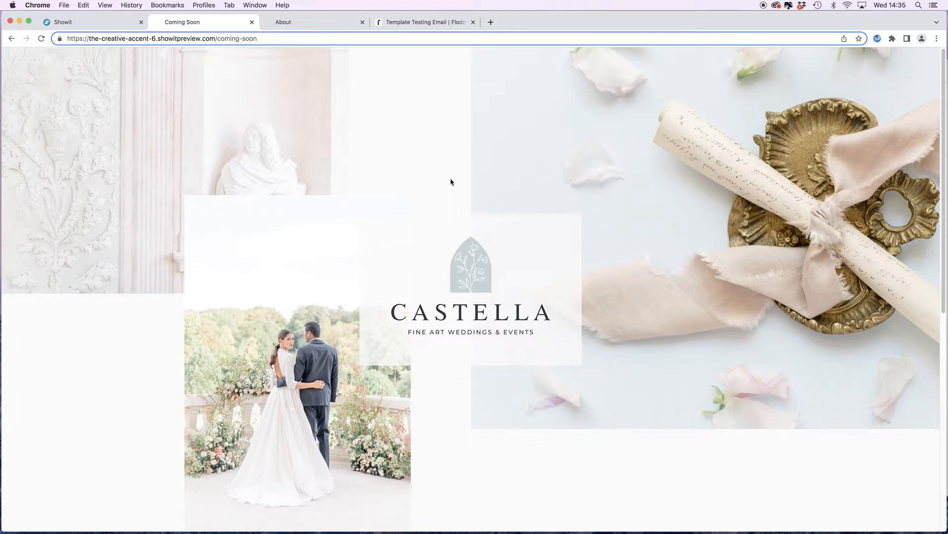
- Review the Coming Soon preview page and open its newsletter signup popup through "Notify me when you're live!"
scroll(471, 265, down, 5)
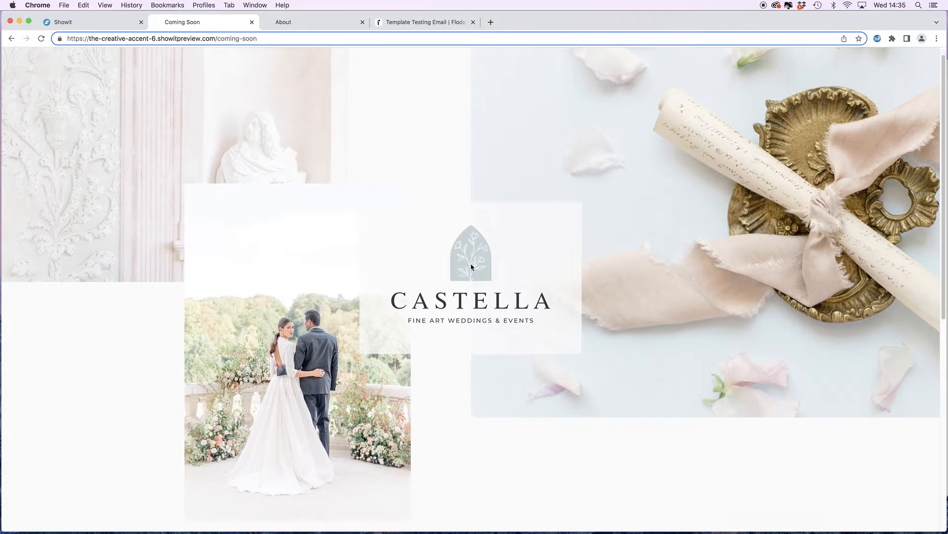
scroll(471, 265, down, 4)
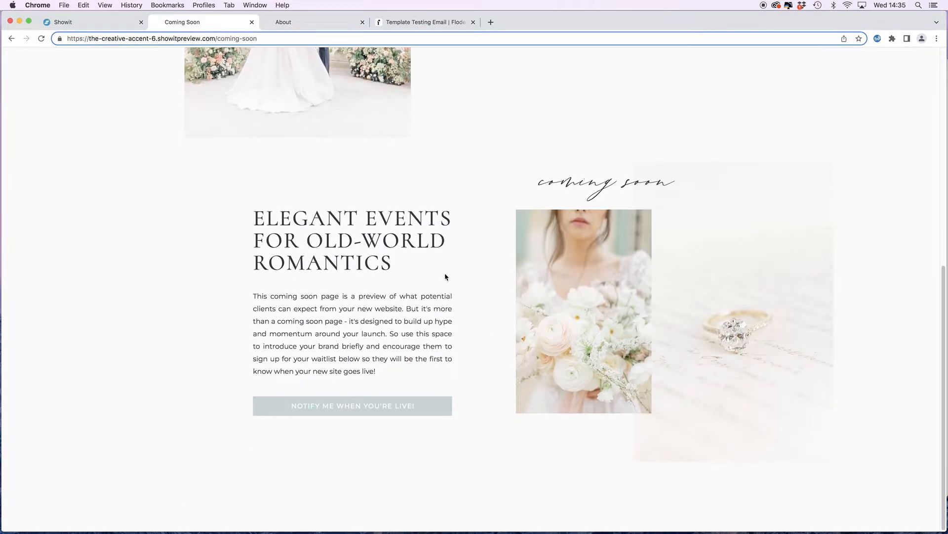
click(366, 408)
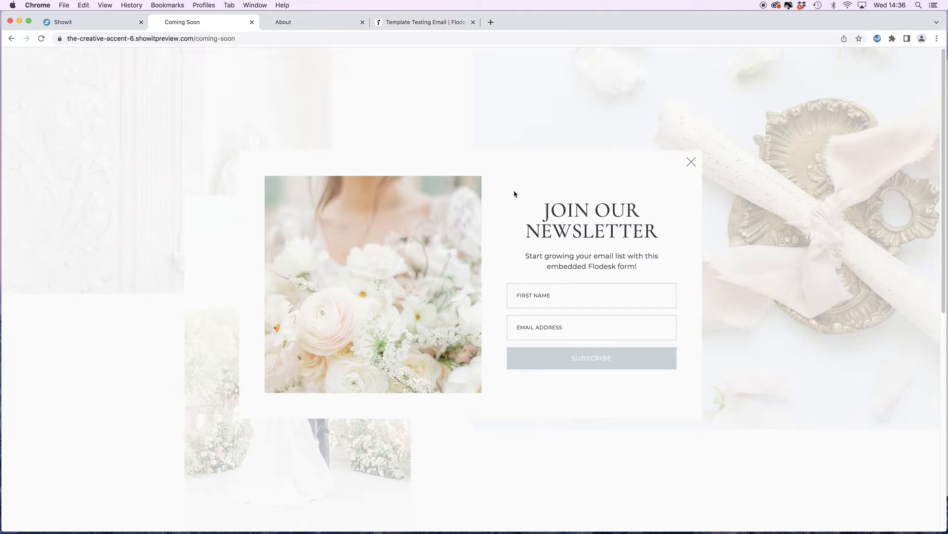
- Review the About preview page down to the embedded newsletter signup form
click(334, 26)
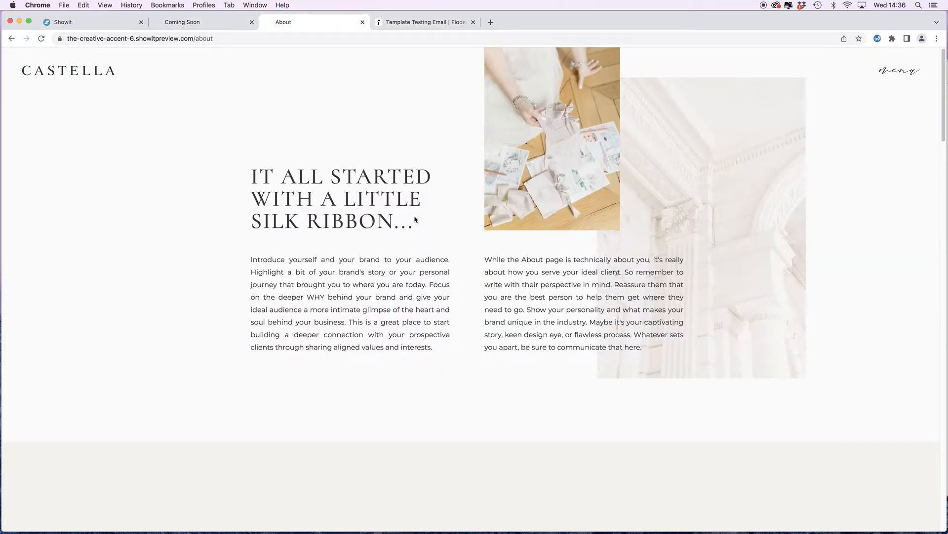
scroll(449, 268, down, 2)
scroll(449, 268, down, 10)
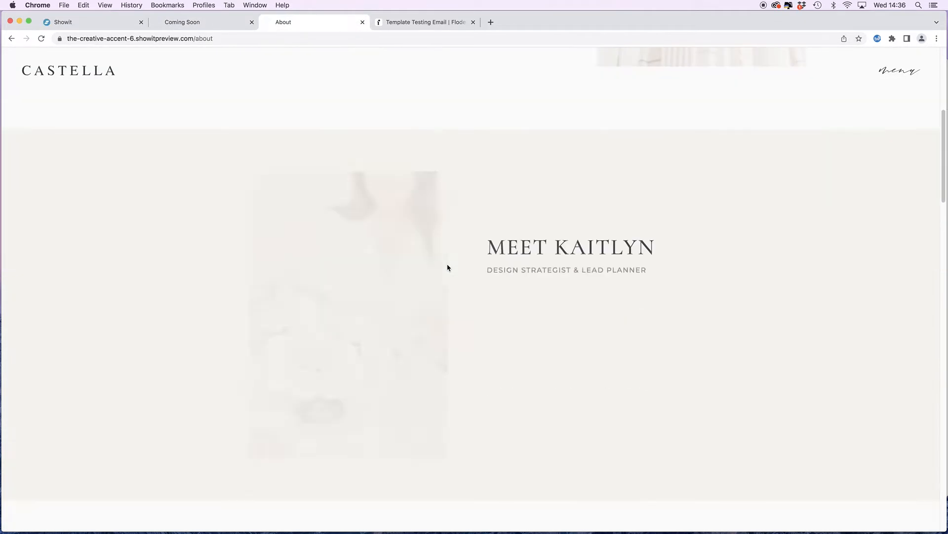
scroll(449, 268, down, 10)
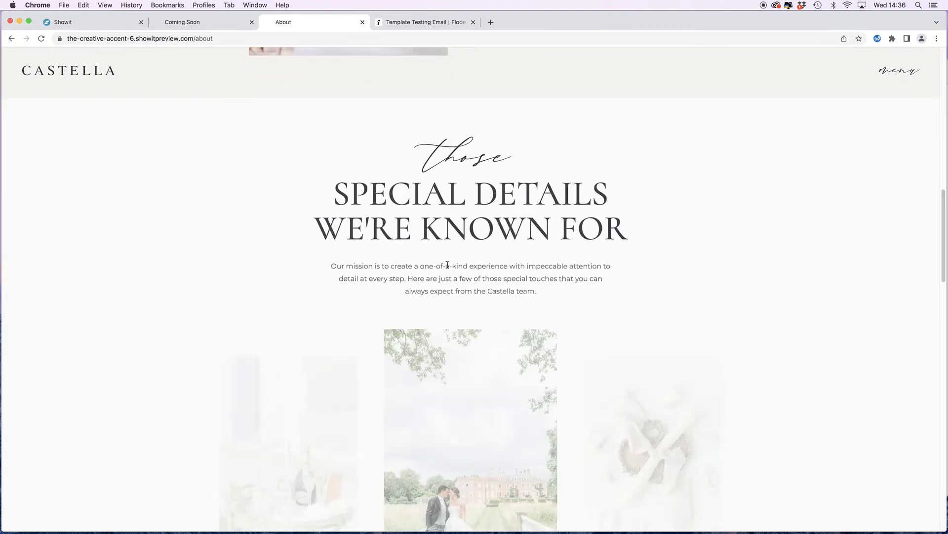
scroll(448, 265, down, 10)
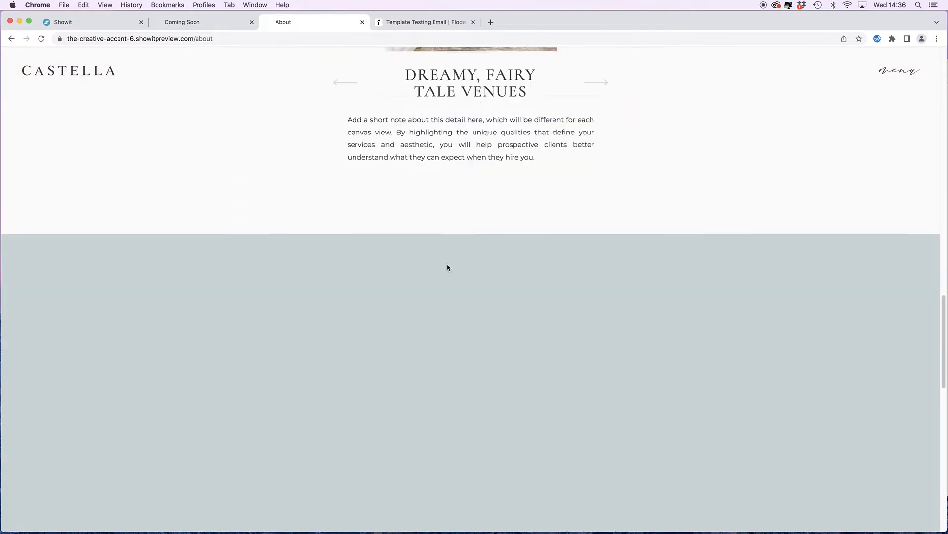
scroll(447, 267, down, 2)
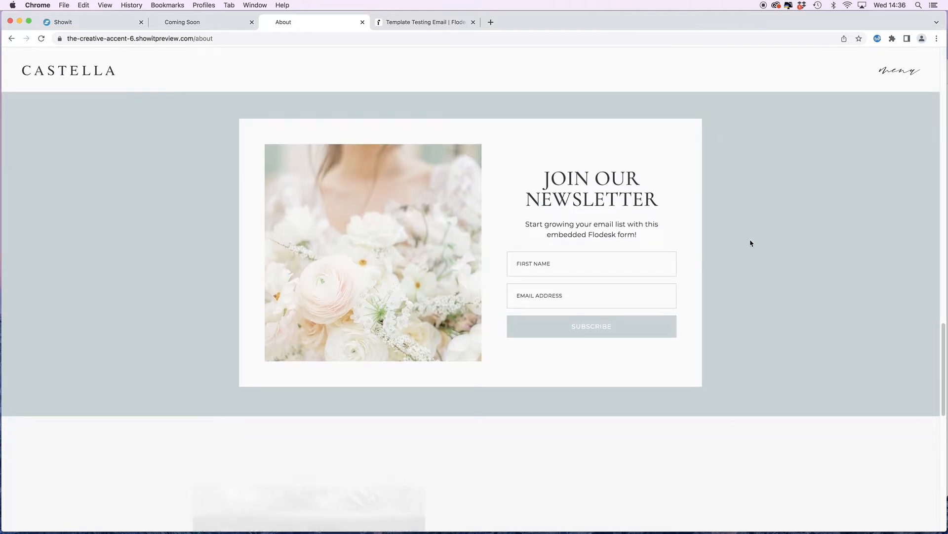
scroll(755, 252, down, 1)
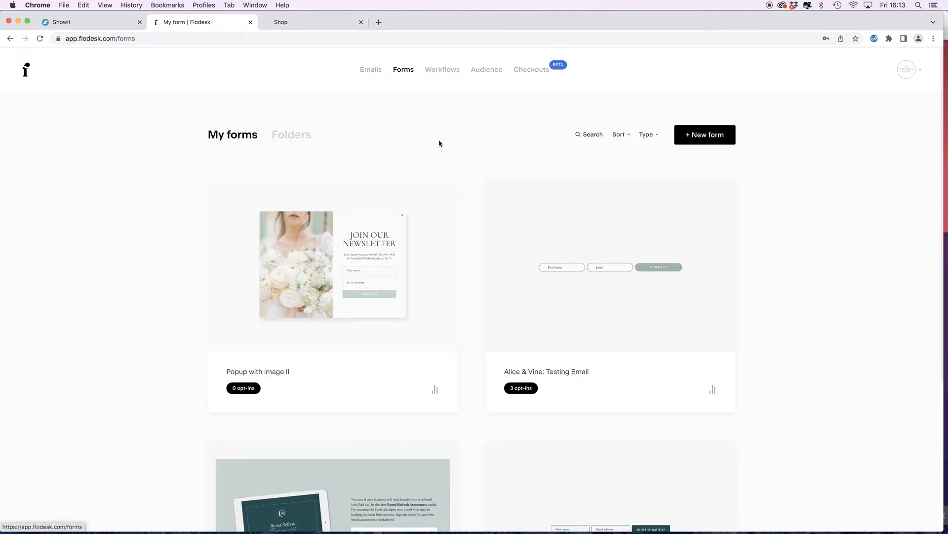
- Create a new Flodesk form of the Inline type using the "Inline with image" template
click(702, 139)
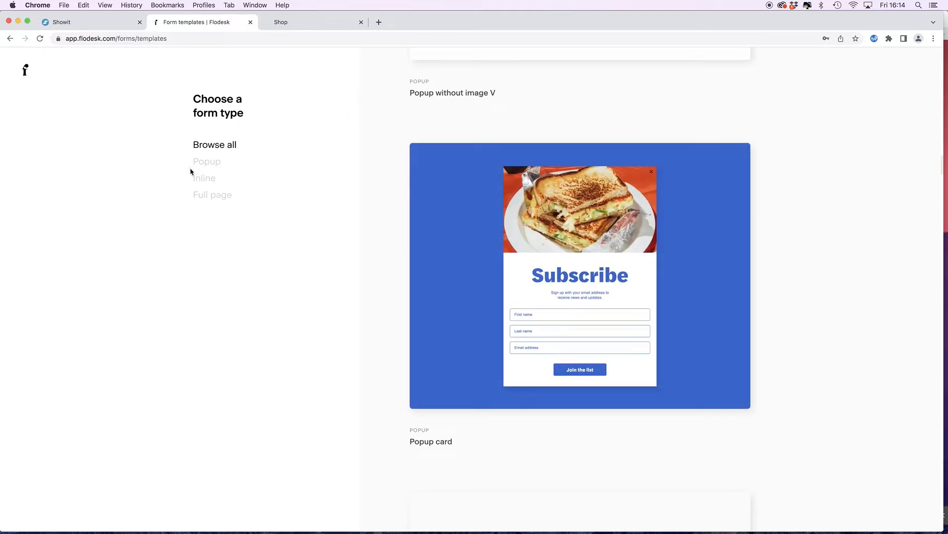
click(204, 183)
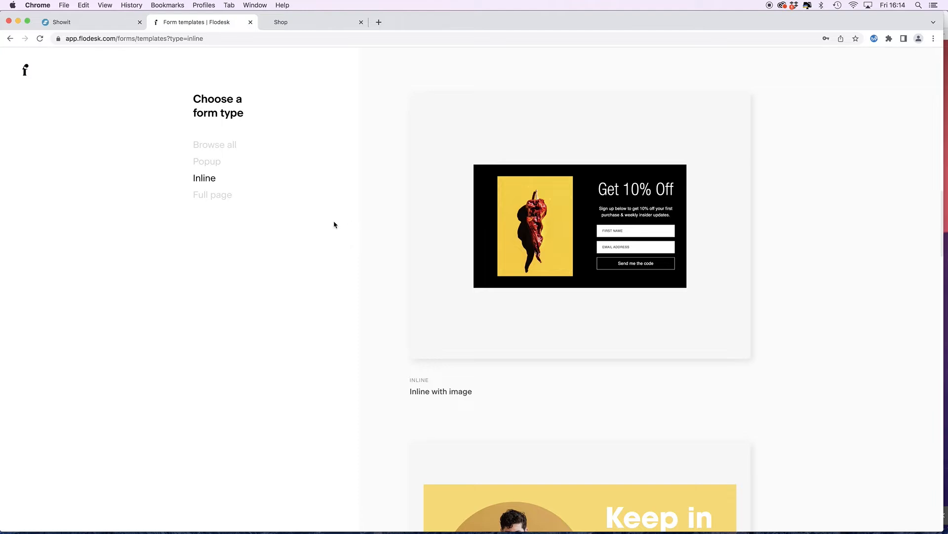
scroll(326, 231, down, 5)
scroll(346, 231, up, 9)
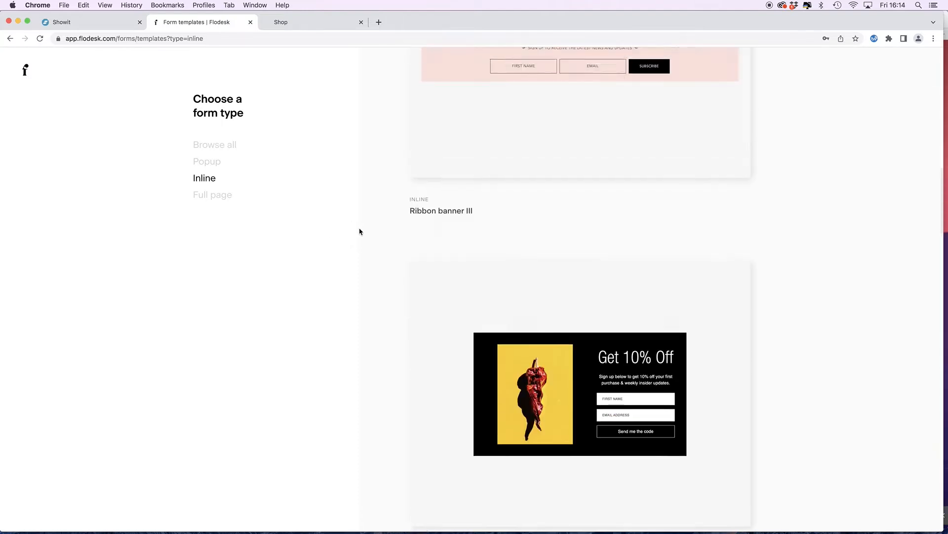
scroll(360, 230, down, 3)
click(527, 253)
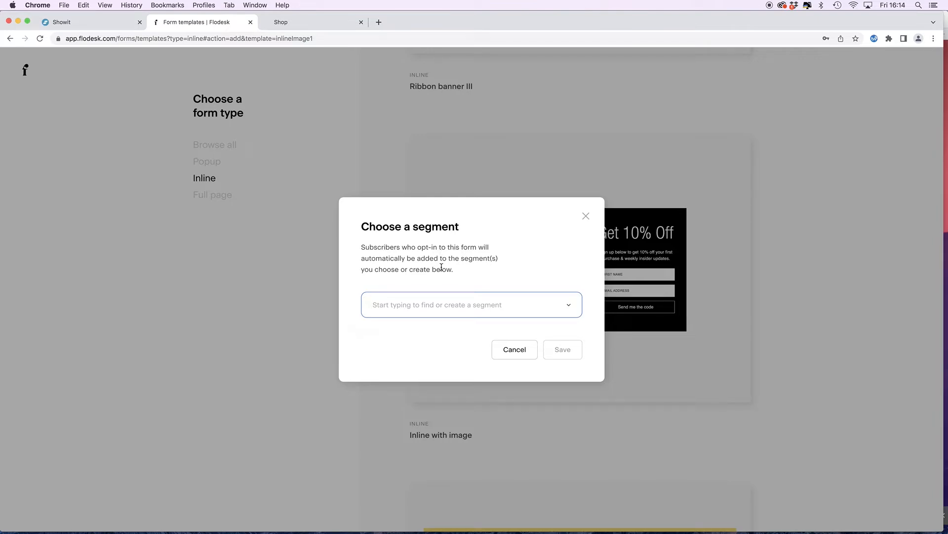
- Assign the form to the "Template: Testing Email" segment and save the choice
click(488, 303)
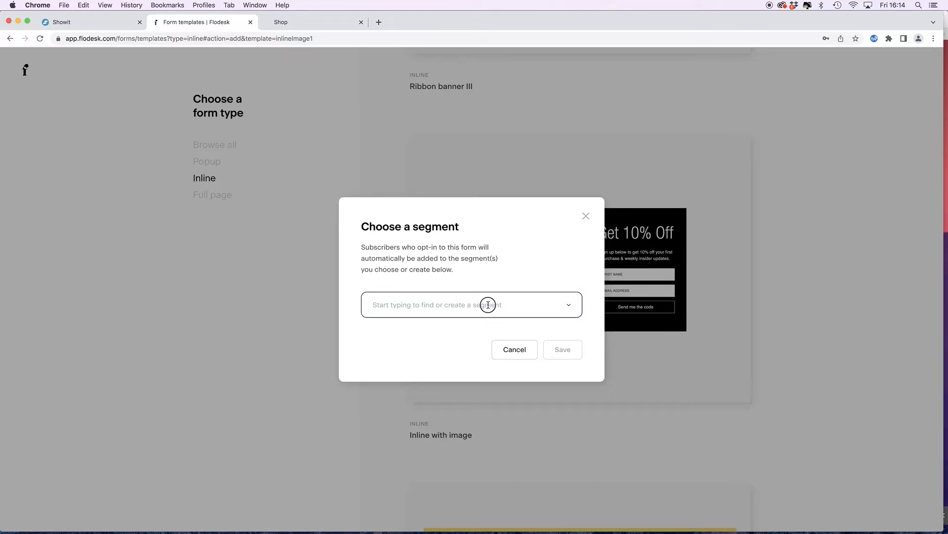
click(395, 349)
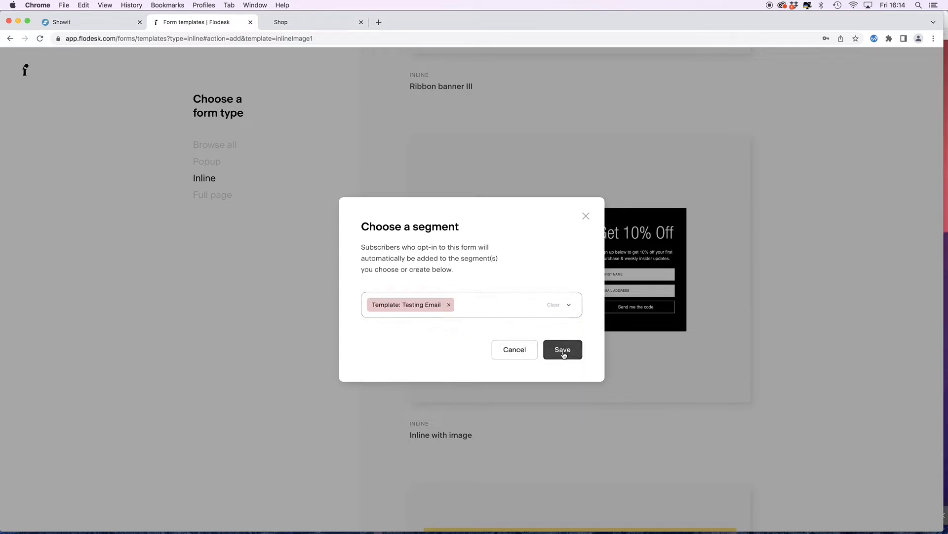
click(564, 351)
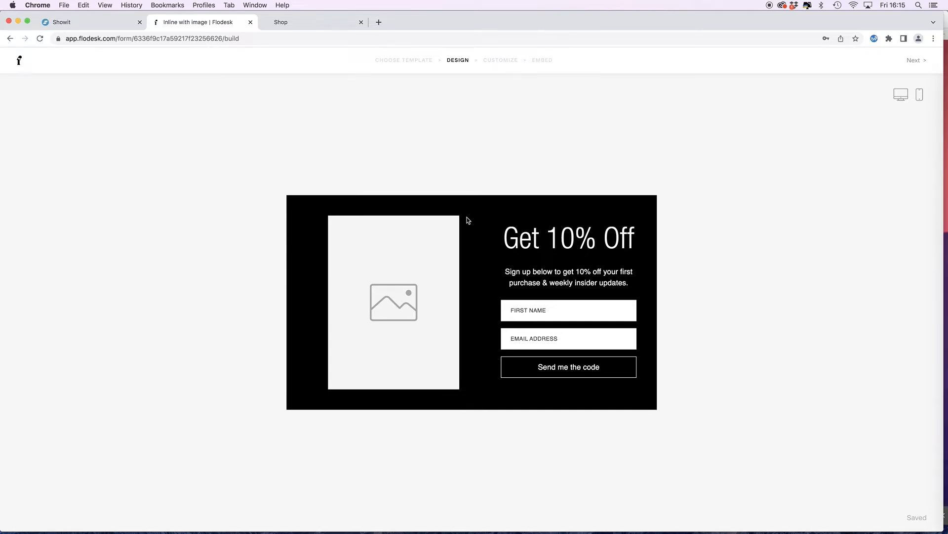
- Fill the form's image placeholder with the uploaded portrait photo of a bride holding a white bouquet
click(432, 239)
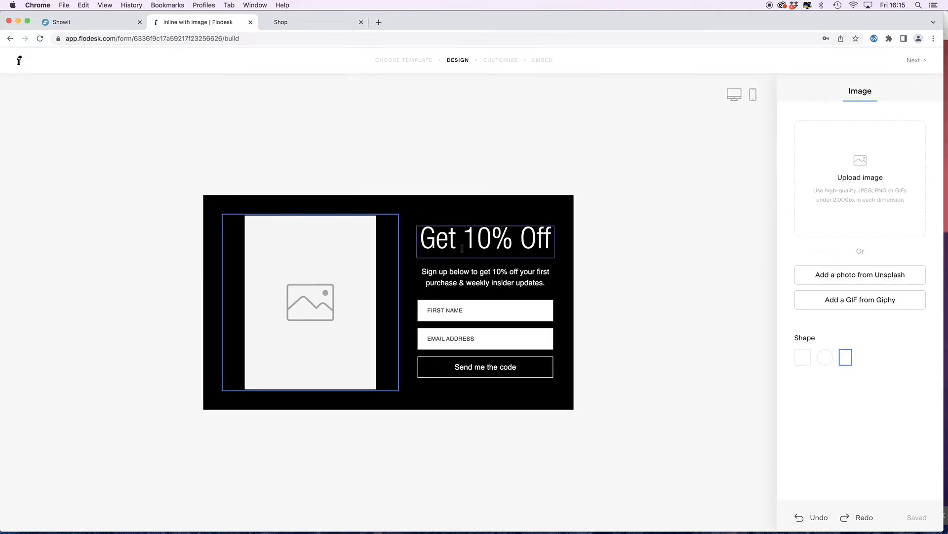
click(877, 207)
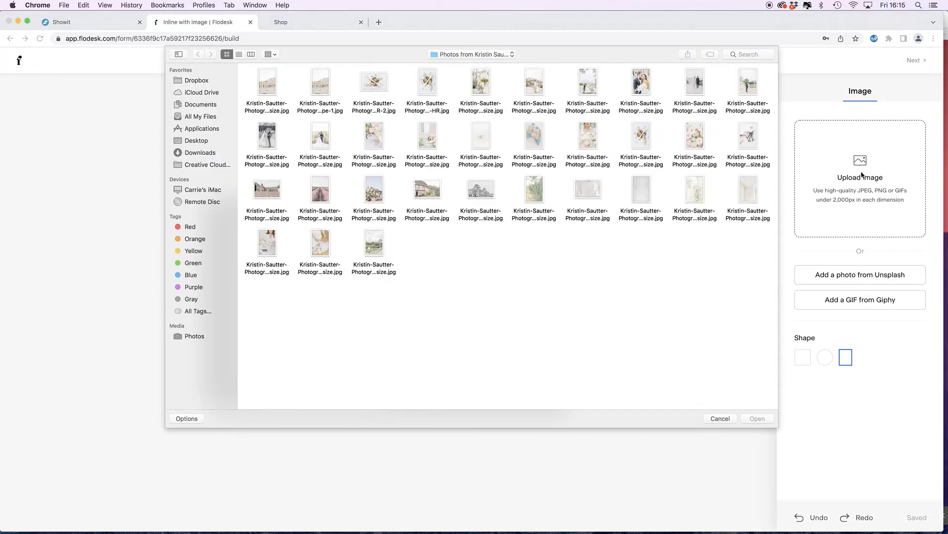
click(591, 141)
double_click(590, 140)
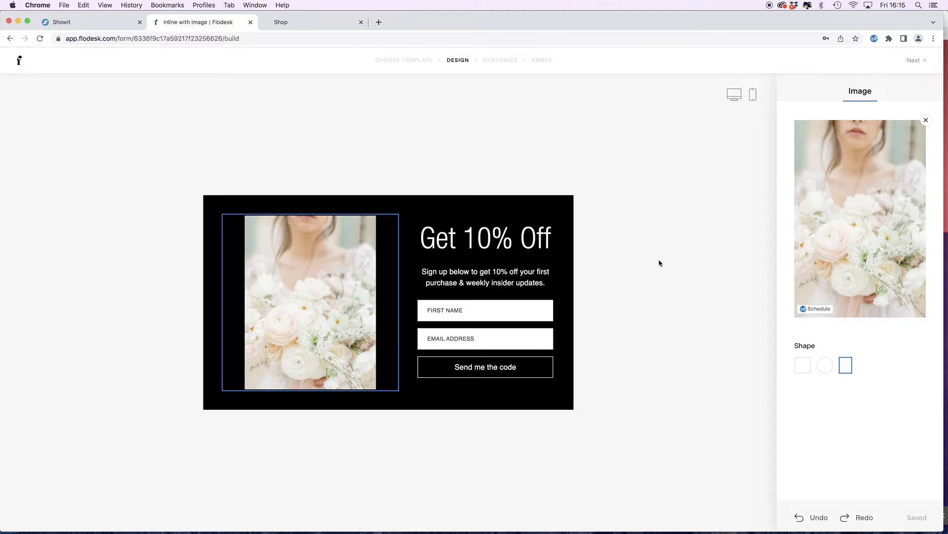
- Select the form's background, switch to Showit and copy the hex code of the Experience Intro canvas background
click(468, 205)
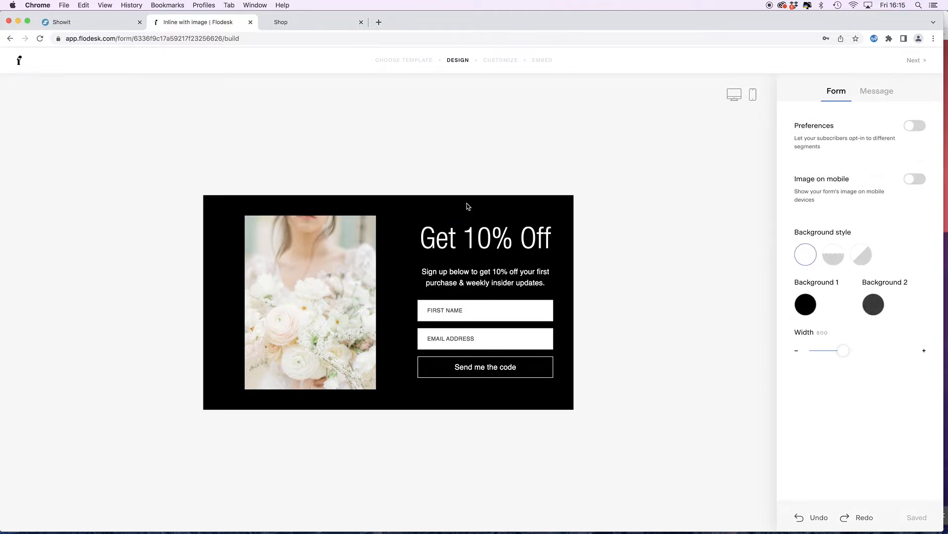
click(85, 26)
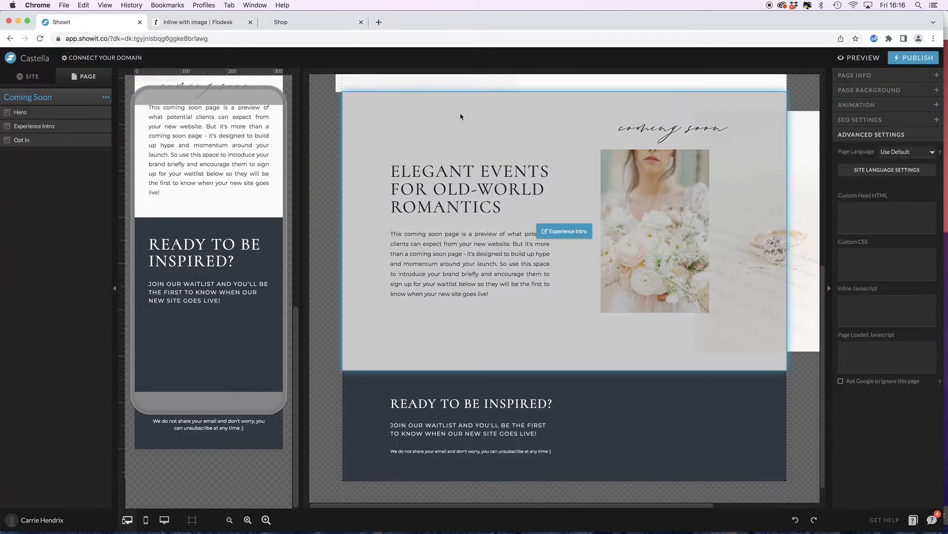
click(498, 112)
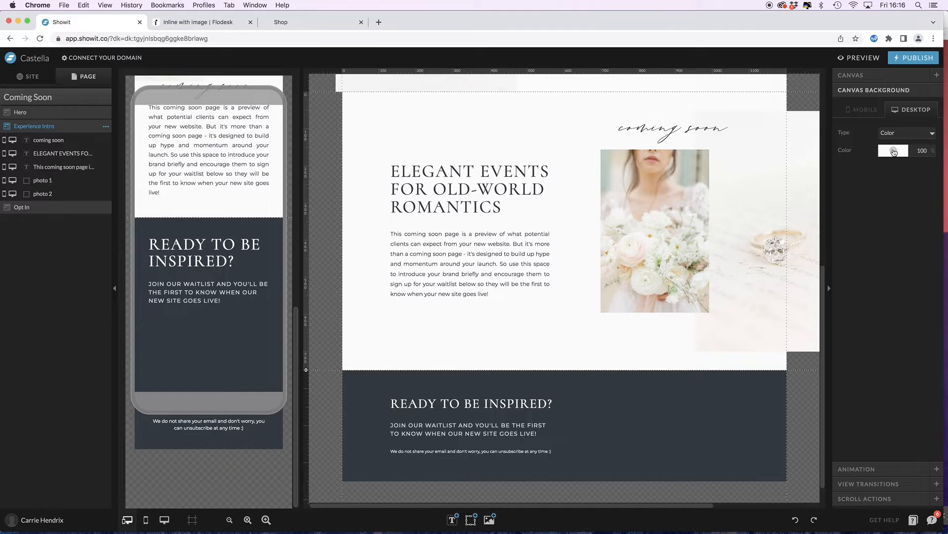
click(895, 152)
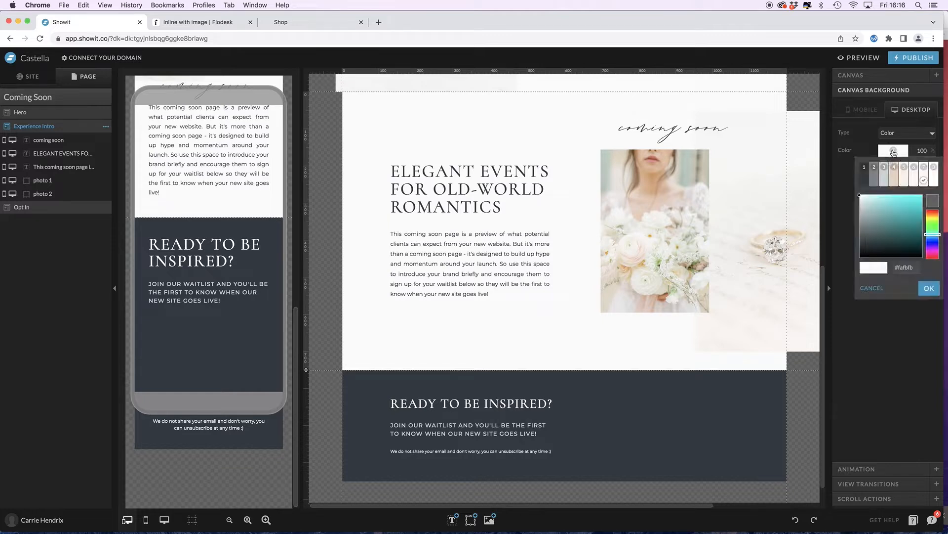
click(904, 267)
click(930, 290)
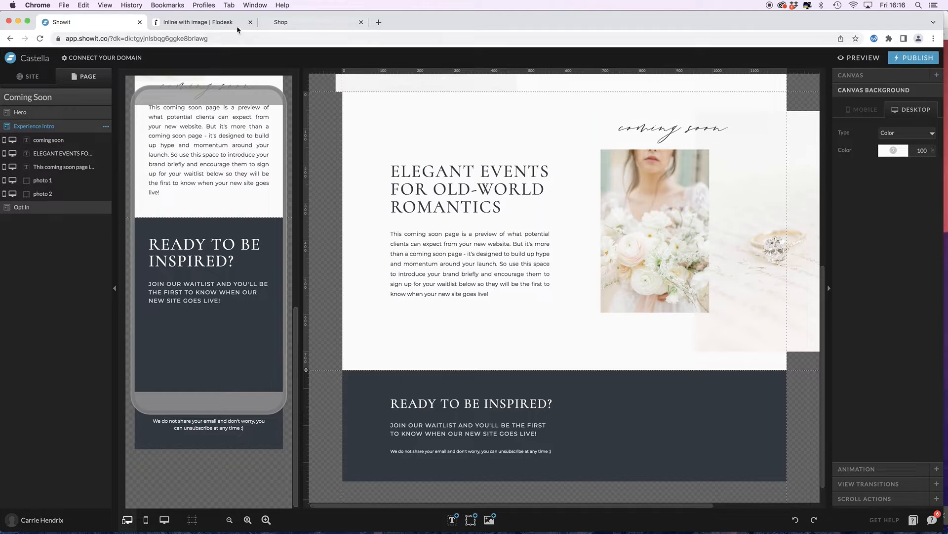
- Examine the site's color palette and type styles in the Showit design settings
click(31, 80)
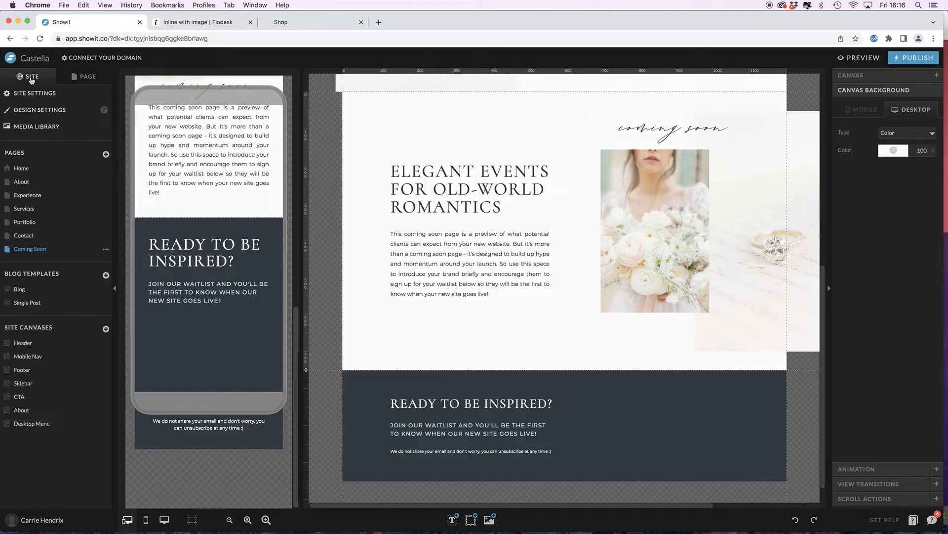
click(41, 112)
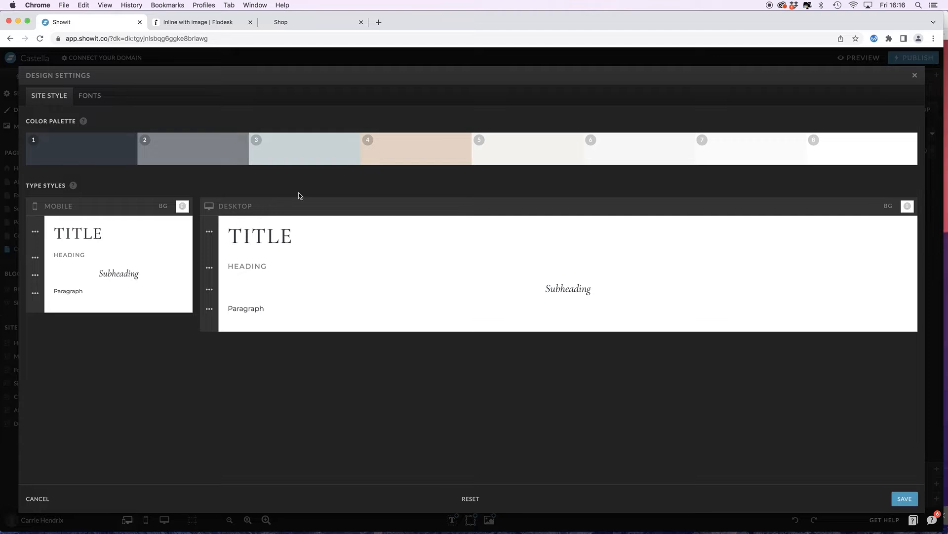
click(915, 76)
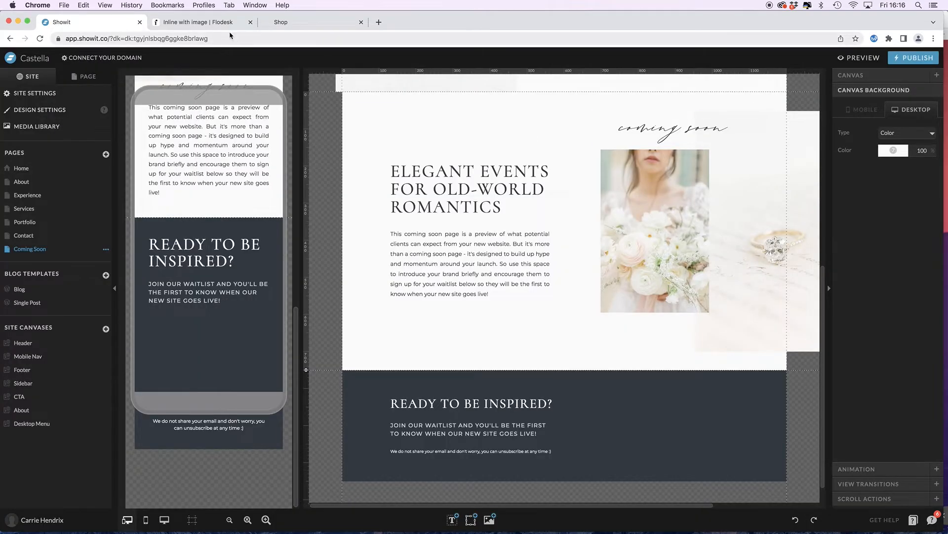
- Switch back to Flodesk and set the form's Background 1 and Background 2 colors to #FAFBFB
click(207, 22)
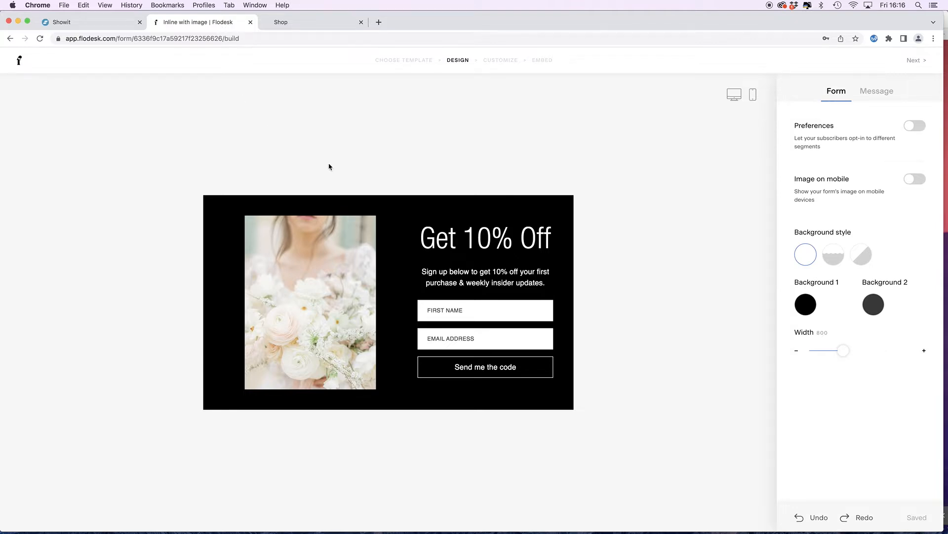
click(807, 308)
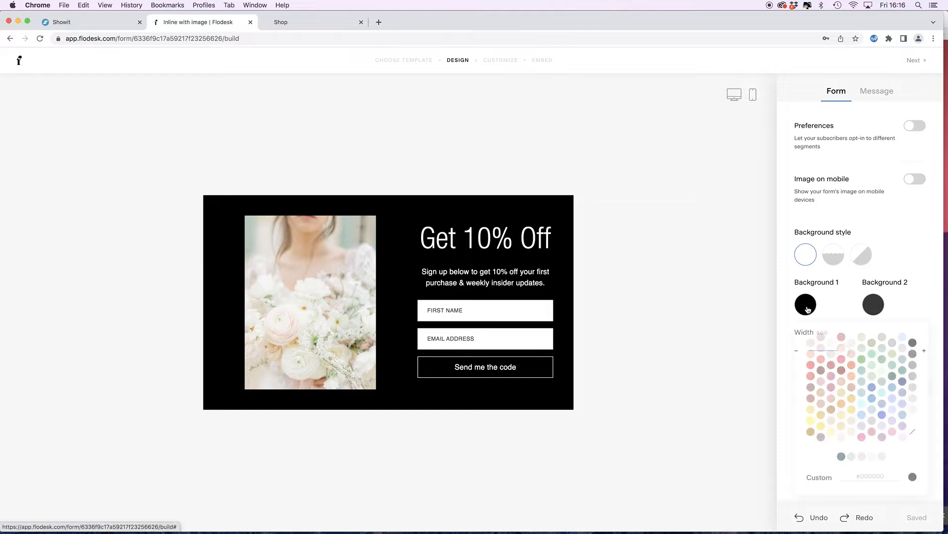
click(875, 476)
text(#FAFBFB)
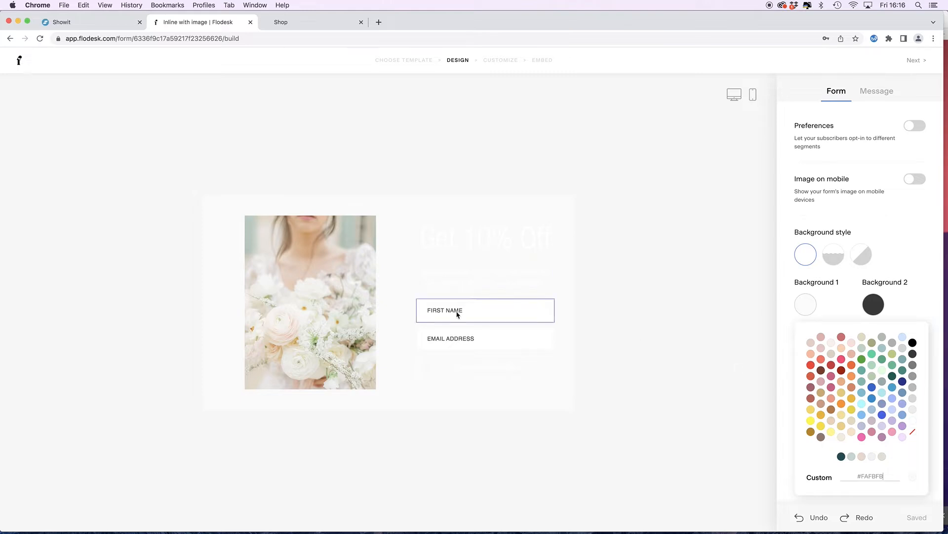
click(873, 304)
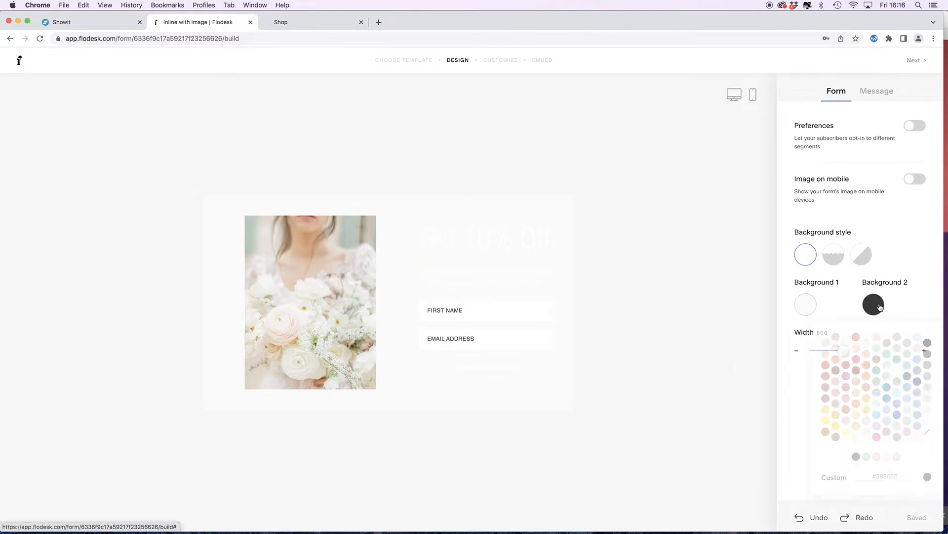
click(890, 476)
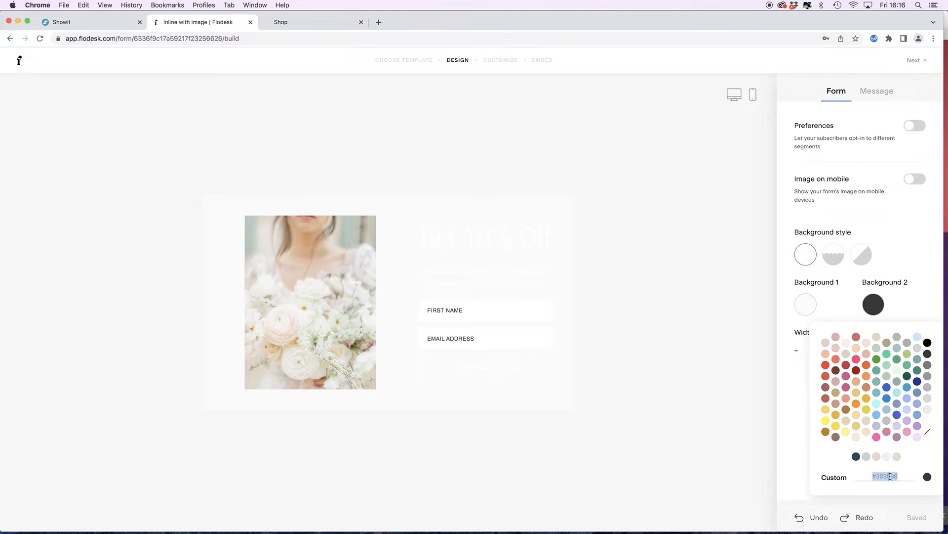
text(#FAFBFB)
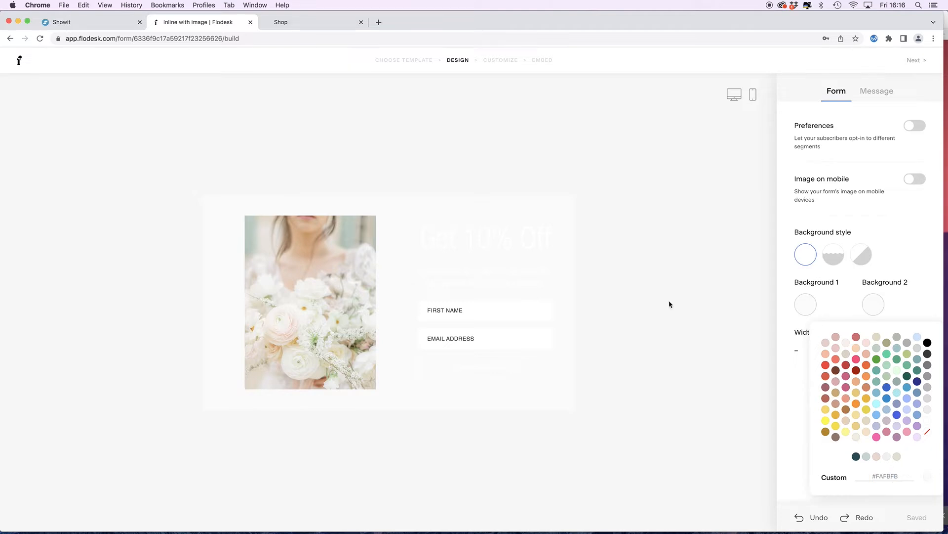
- Select the form's heading, switch to Showit and copy the hex code of the Coming Soon page's paragraph text color
click(511, 237)
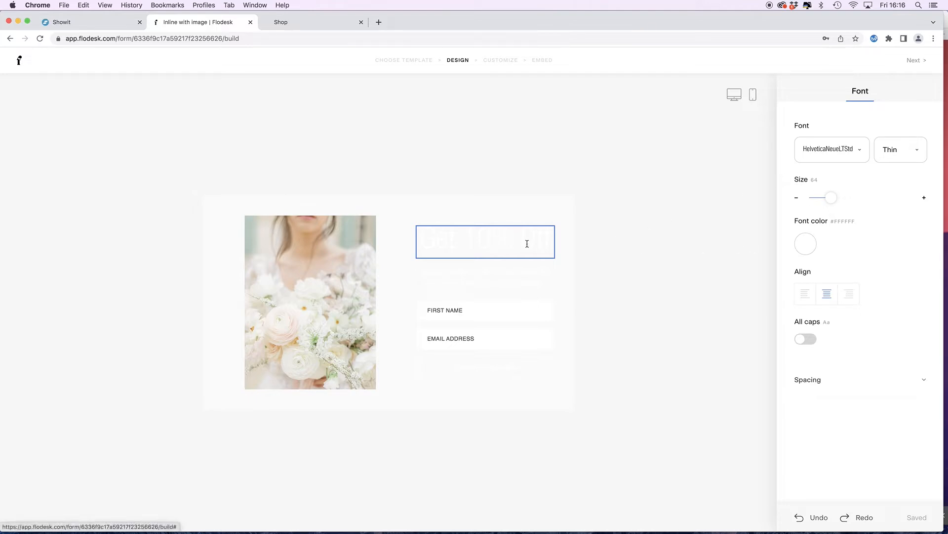
click(109, 27)
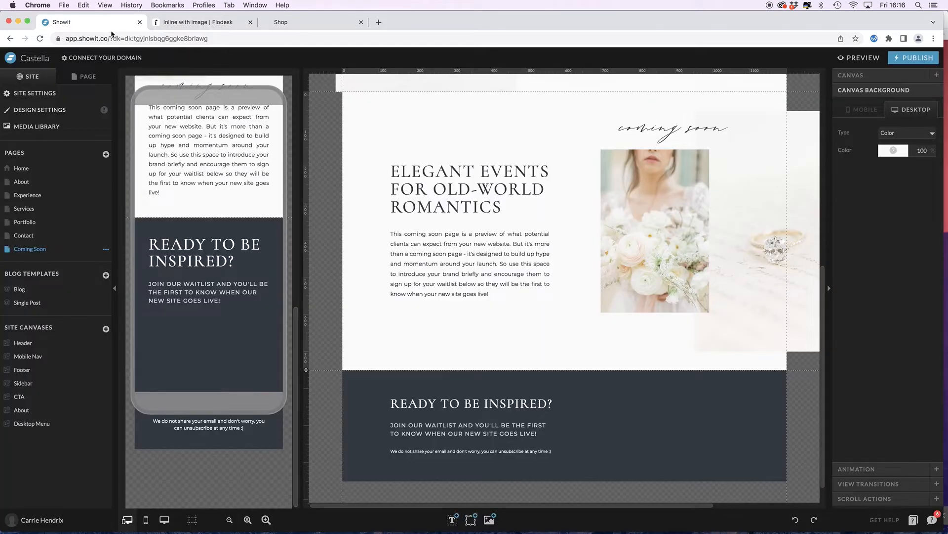
click(507, 247)
click(891, 140)
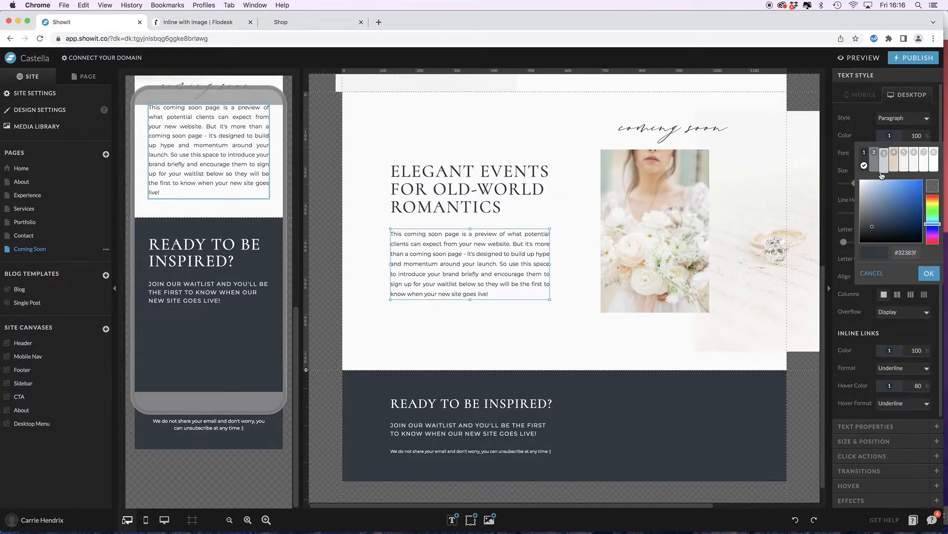
triple_click(907, 253)
click(929, 273)
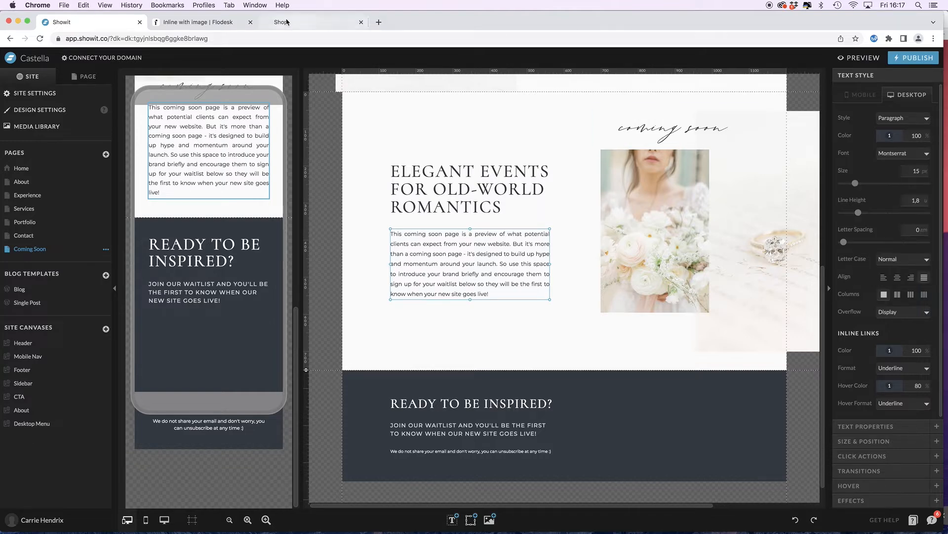
- Switch back to Flodesk and set the heading's font color to #32383F
click(212, 22)
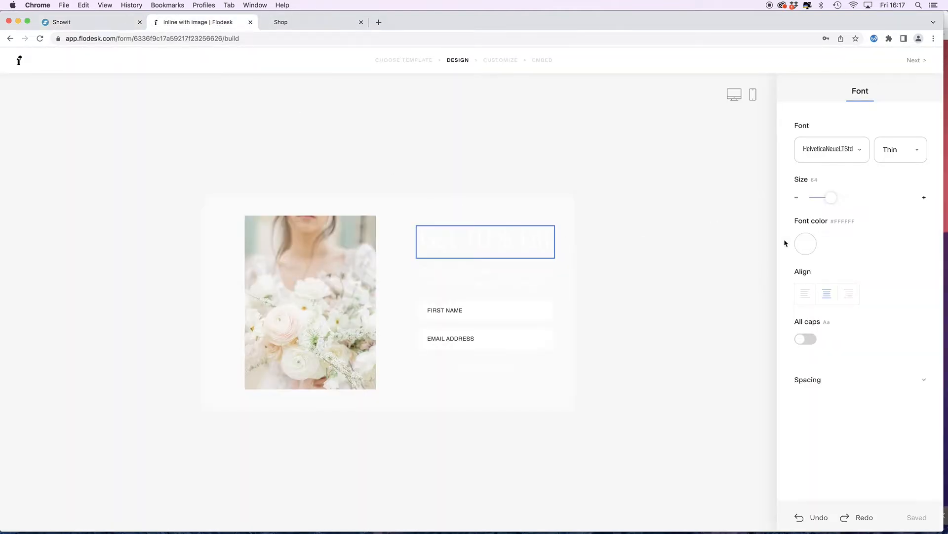
click(805, 243)
triple_click(866, 414)
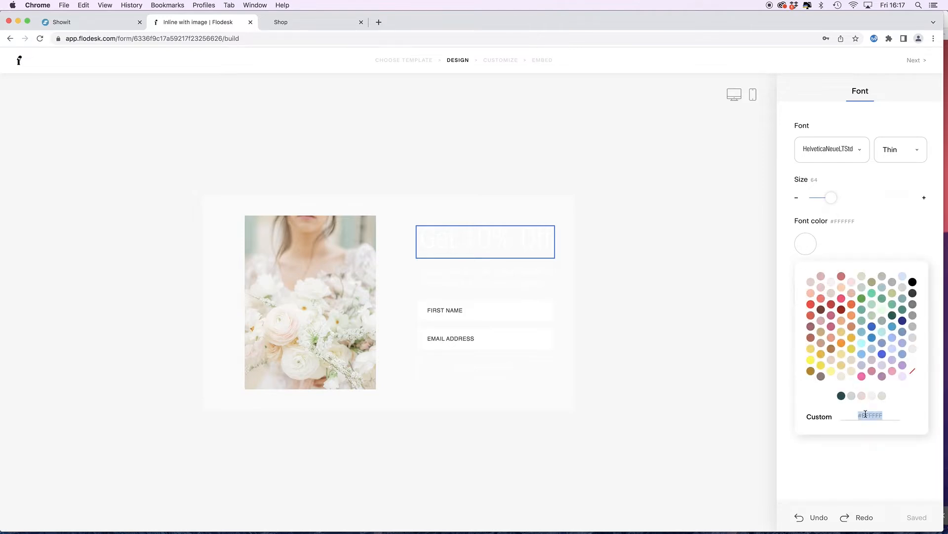
text(#32383F)
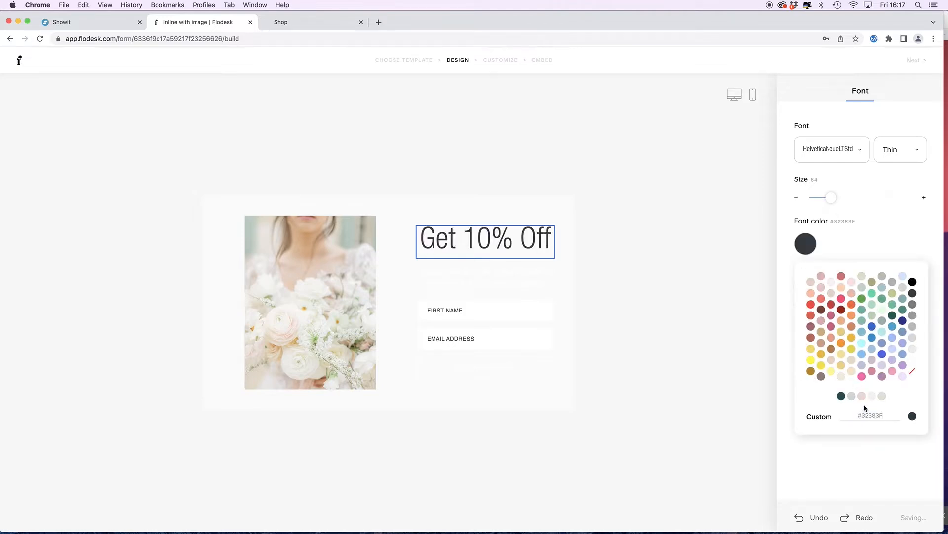
- Change the heading's font to Cormorant in Medium weight
click(828, 151)
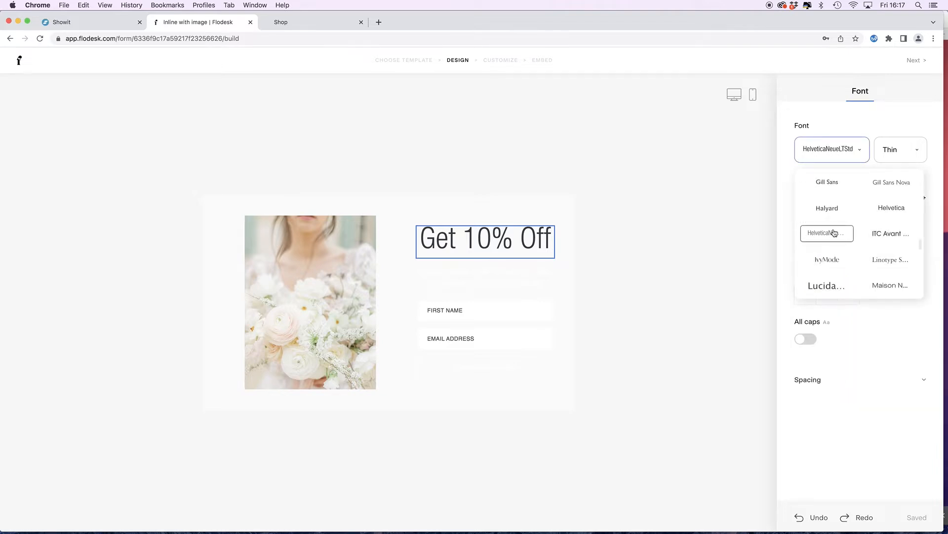
scroll(834, 233, up, 6)
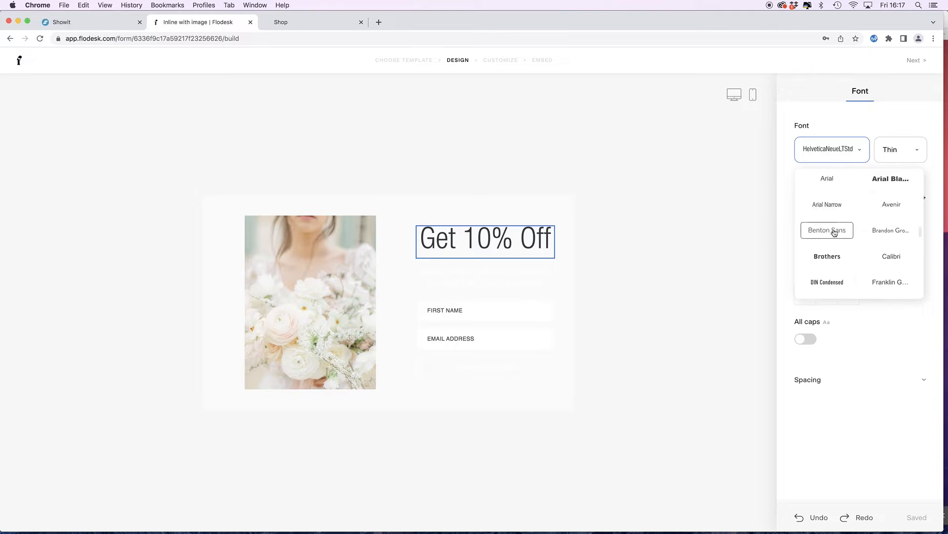
scroll(834, 233, down, 4)
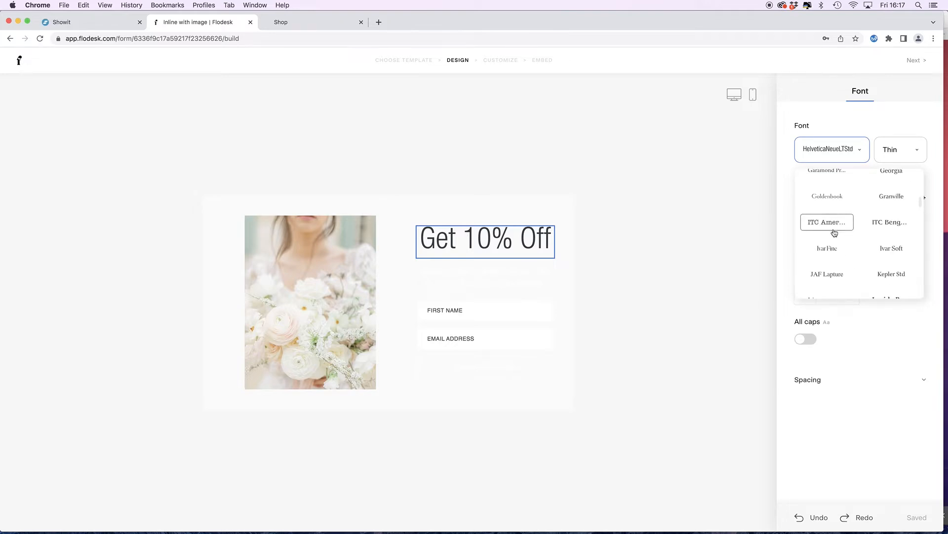
scroll(835, 233, up, 2)
scroll(846, 206, up, 2)
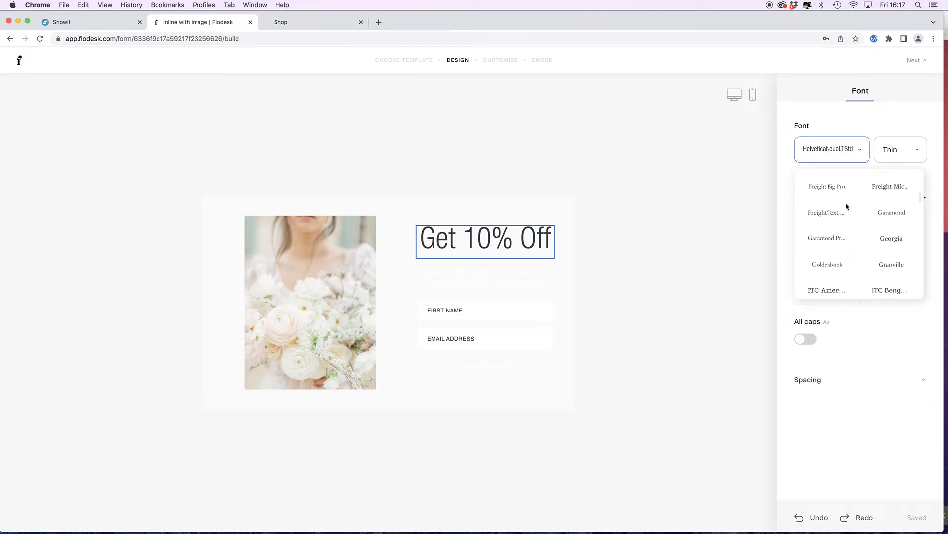
scroll(846, 207, up, 2)
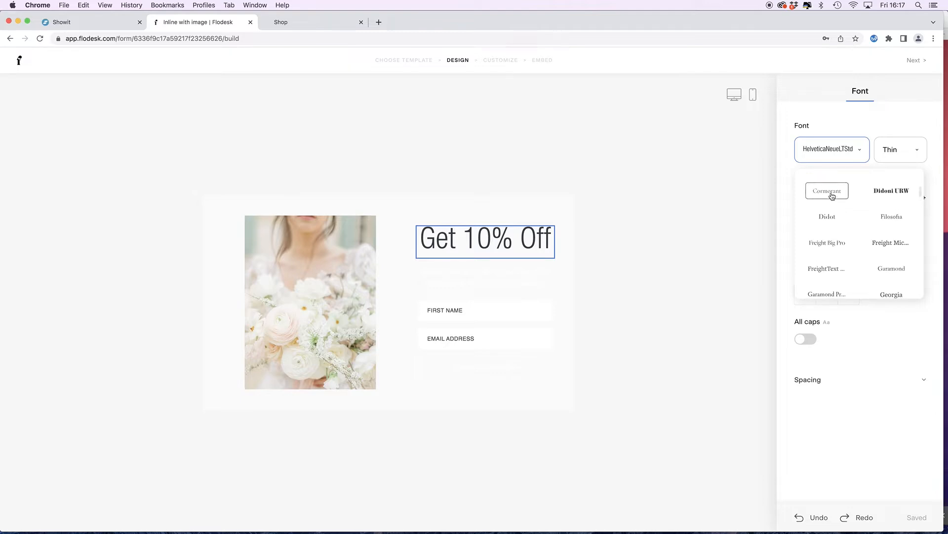
click(832, 195)
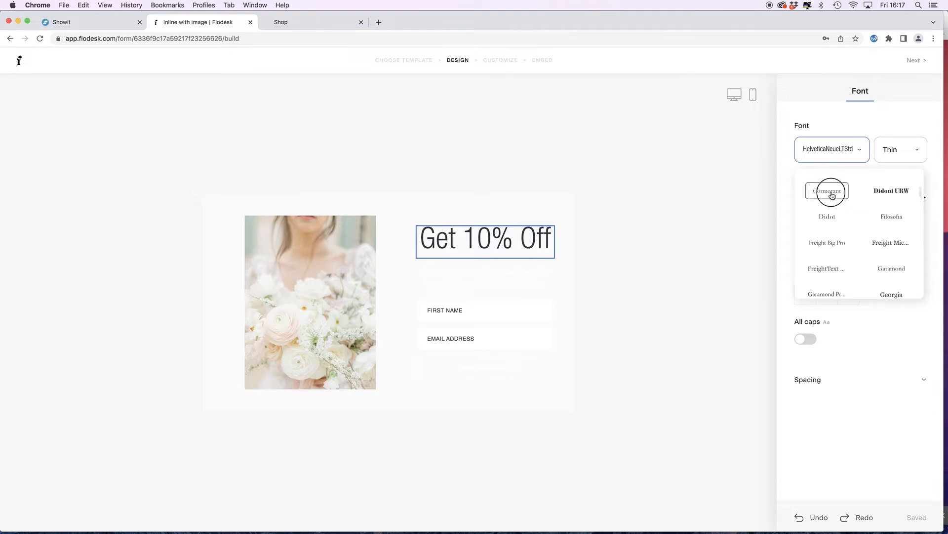
click(887, 154)
click(888, 231)
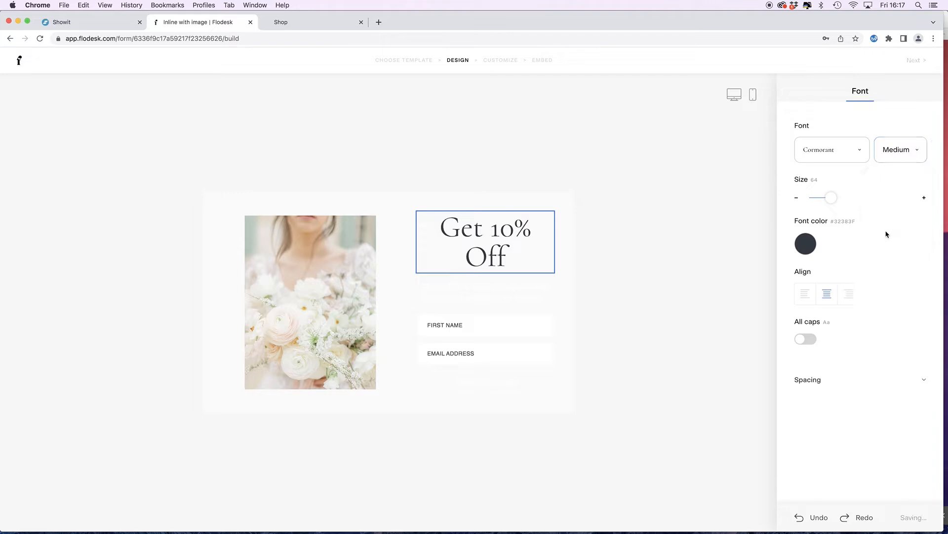
- Turn on all caps for the heading and set its letter spacing to 0.5
click(804, 340)
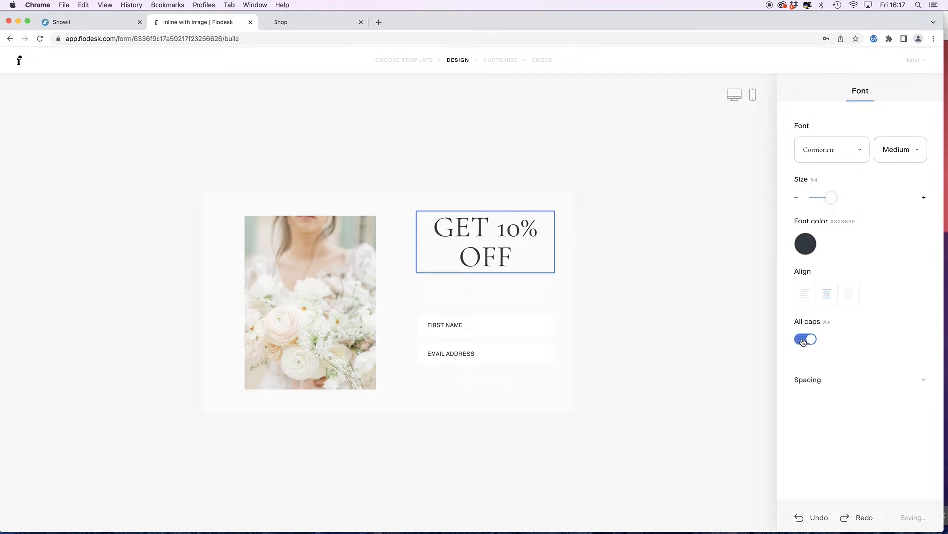
click(807, 384)
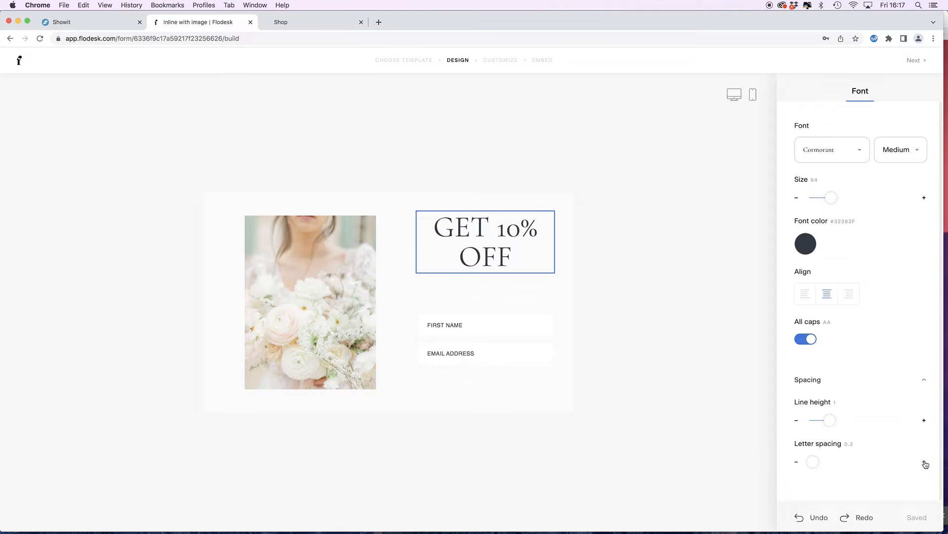
click(796, 462)
click(924, 461)
click(924, 461)
click(925, 461)
click(924, 461)
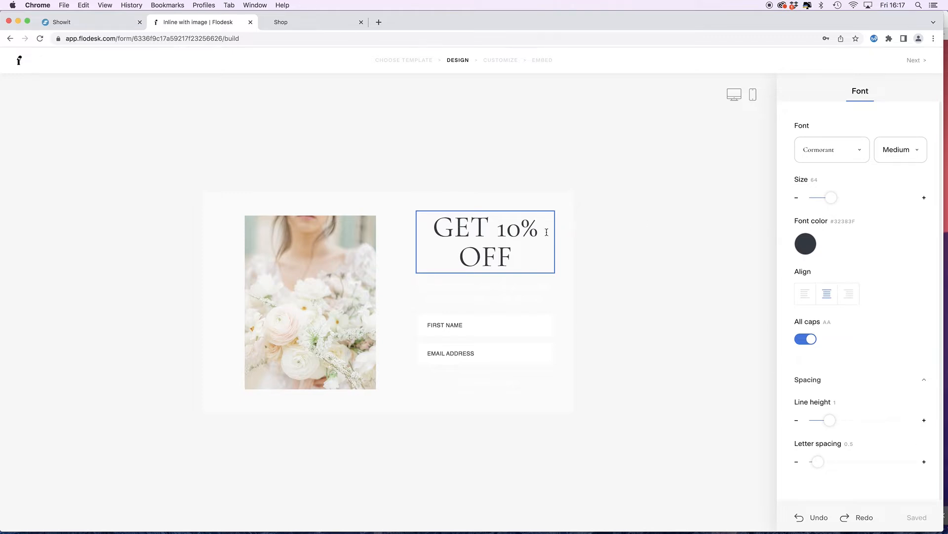
- Replace the heading text with "JOIN OUR NEWSLETTER"
triple_click(494, 234)
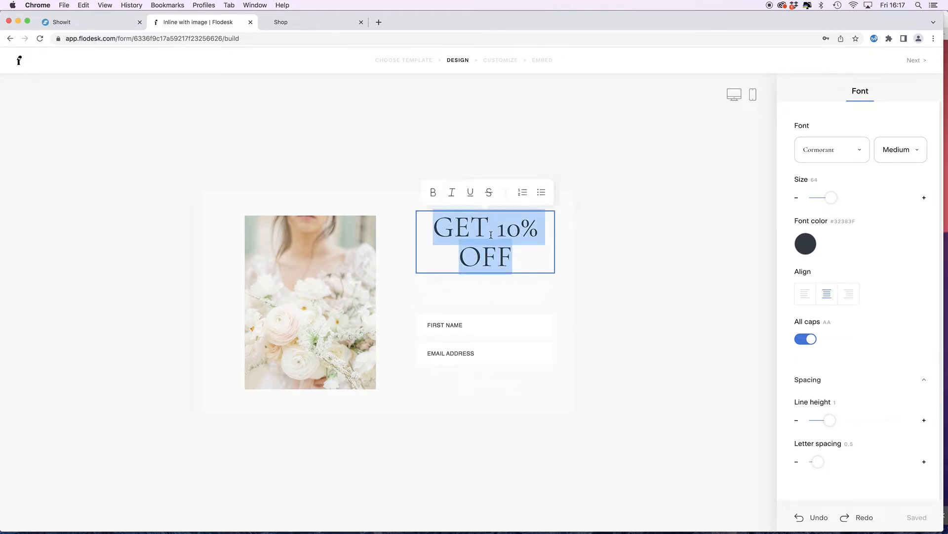
text(JOIN )
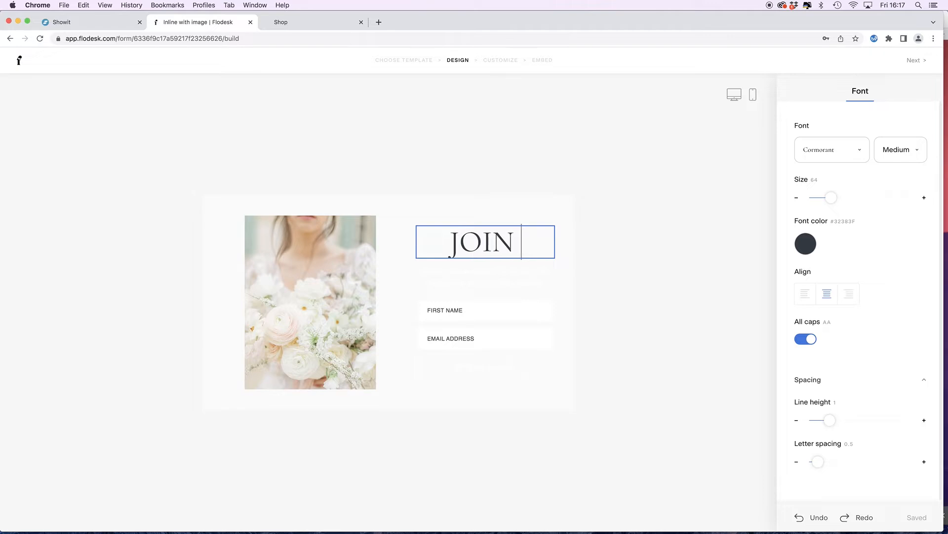
text(OUR NERS)
key(BackSpace)
key(BackSpace)
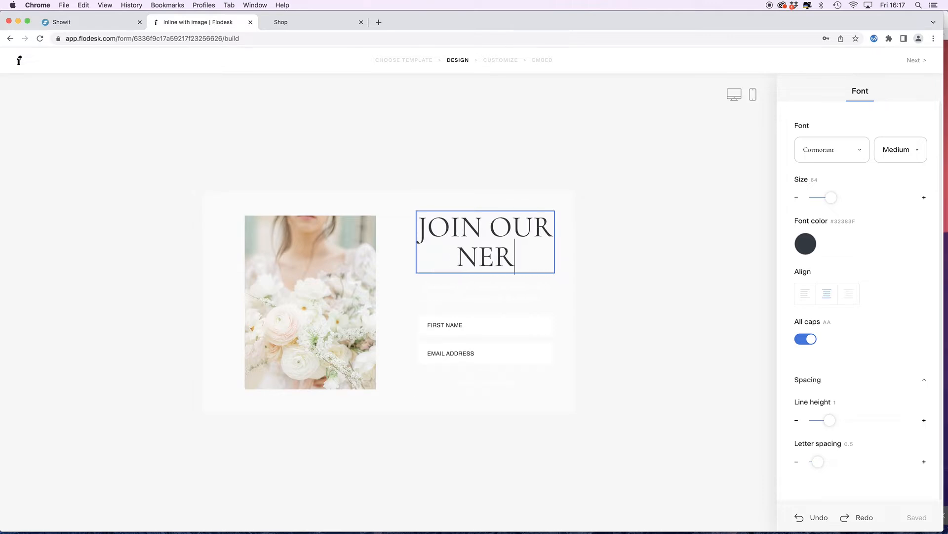
text(WSLETTER)
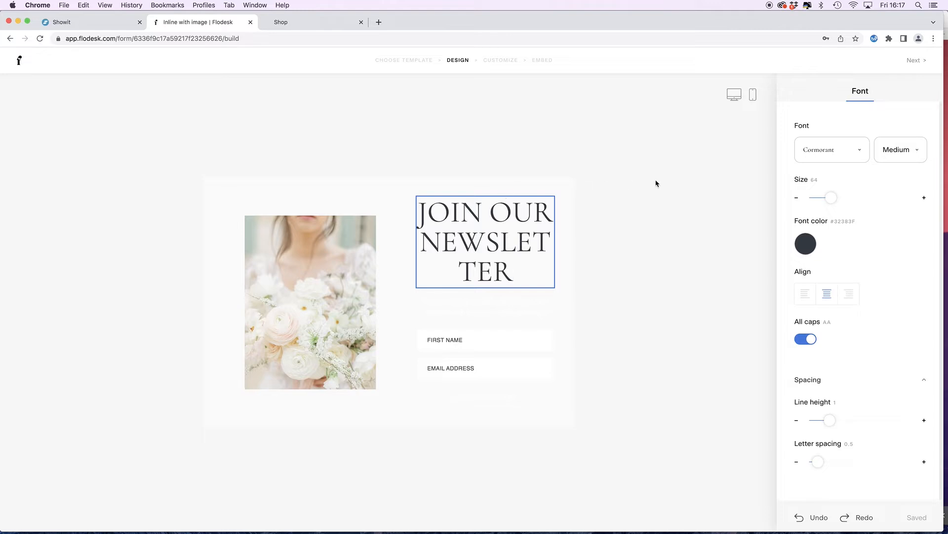
- Reduce the heading's font size to 46 so that "NEWSLETTER" fits on one line
click(797, 198)
click(797, 198)
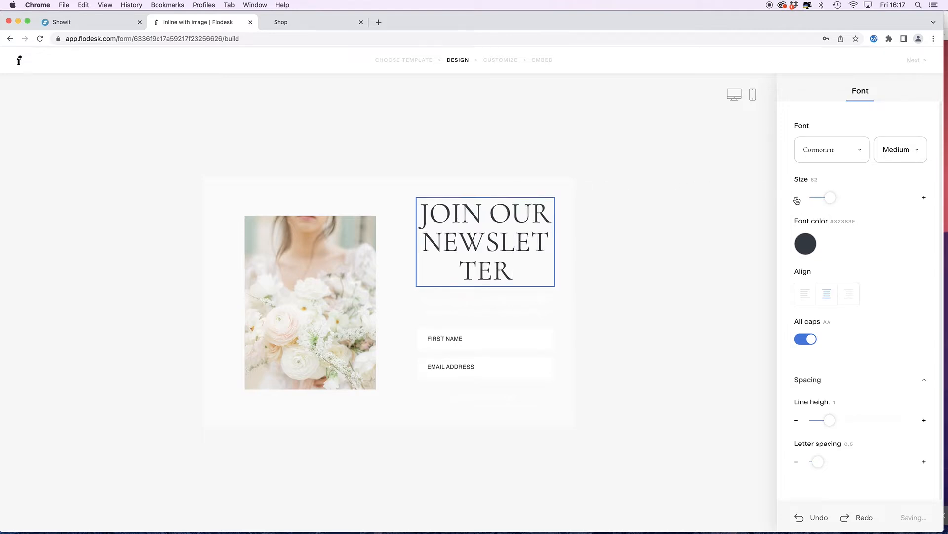
click(797, 199)
click(796, 198)
click(796, 199)
click(796, 198)
click(796, 198)
click(796, 199)
click(796, 198)
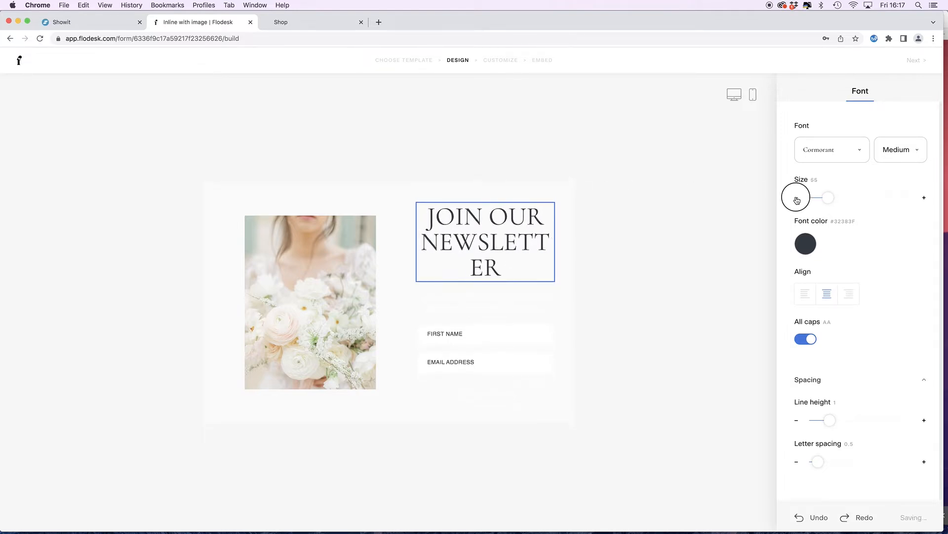
click(796, 199)
click(796, 198)
click(797, 199)
click(796, 198)
click(797, 198)
click(796, 199)
click(796, 199)
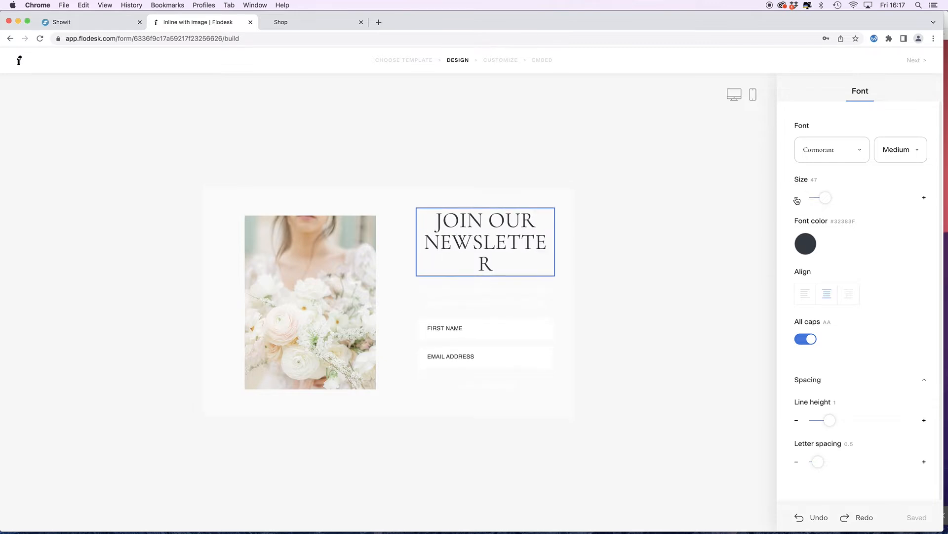
click(796, 199)
click(797, 199)
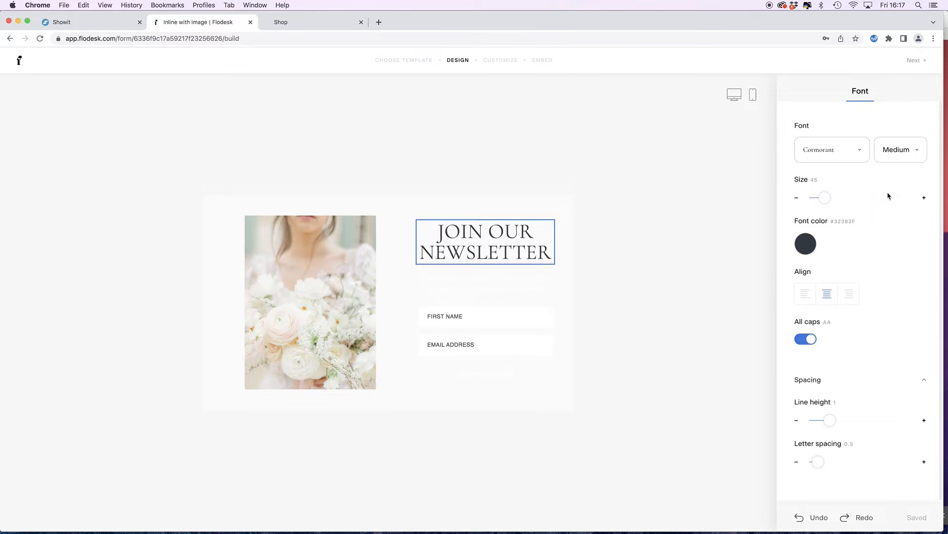
click(924, 198)
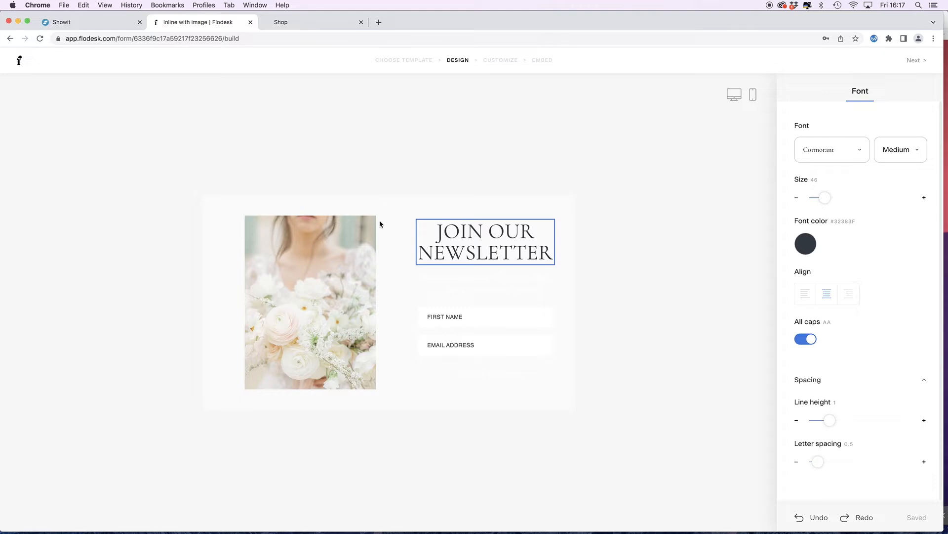
- Set the font color of the description text below the heading to #32383F
click(463, 281)
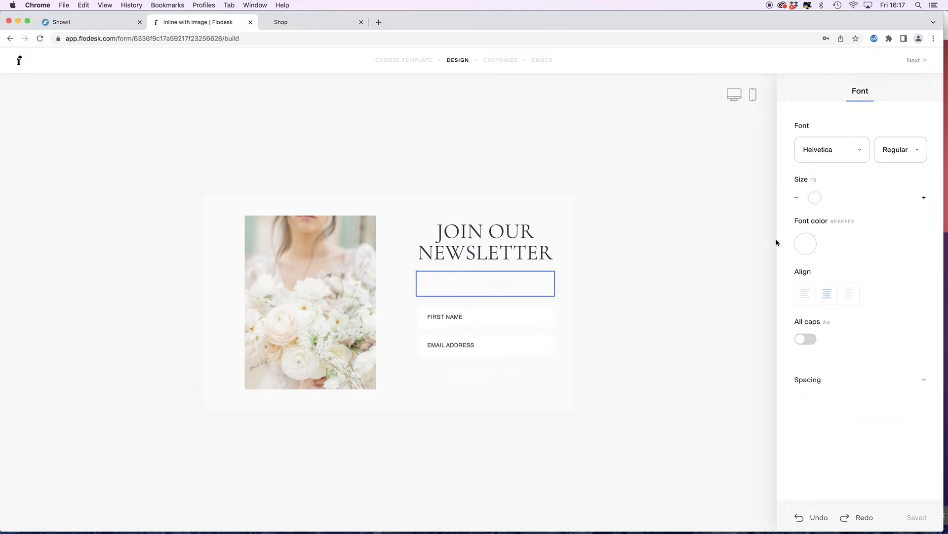
click(806, 243)
drag(858, 416, 873, 416)
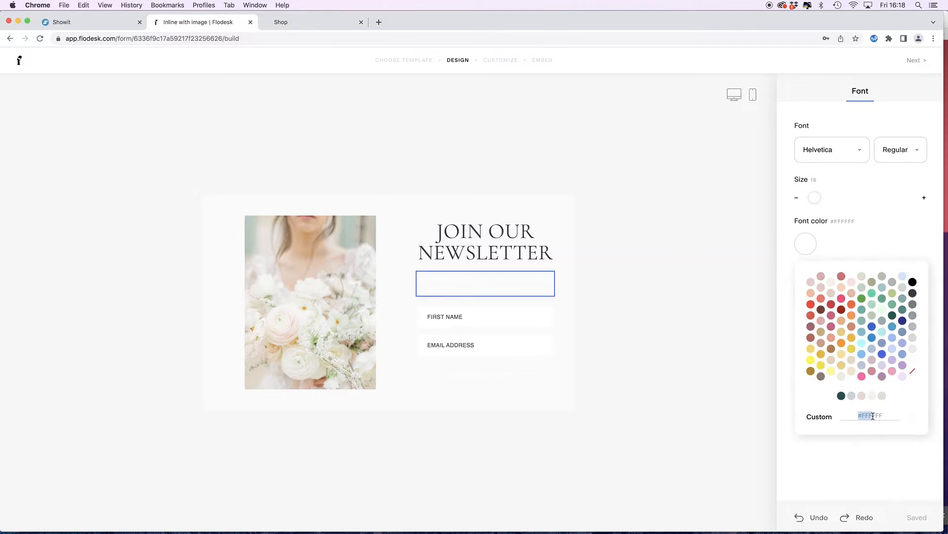
text(#32383F)
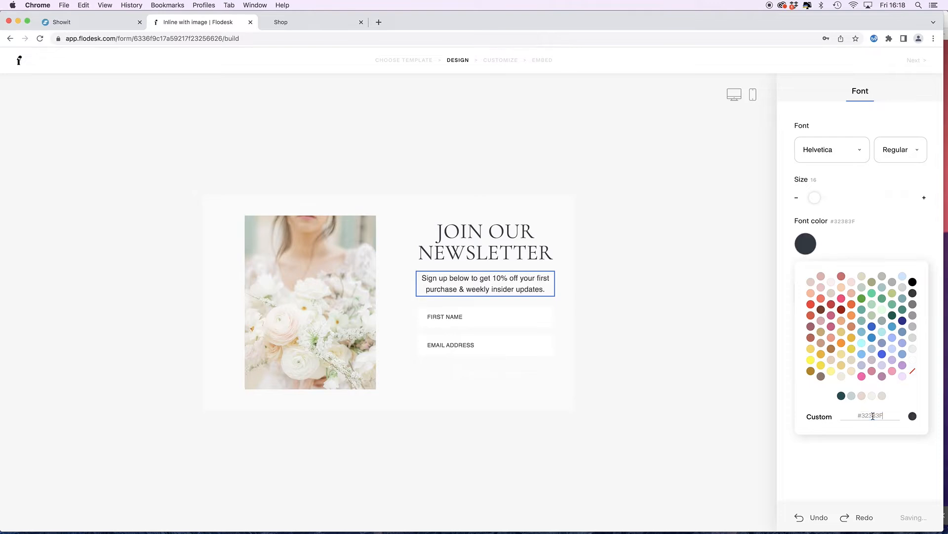
- Change the description text's font to Montserrat, matching the paragraph font in the Showit design, and set its size to 15
click(837, 157)
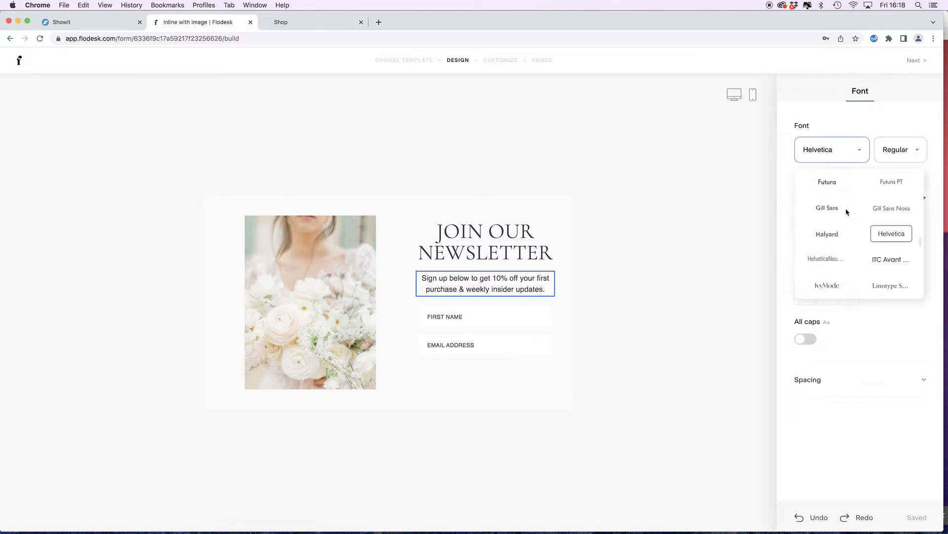
scroll(847, 212, up, 1)
scroll(848, 212, up, 1)
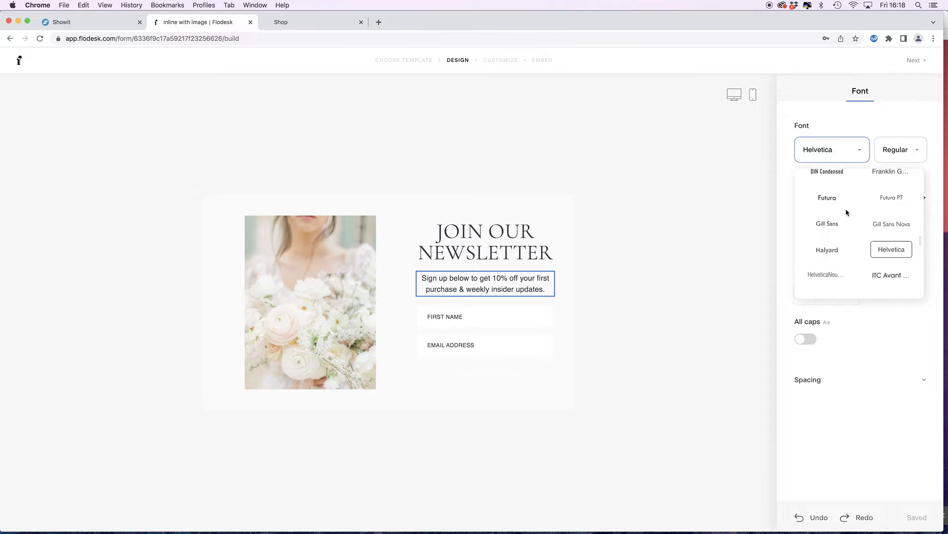
scroll(846, 212, up, 3)
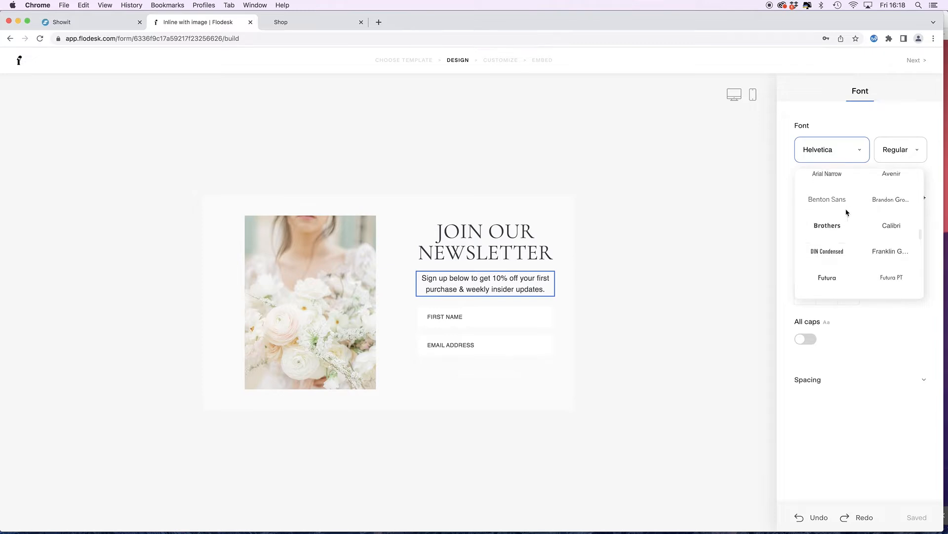
click(92, 21)
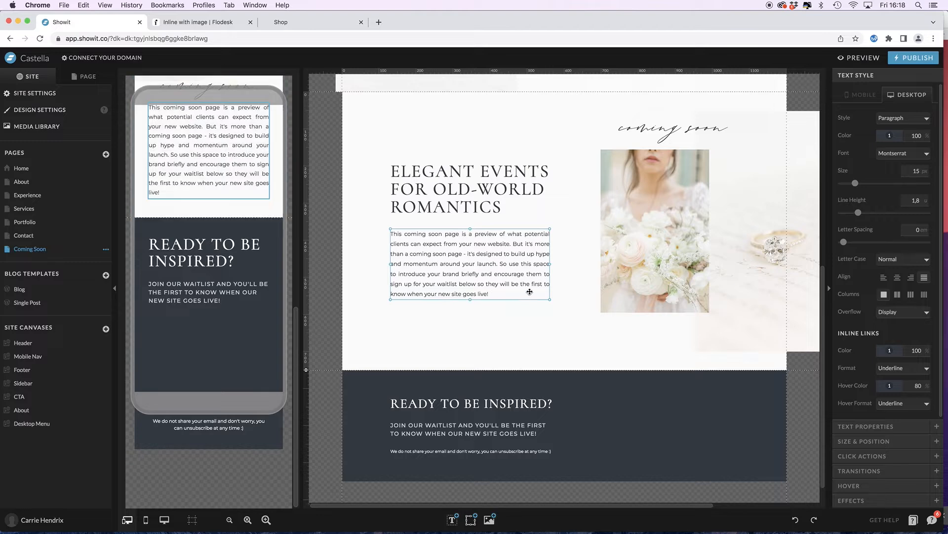
click(181, 22)
scroll(844, 220, down, 6)
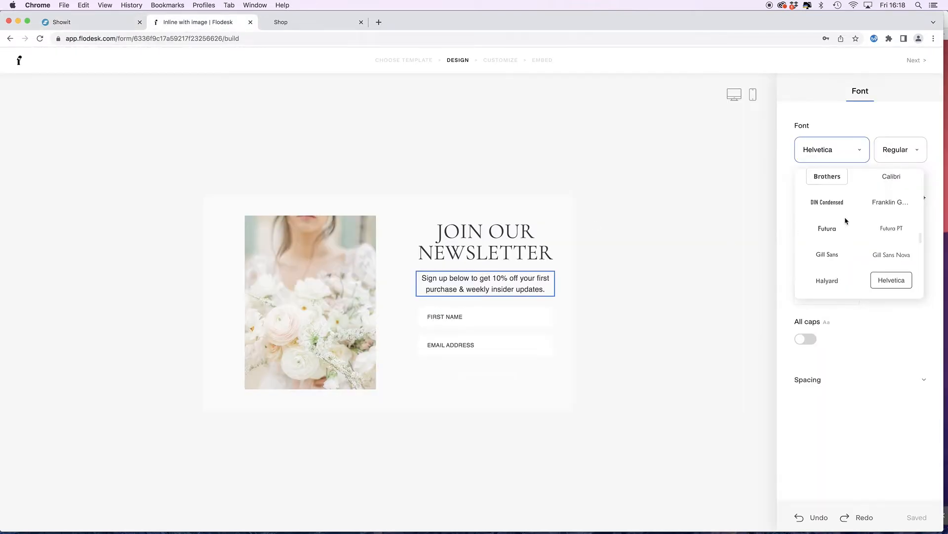
scroll(842, 220, down, 1)
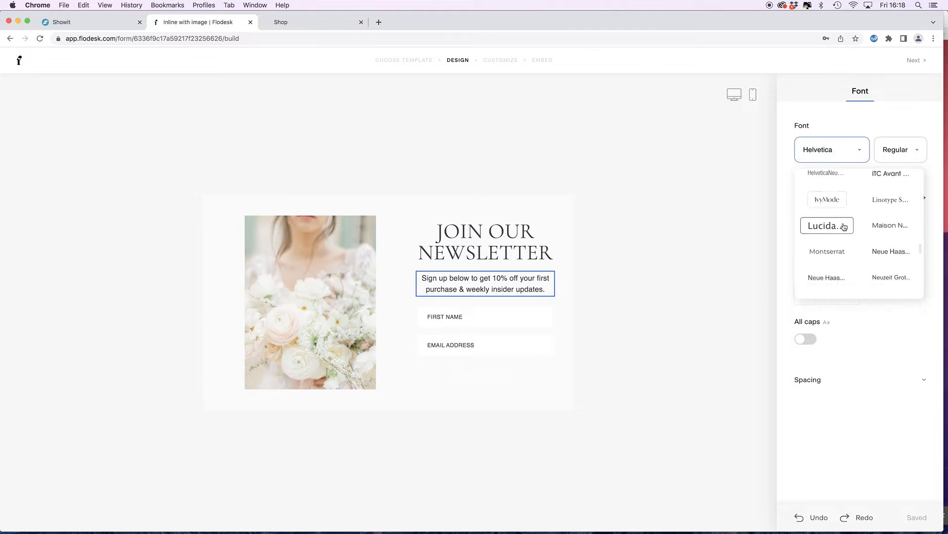
click(829, 257)
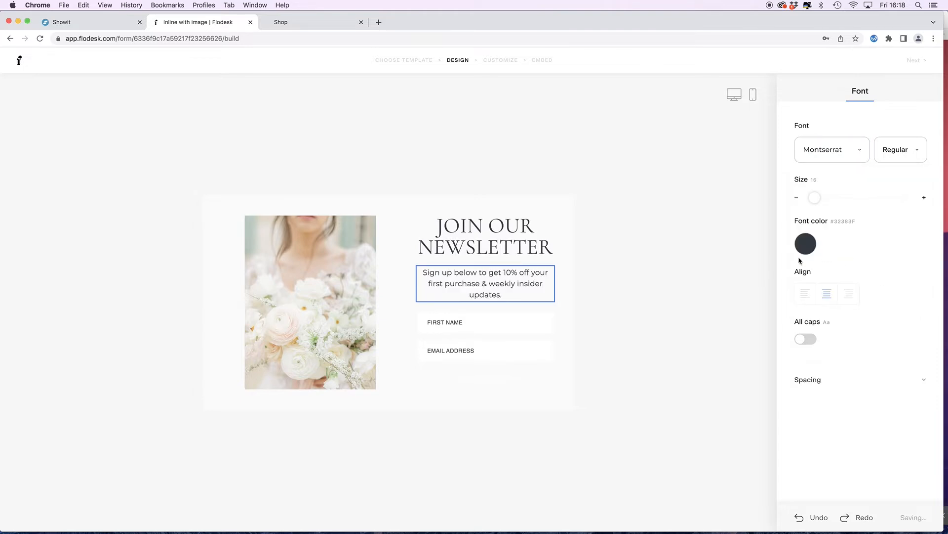
click(797, 198)
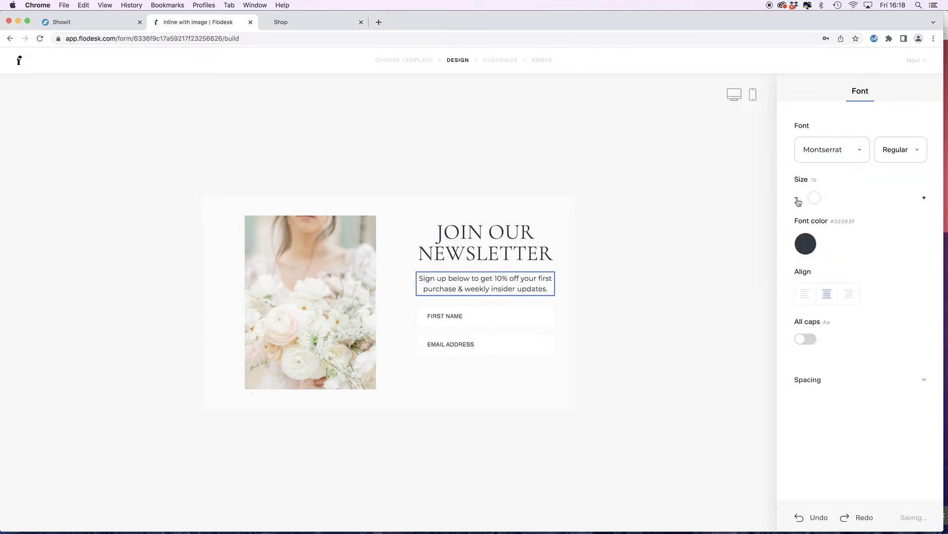
- Replace the description text with "Start growing your email list with this embedded Flodesk form!"
triple_click(503, 286)
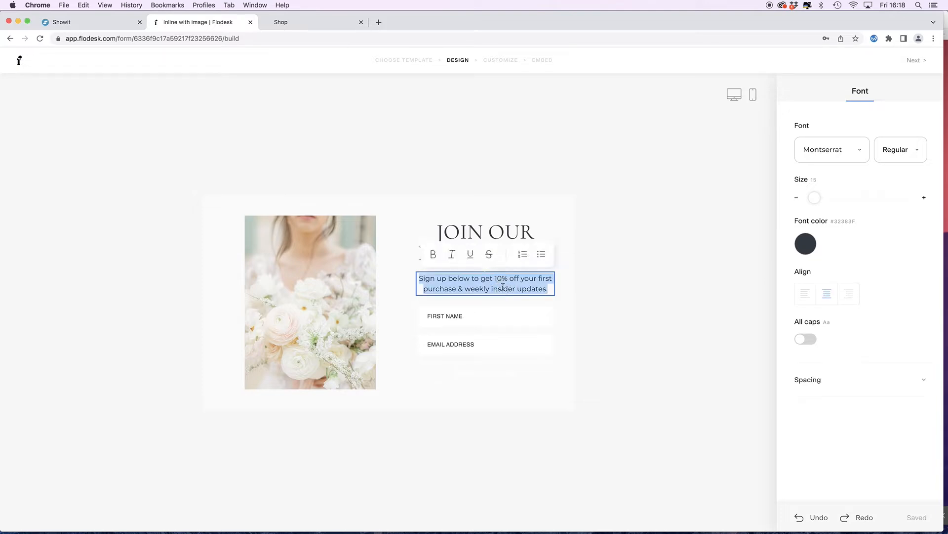
text(St)
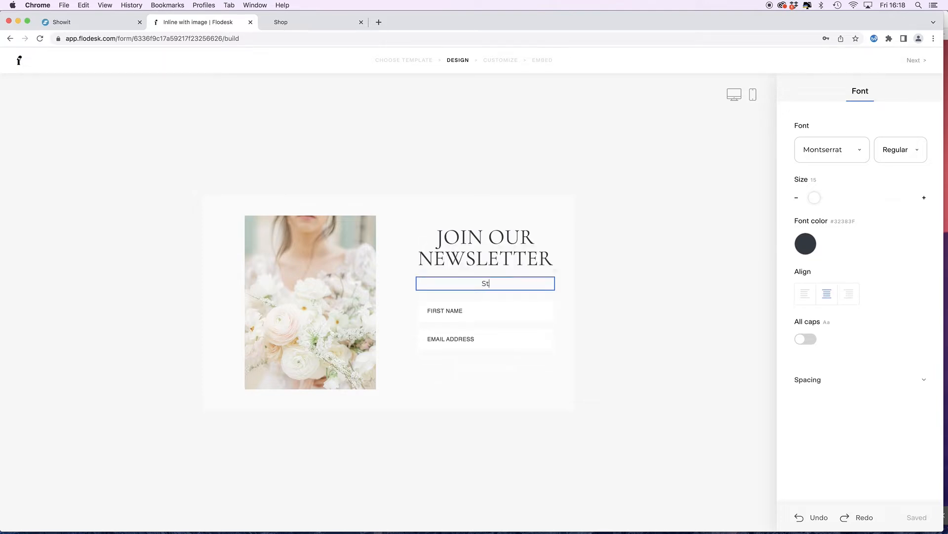
text(art growing your email list with this em)
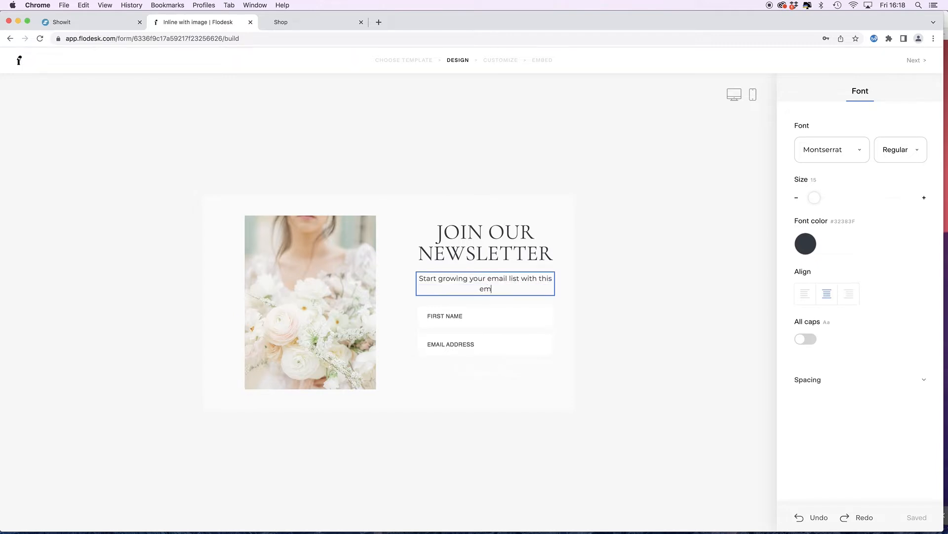
text(bedded Flodesk form!)
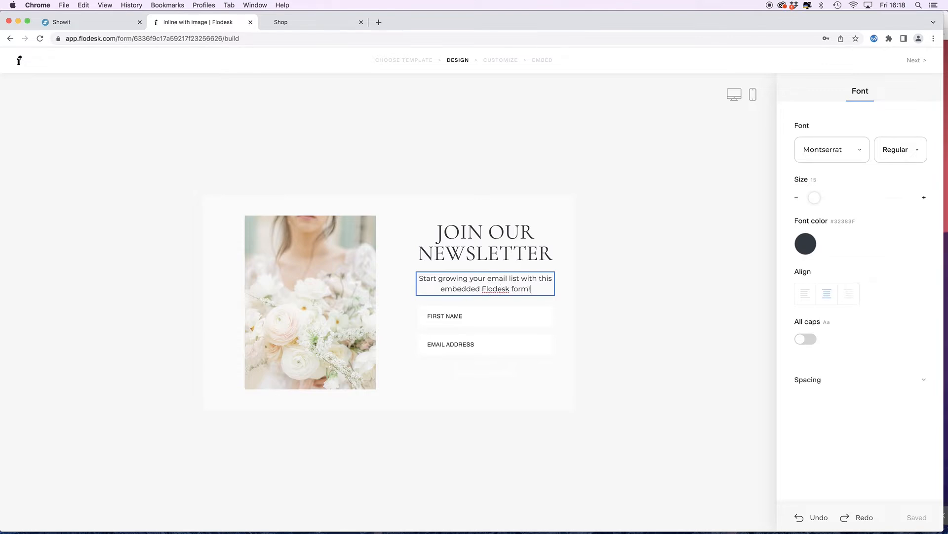
- Make the First name field required and change the form fields' font to Montserrat
click(450, 315)
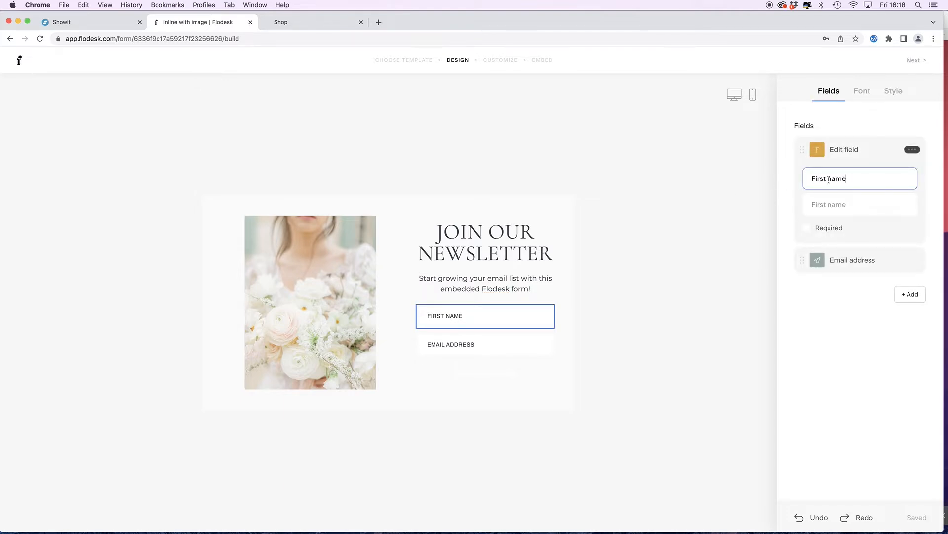
click(806, 228)
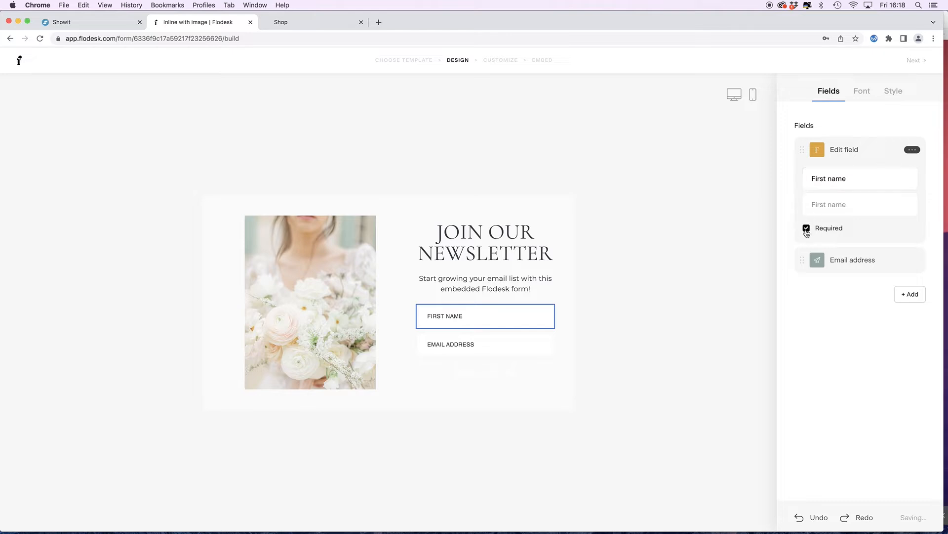
click(862, 91)
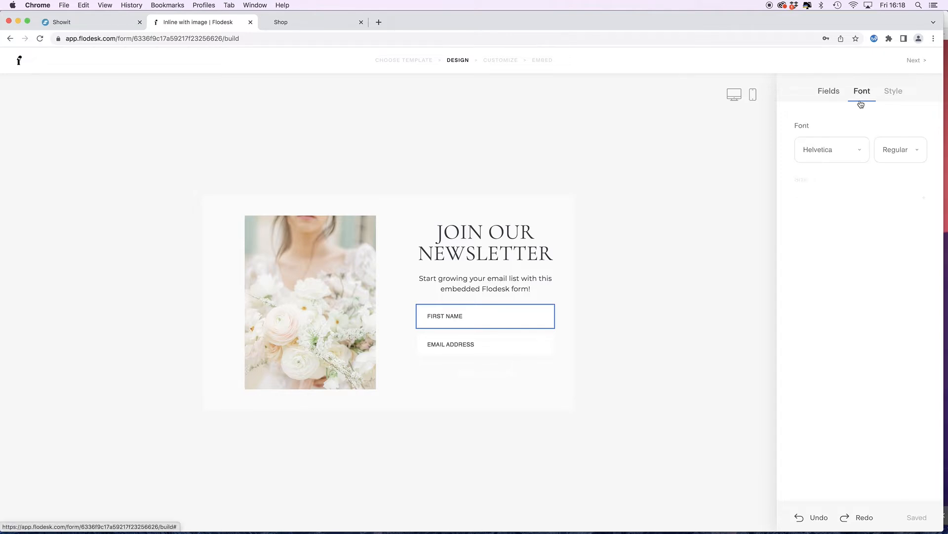
click(835, 150)
scroll(838, 223, down, 5)
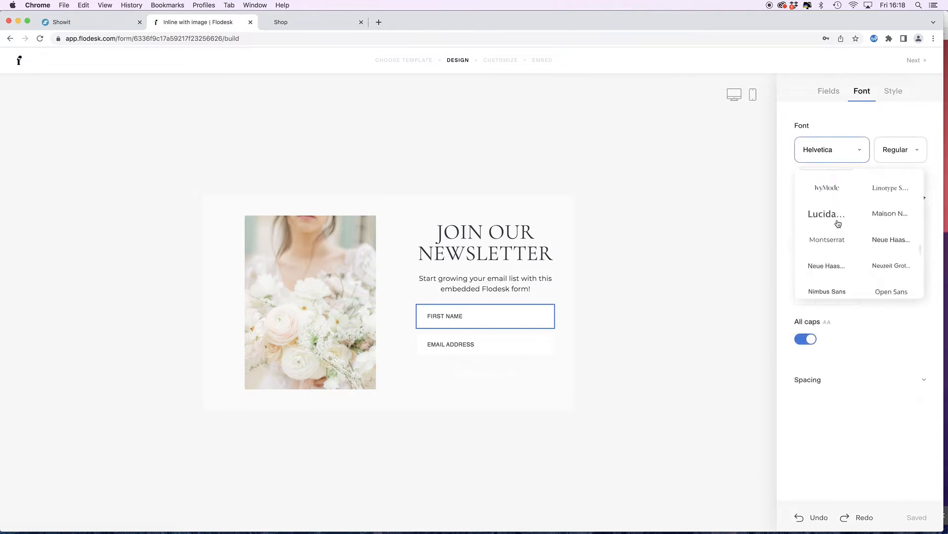
click(835, 182)
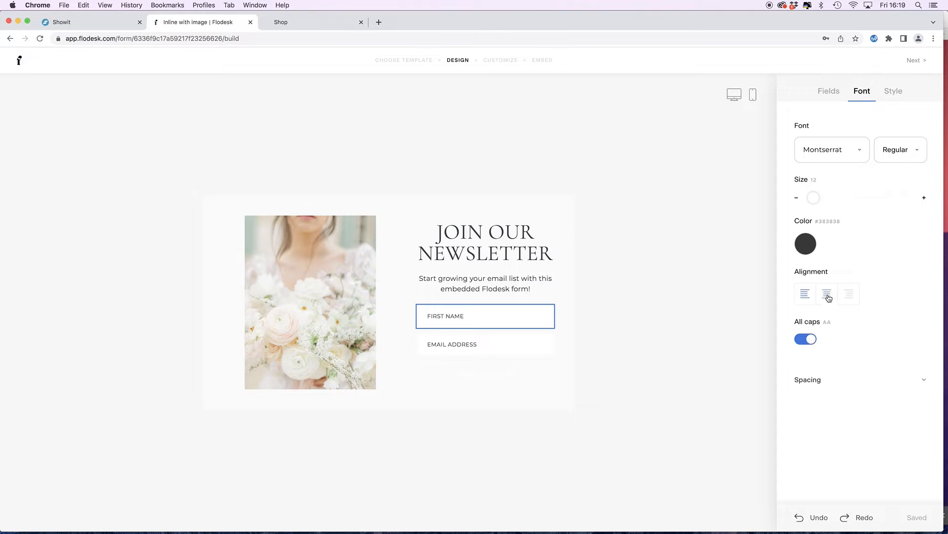
- Reduce the form fields' text size to 11 and set their text color to #32383F
click(798, 199)
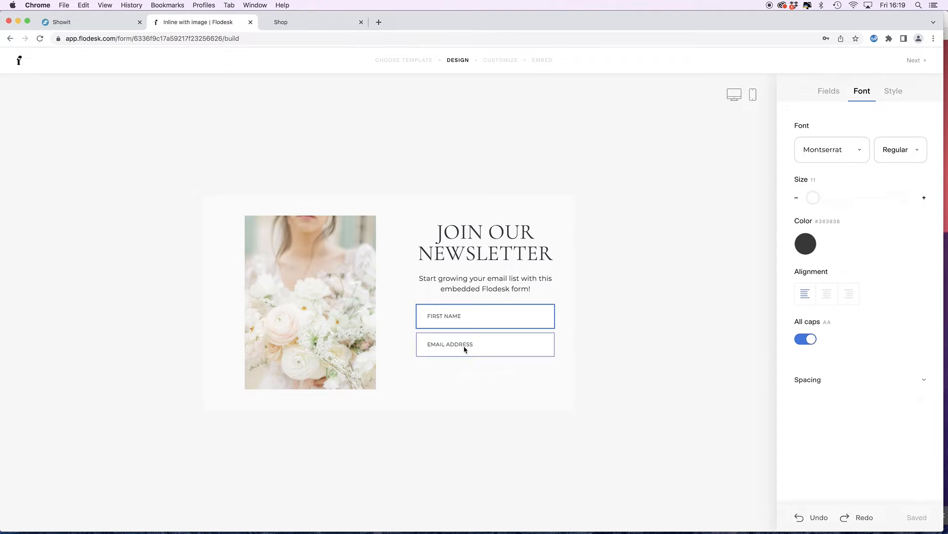
click(807, 244)
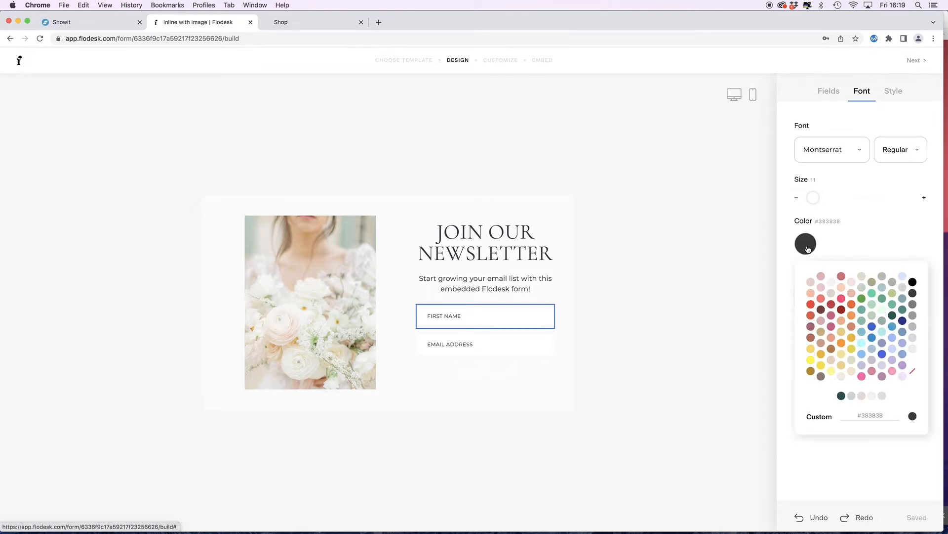
click(871, 414)
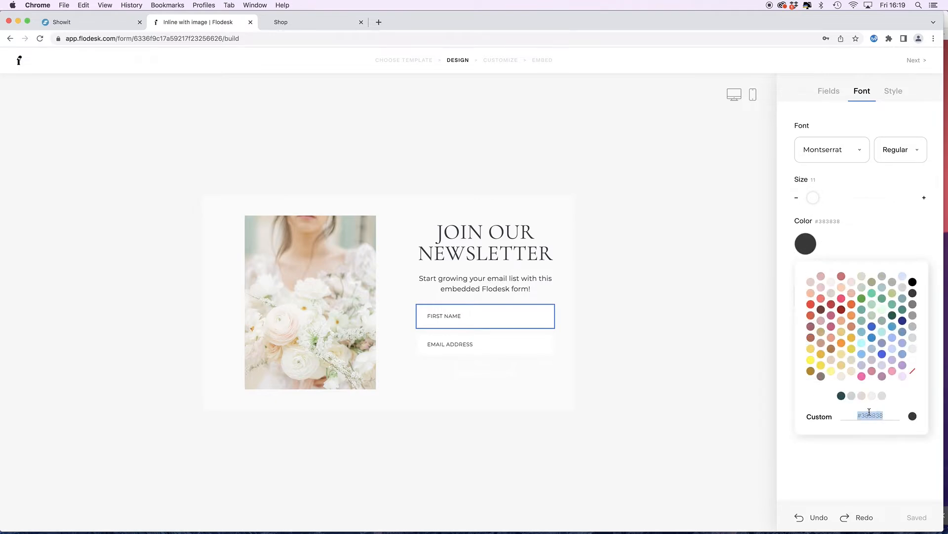
text(#32383F)
- Enter #32383F as the text color for the Email address field
click(474, 351)
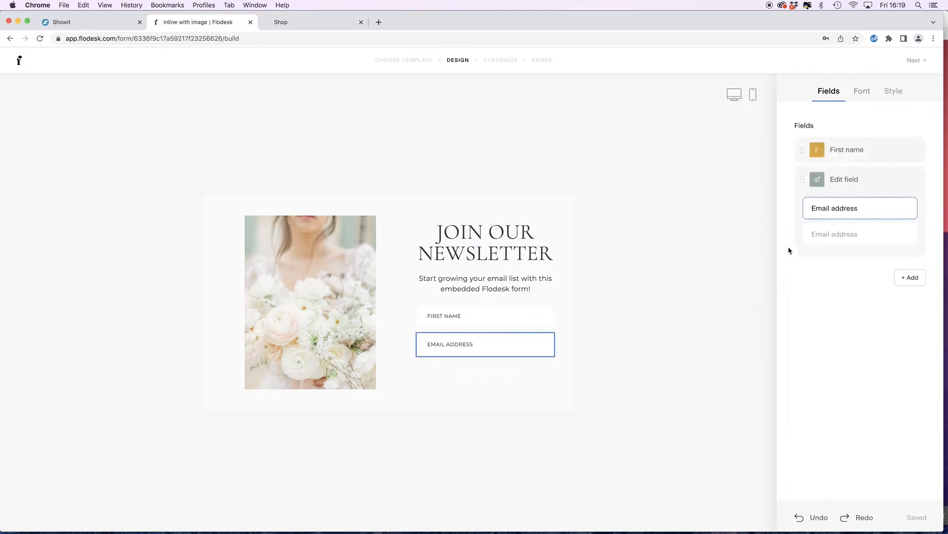
click(863, 94)
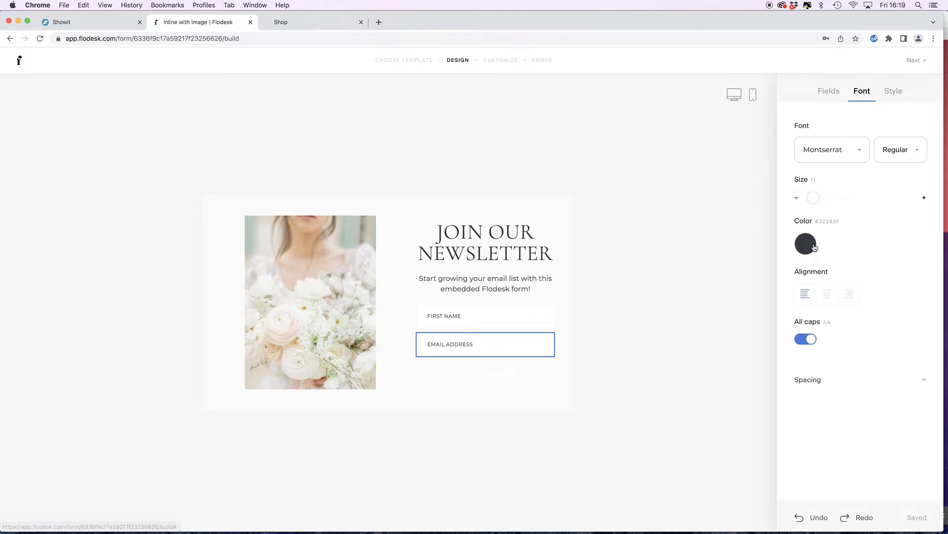
click(808, 246)
double_click(878, 414)
text(#32383F)
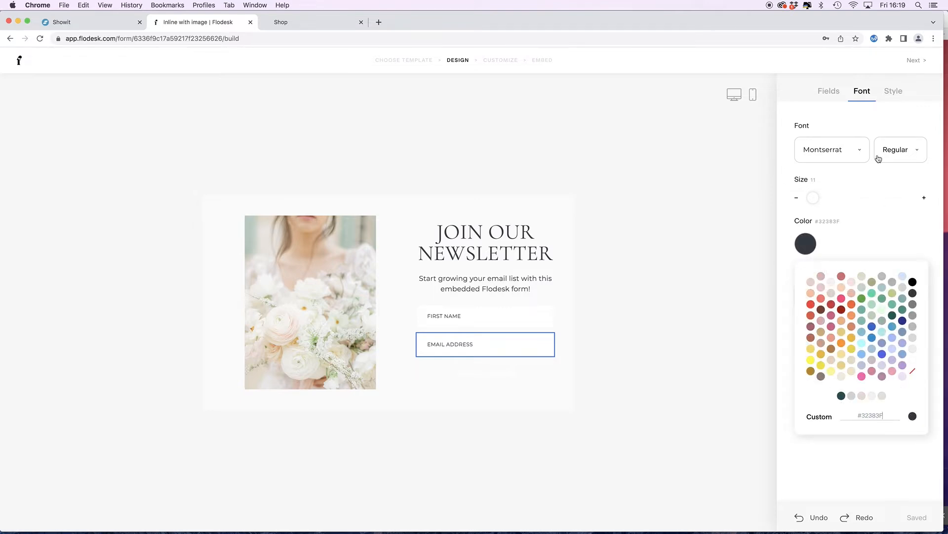
- Try the square-cornered outline style on the form fields and switch back to the square filled style
click(824, 93)
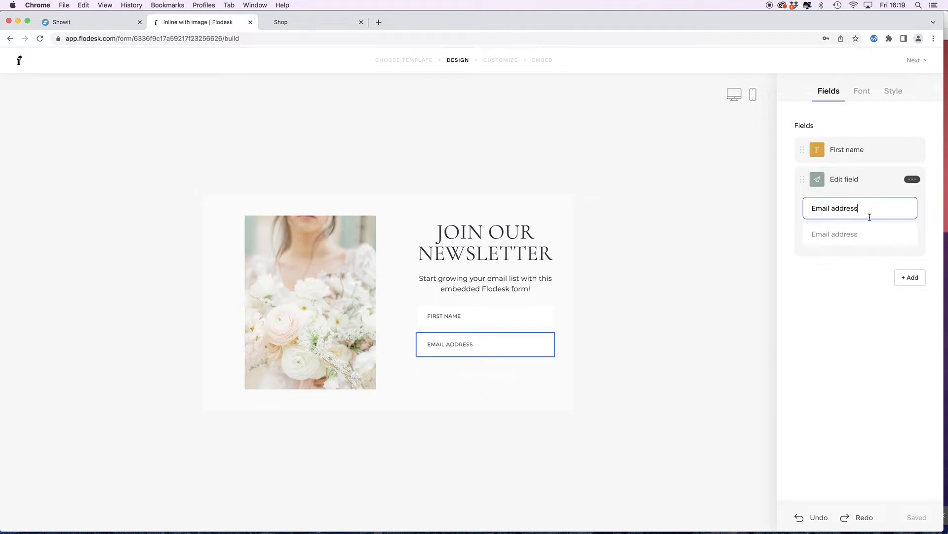
click(868, 96)
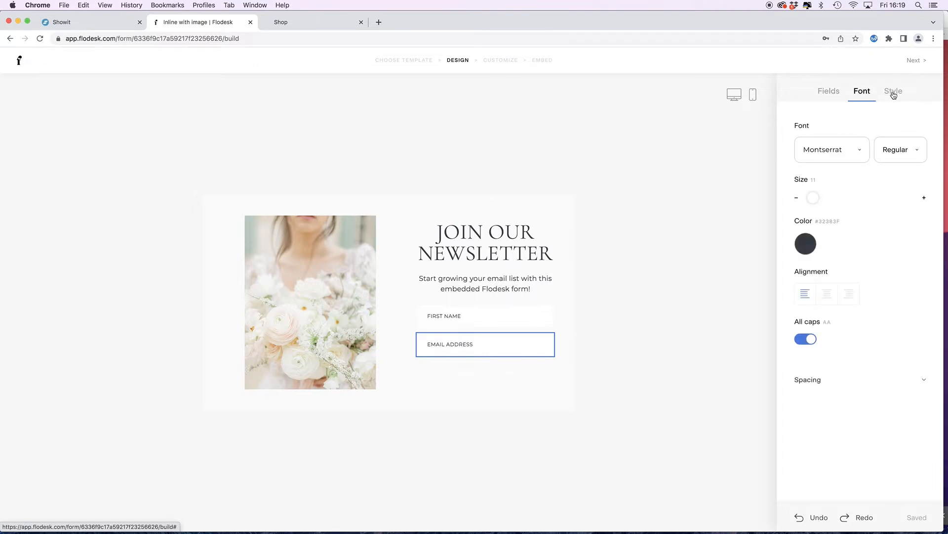
click(893, 92)
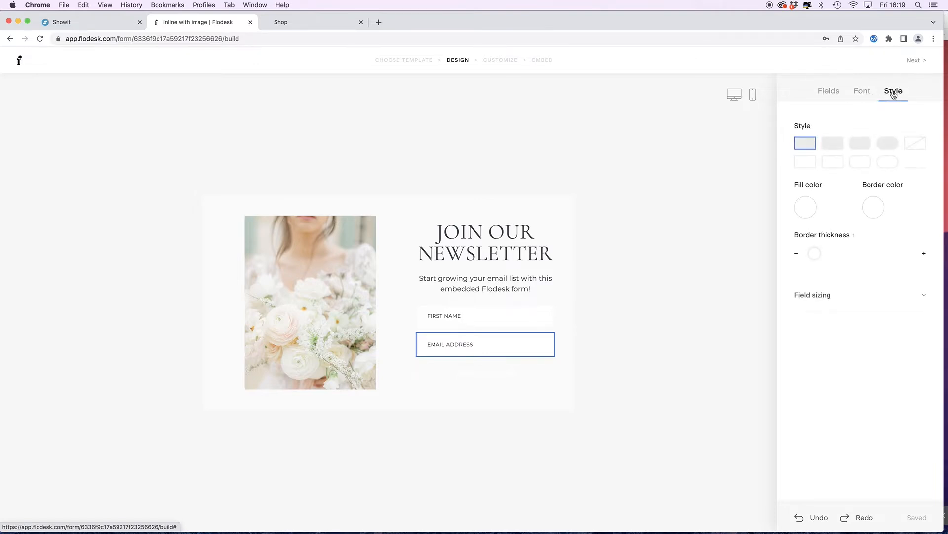
click(806, 163)
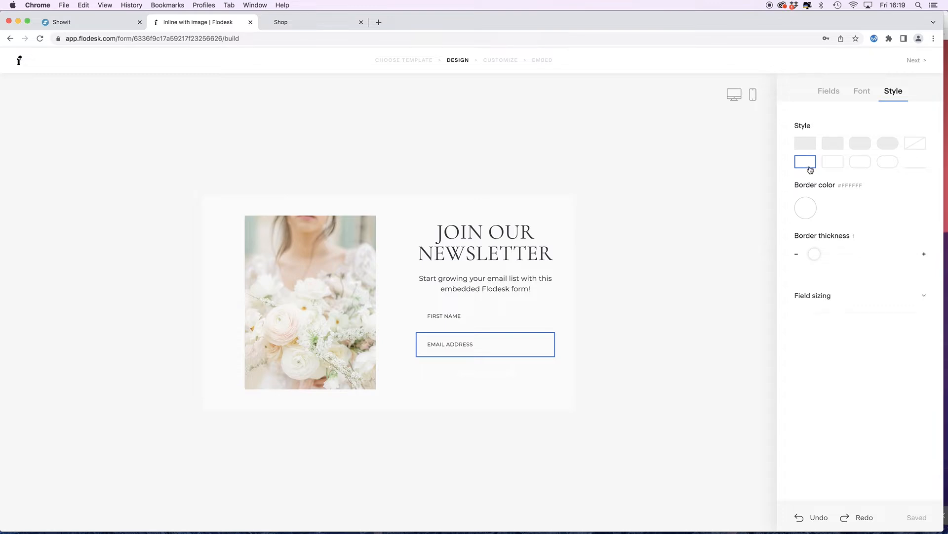
click(809, 145)
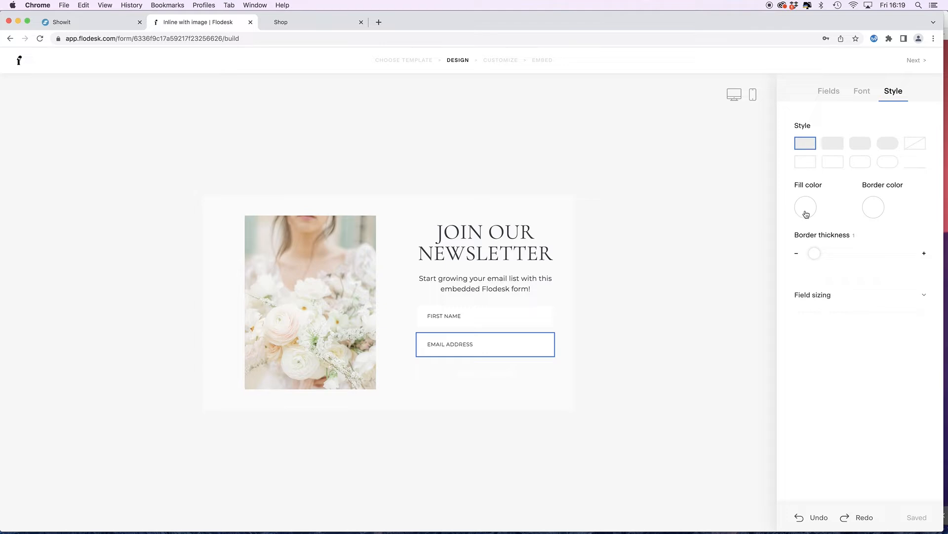
- Switch to Showit and copy the hex code of palette color 3, the pale blue-gray, from the site's design settings
click(124, 22)
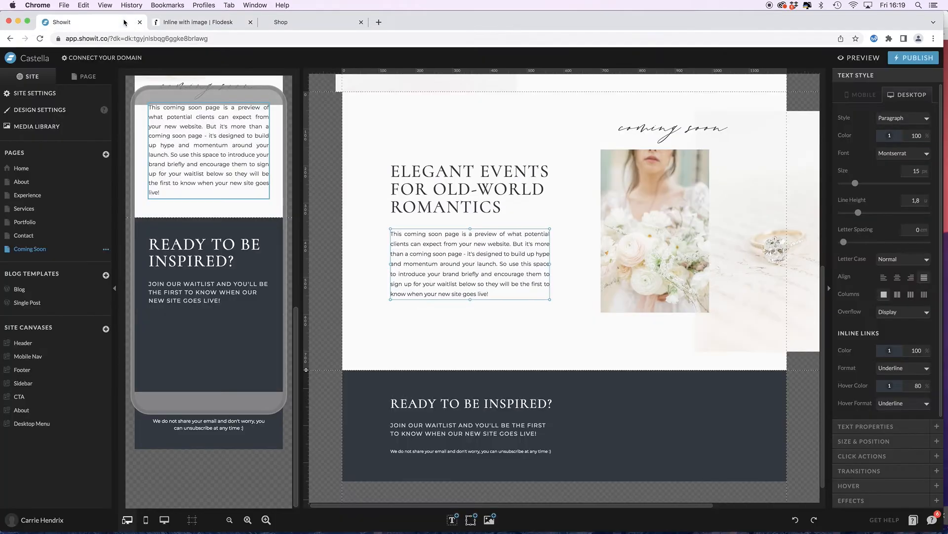
scroll(521, 254, up, 5)
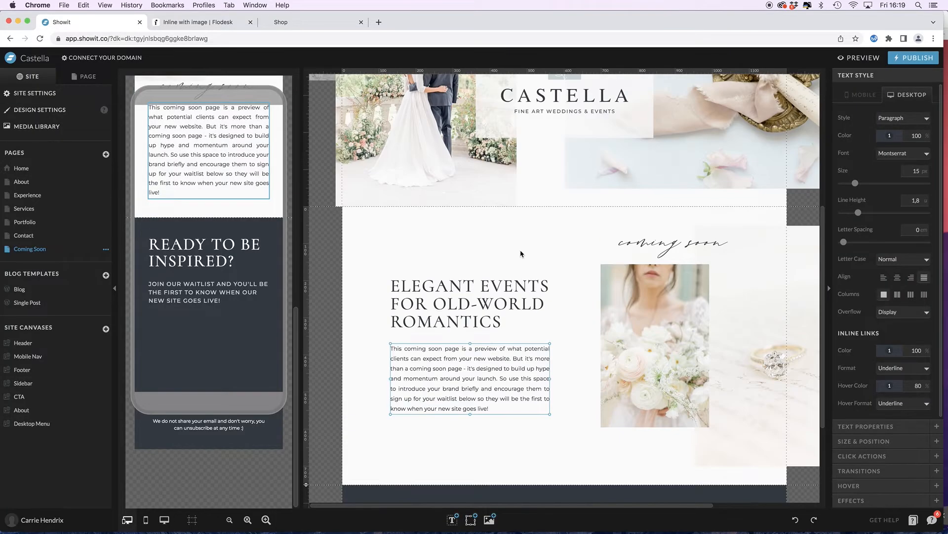
click(28, 109)
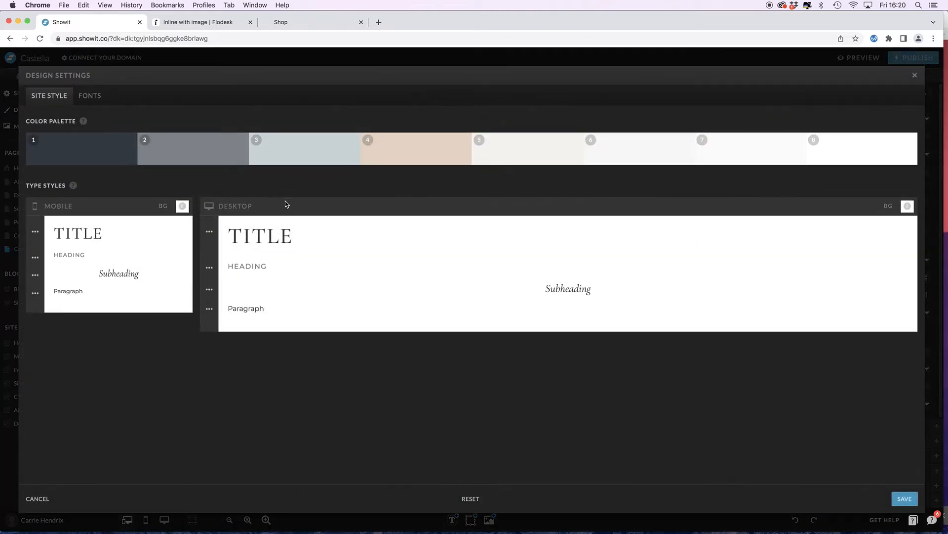
click(321, 152)
click(301, 242)
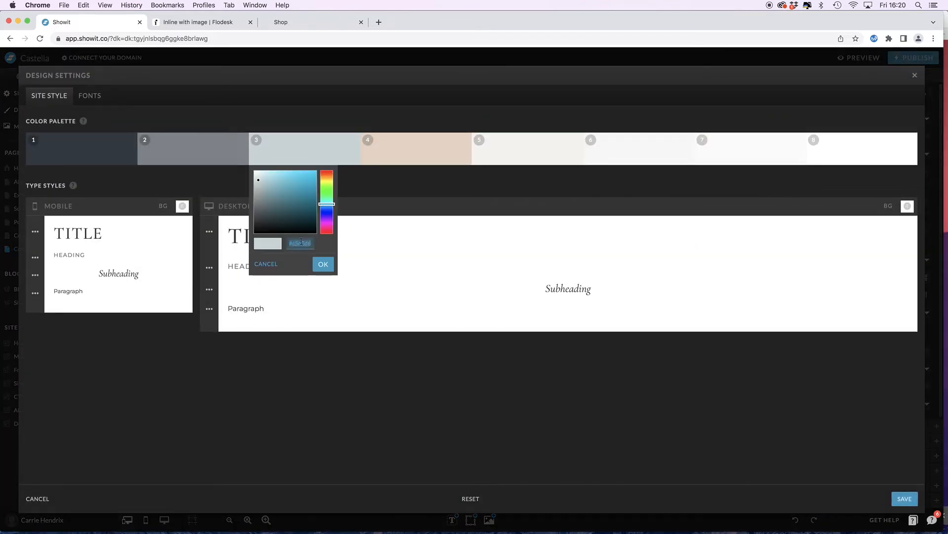
- Return to the Flodesk form and apply the square-cornered outline style to the form fields, starting from First name
click(200, 24)
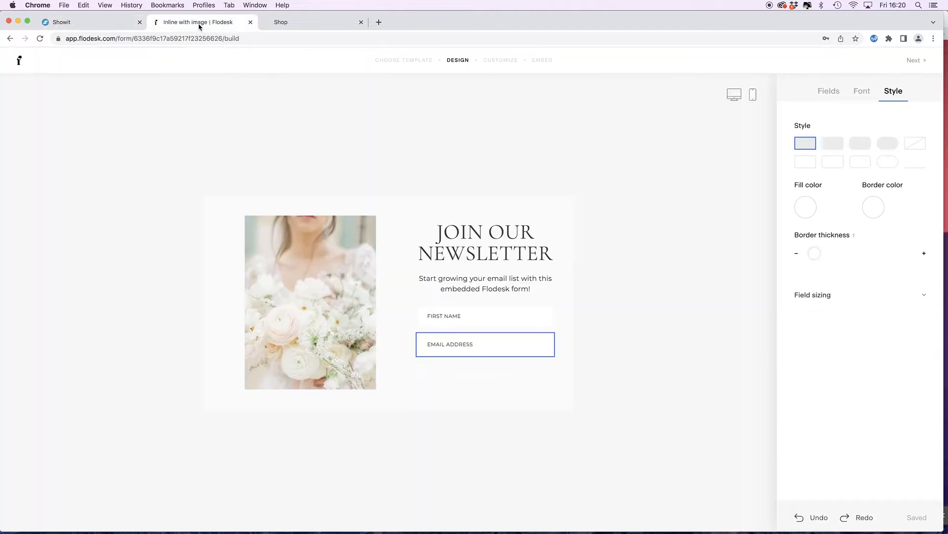
click(488, 312)
click(862, 91)
click(895, 93)
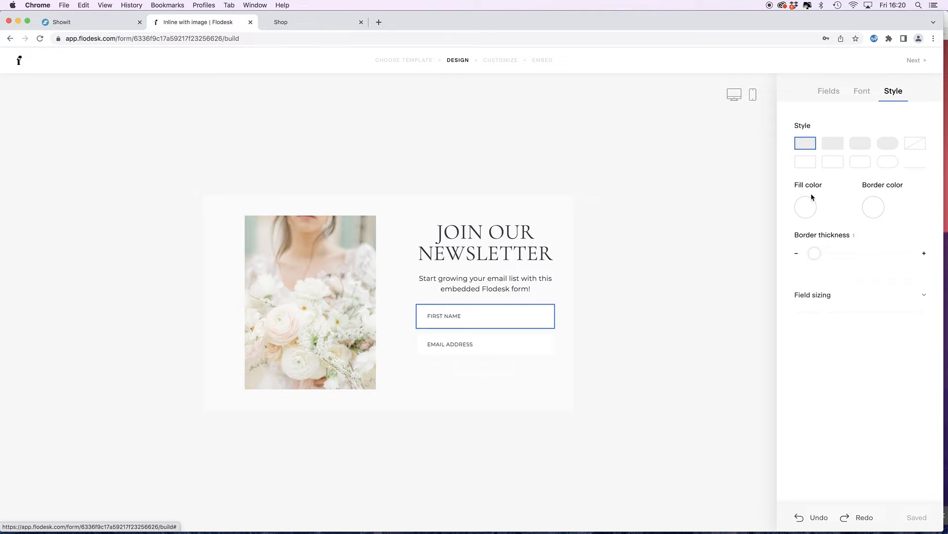
click(808, 163)
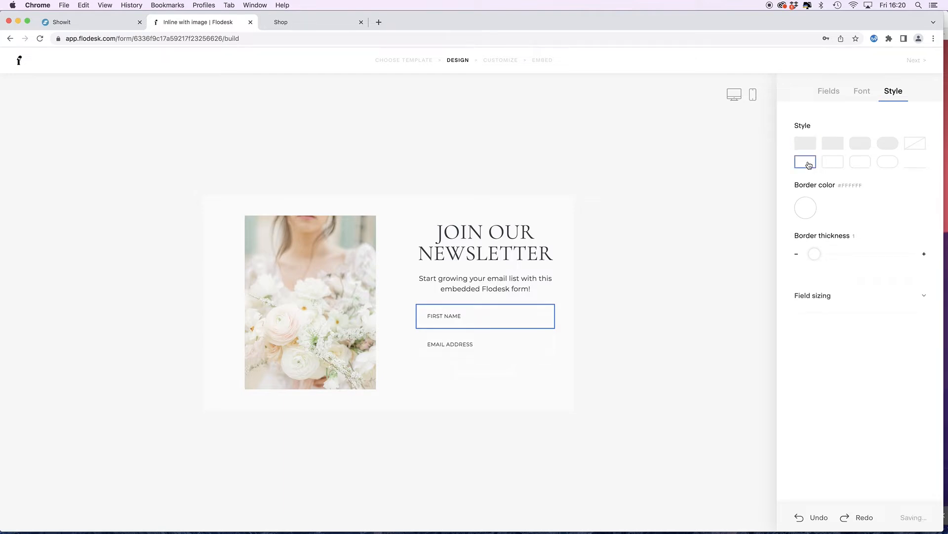
- Set the border color of the outlined form fields to #C5D3D6
click(806, 207)
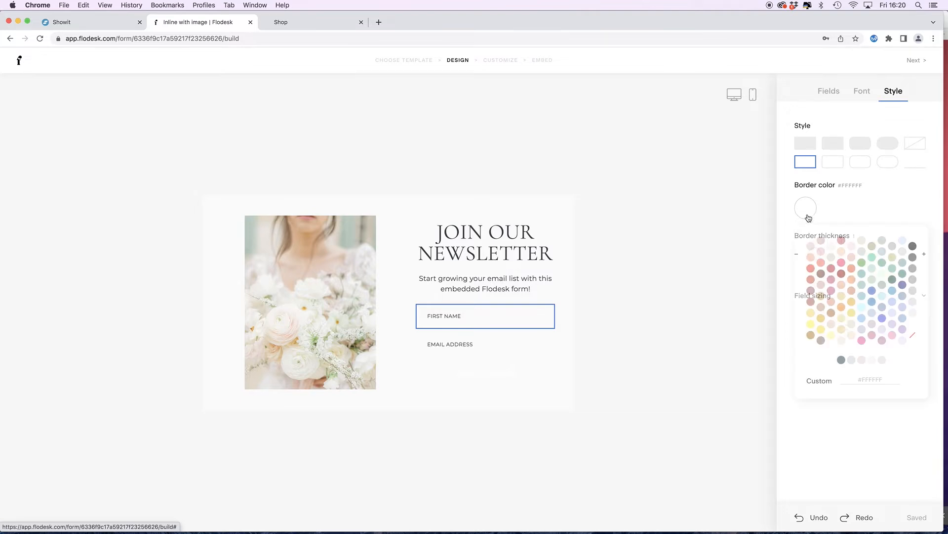
double_click(877, 380)
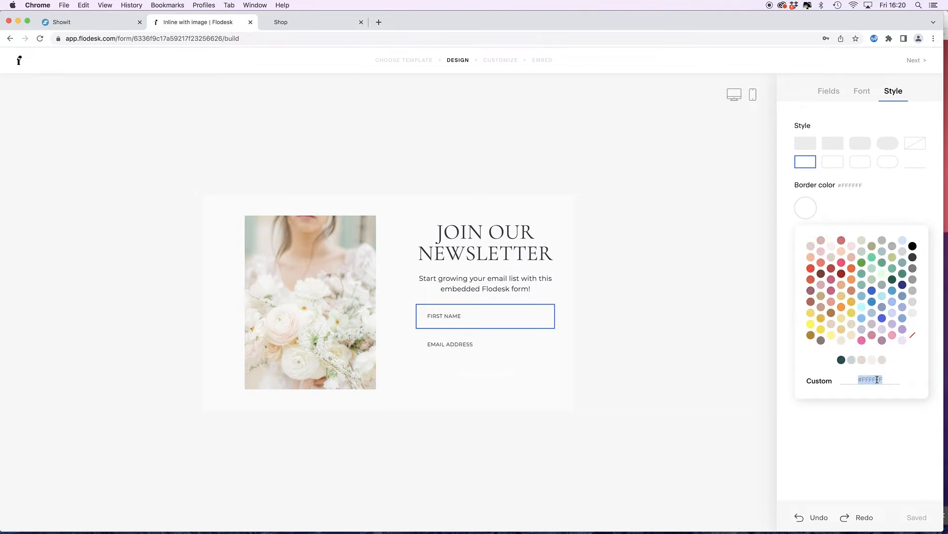
text(#C5D3D6)
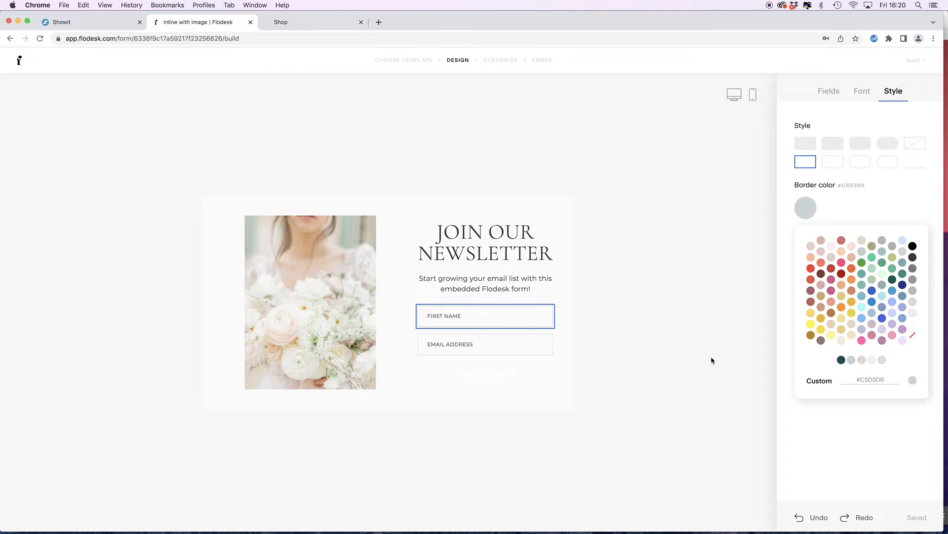
click(578, 306)
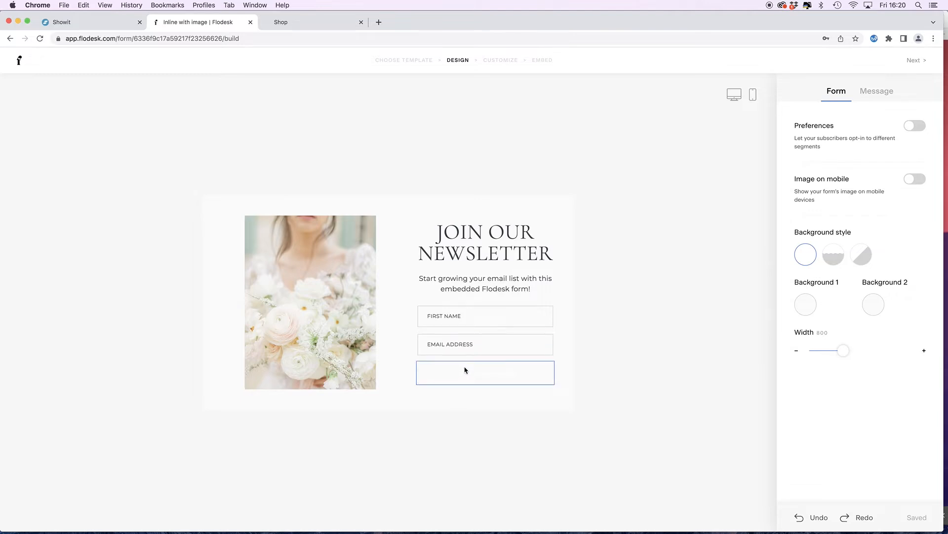
- Give the submit button the square-cornered filled style with the pale blue-gray fill color #C5D3D6
click(464, 370)
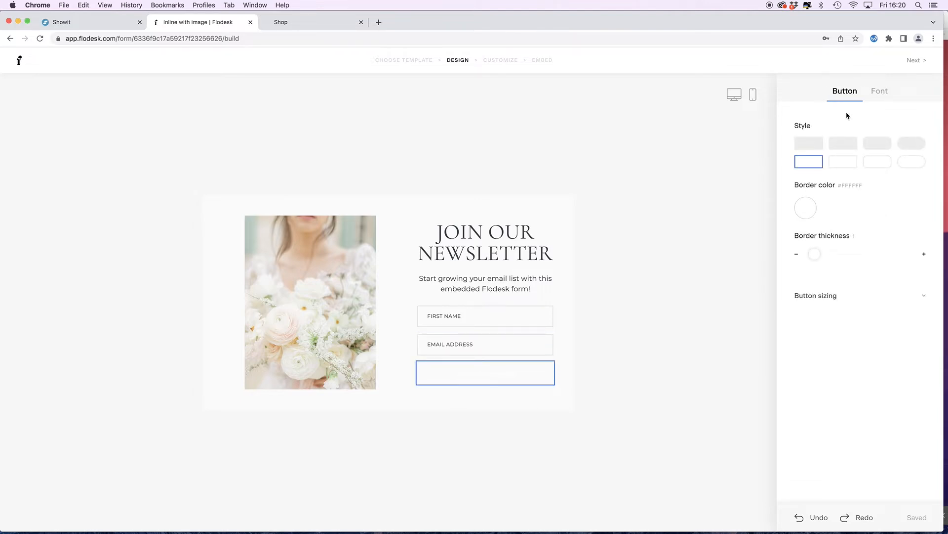
click(813, 148)
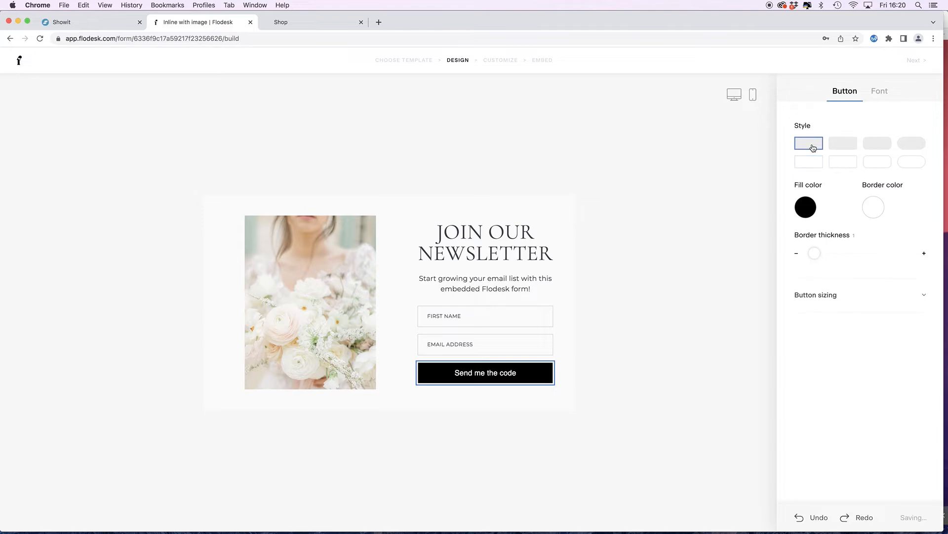
click(805, 206)
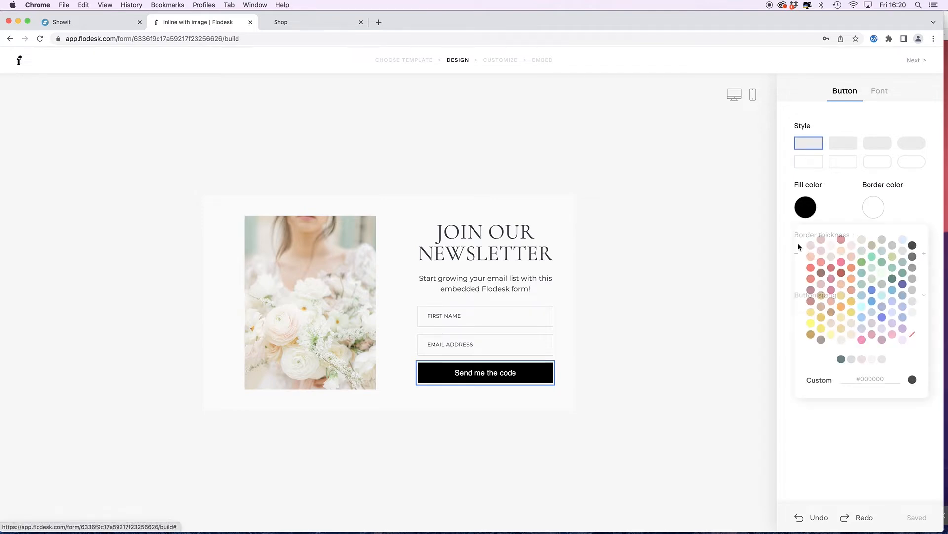
click(865, 377)
text(#C3D3D6)
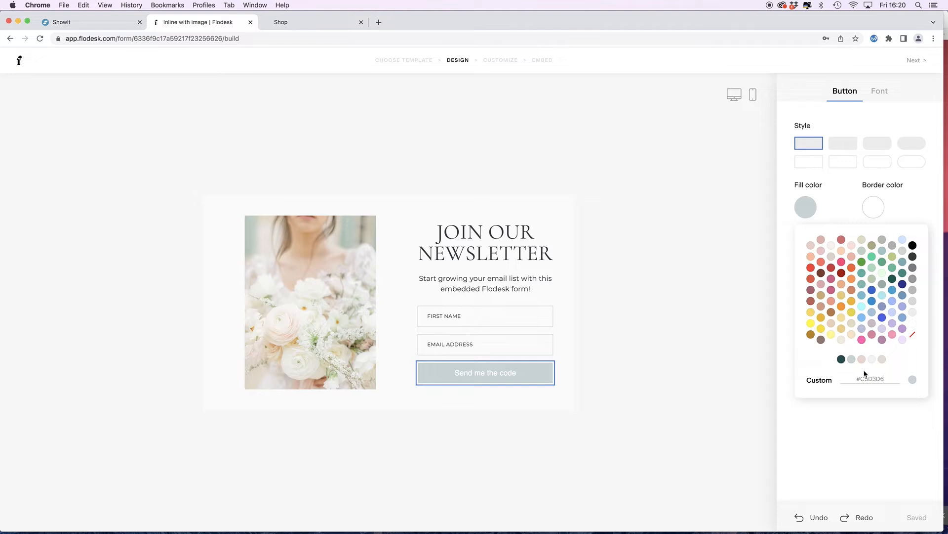
- Set the submit button's height to 11 in its sizing options
click(879, 206)
click(904, 199)
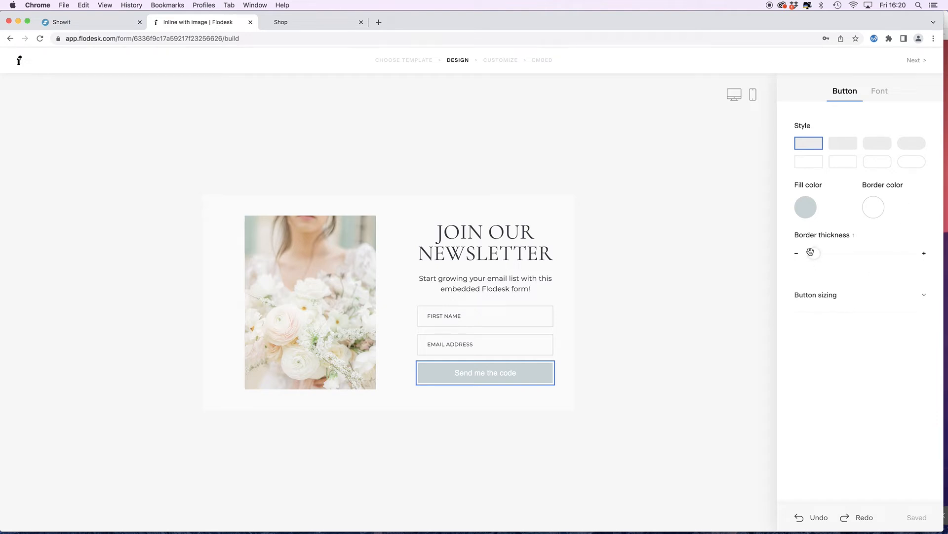
click(817, 298)
click(796, 378)
click(796, 378)
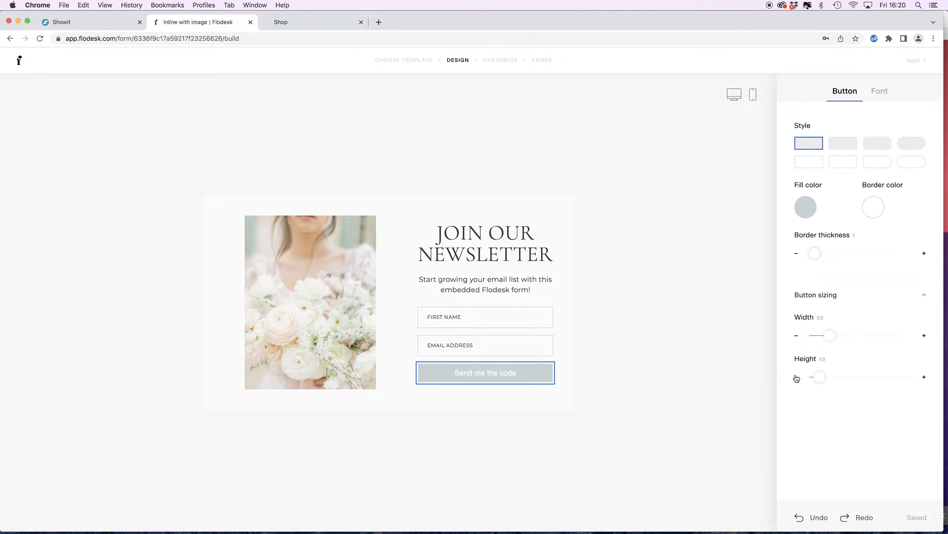
click(924, 377)
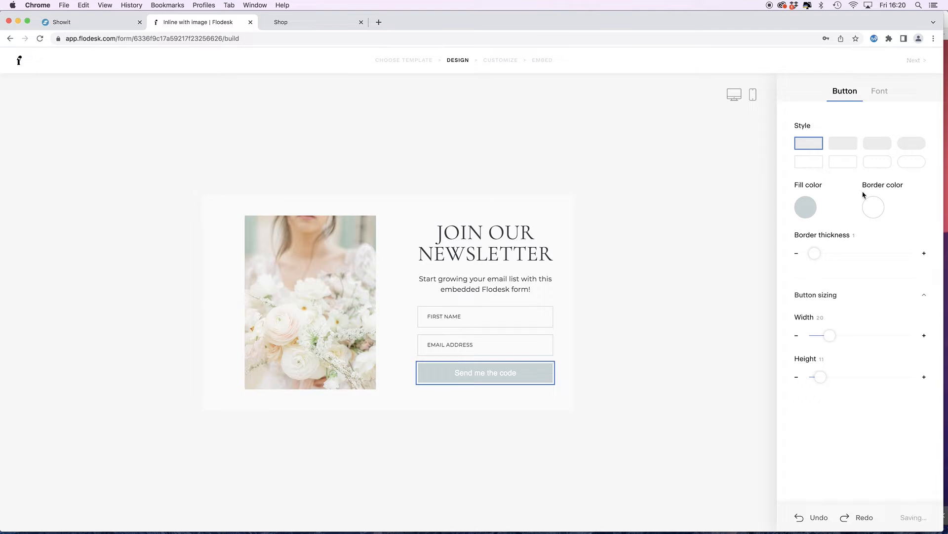
- Change the submit button's font to Montserrat and turn on all caps for its text
click(880, 91)
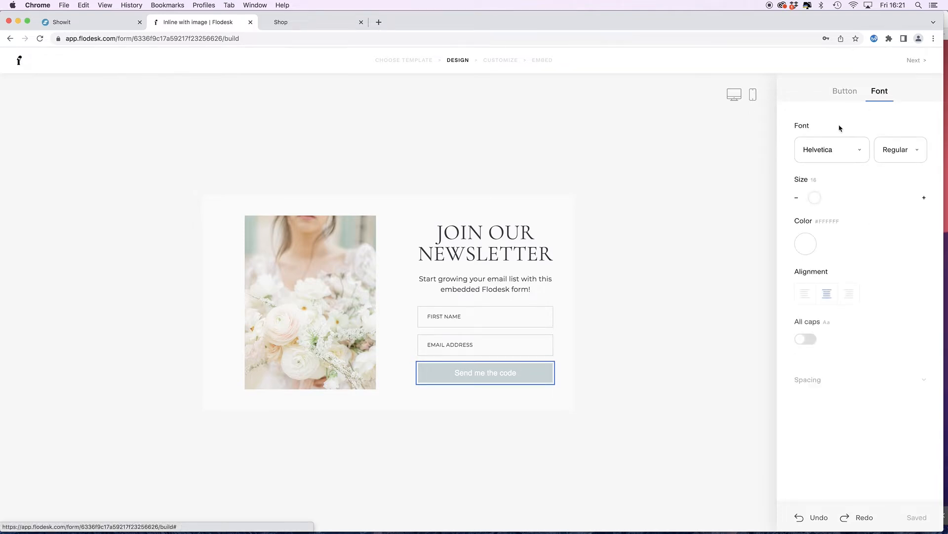
click(834, 154)
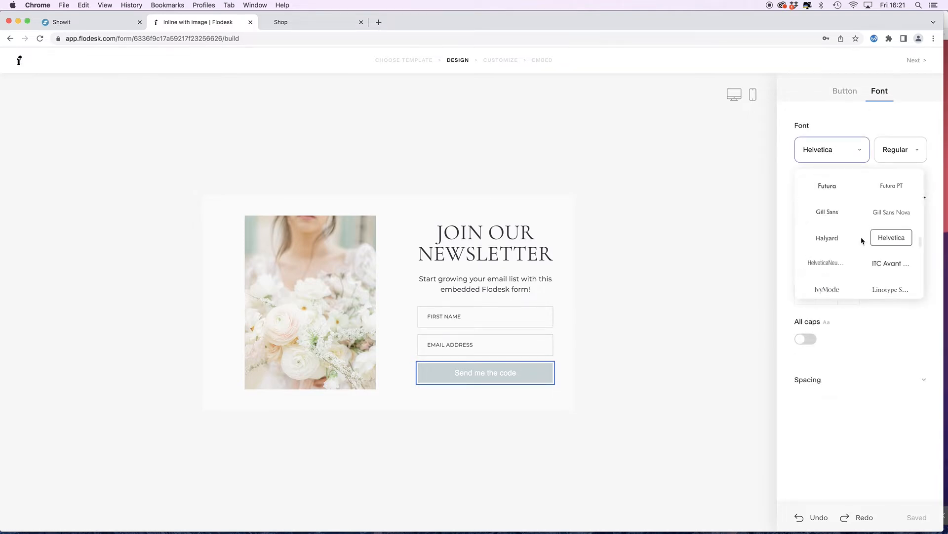
scroll(862, 241, up, 3)
scroll(862, 241, down, 10)
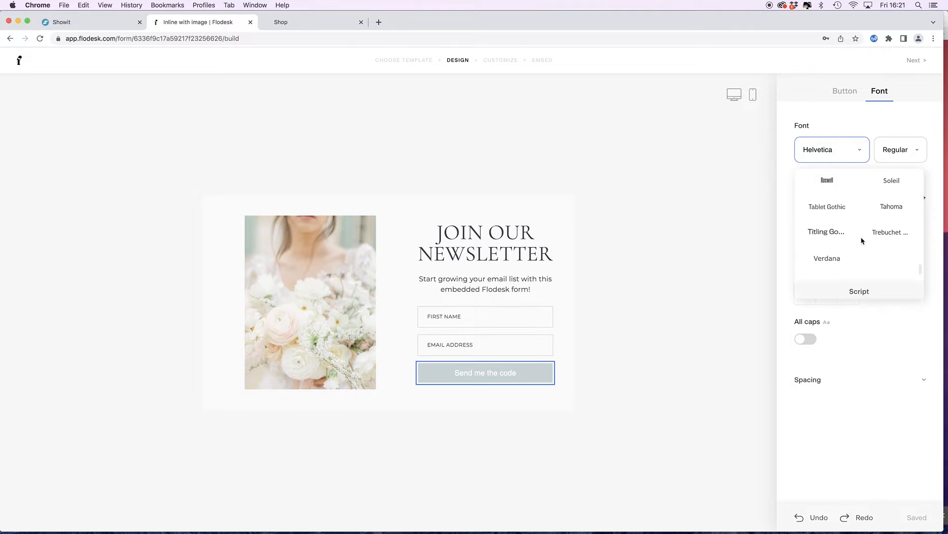
scroll(862, 241, down, 2)
scroll(862, 240, up, 5)
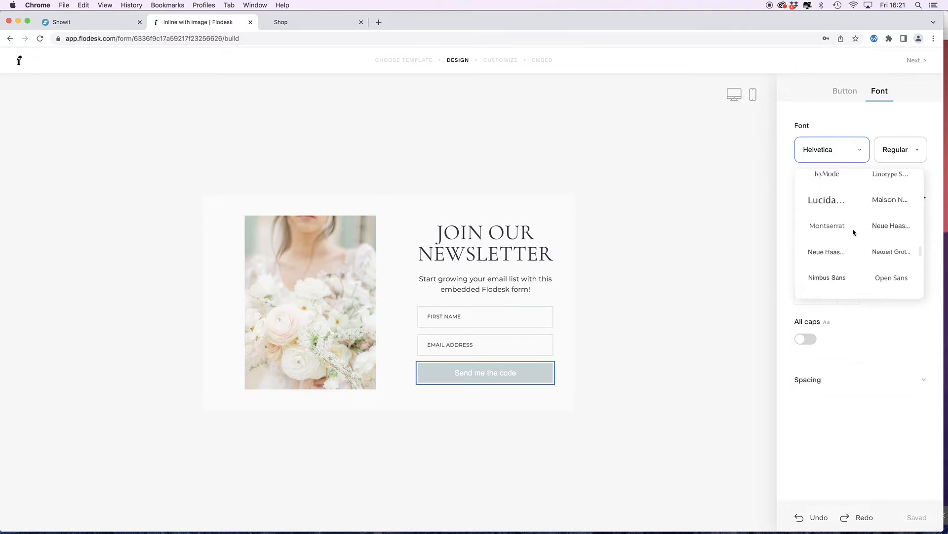
click(838, 226)
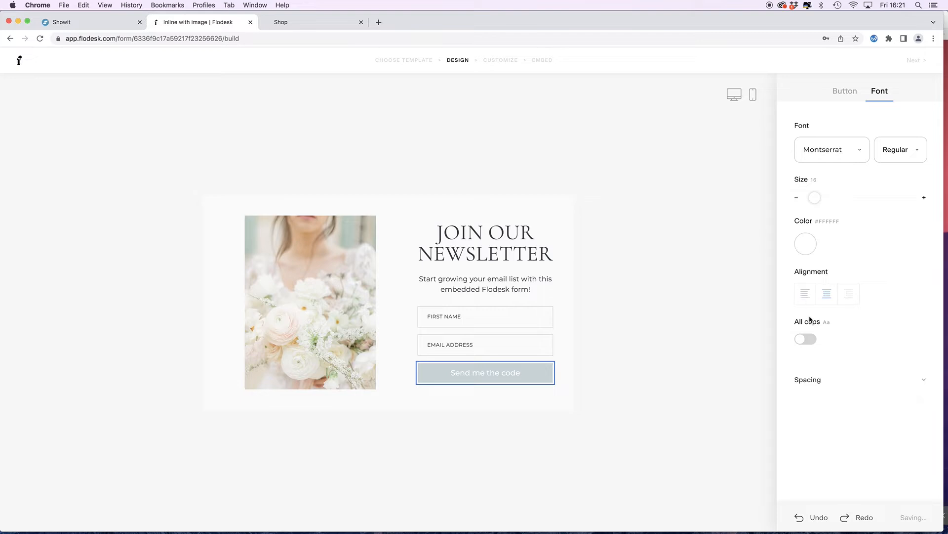
click(803, 340)
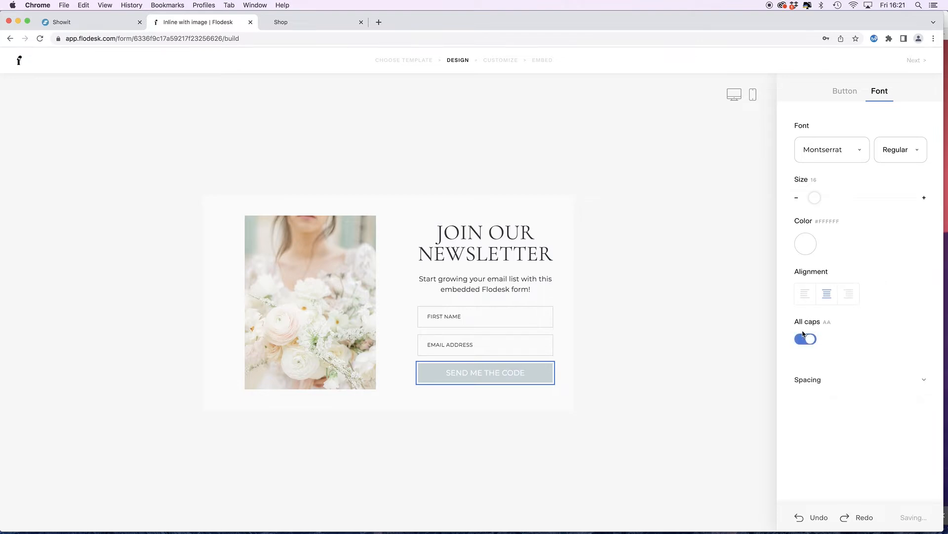
- Reduce the button text size to 13 and increase its letter spacing by two increments
click(797, 198)
click(797, 198)
click(797, 198)
click(821, 380)
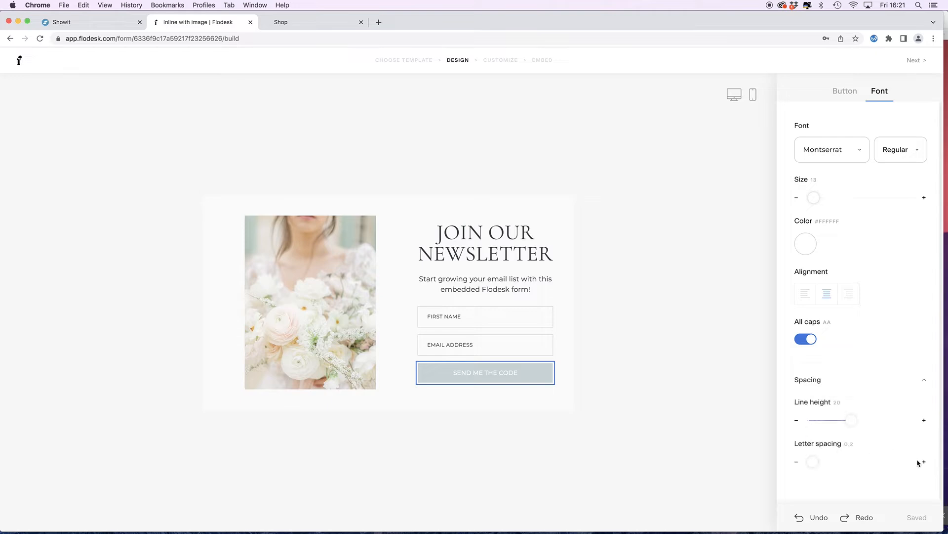
click(923, 462)
click(924, 462)
click(638, 228)
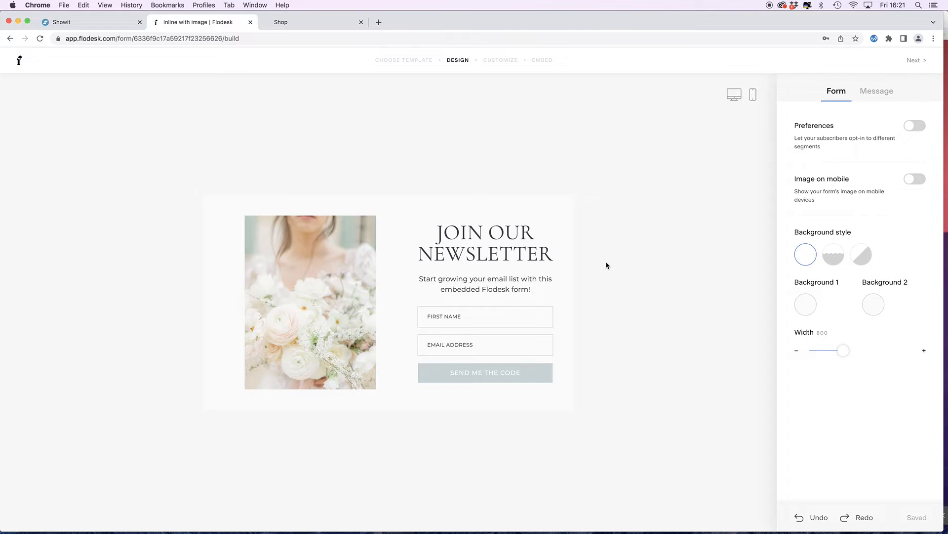
- Reduce the font size of the description paragraph under the heading by one increment
click(514, 287)
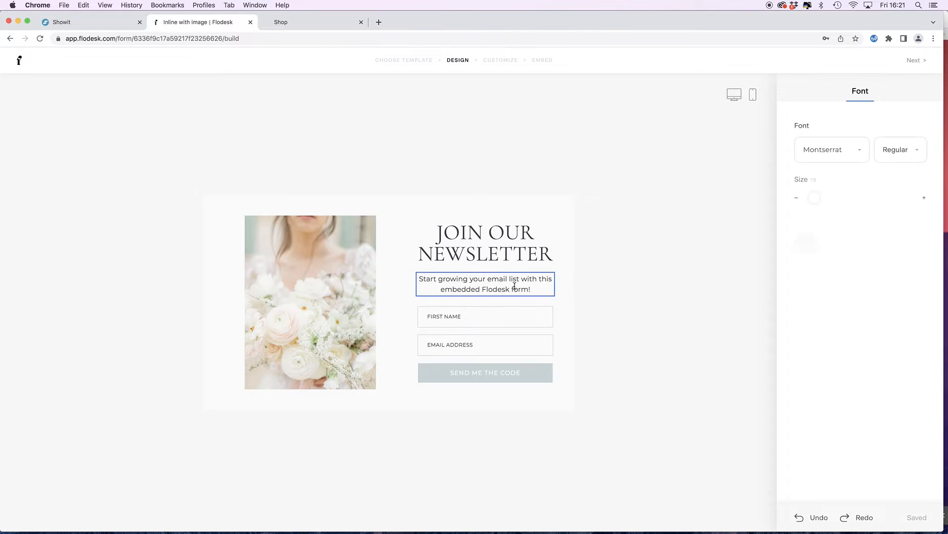
click(795, 198)
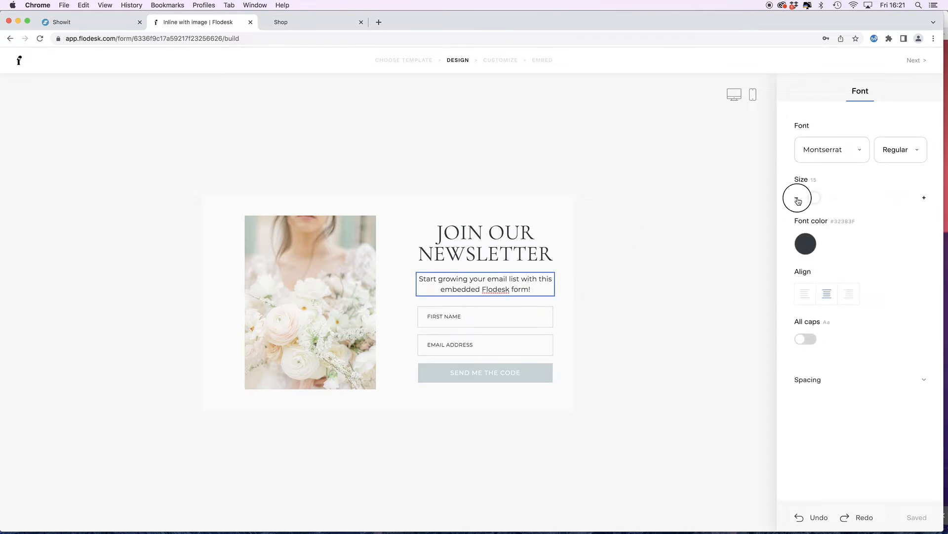
click(595, 271)
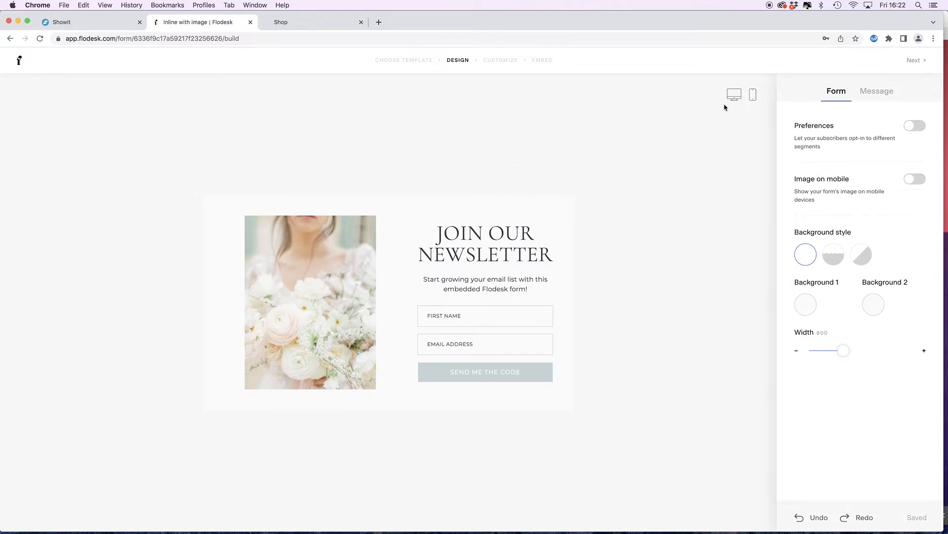
- Preview the form in its mobile and desktop layouts, and return to editing
click(753, 95)
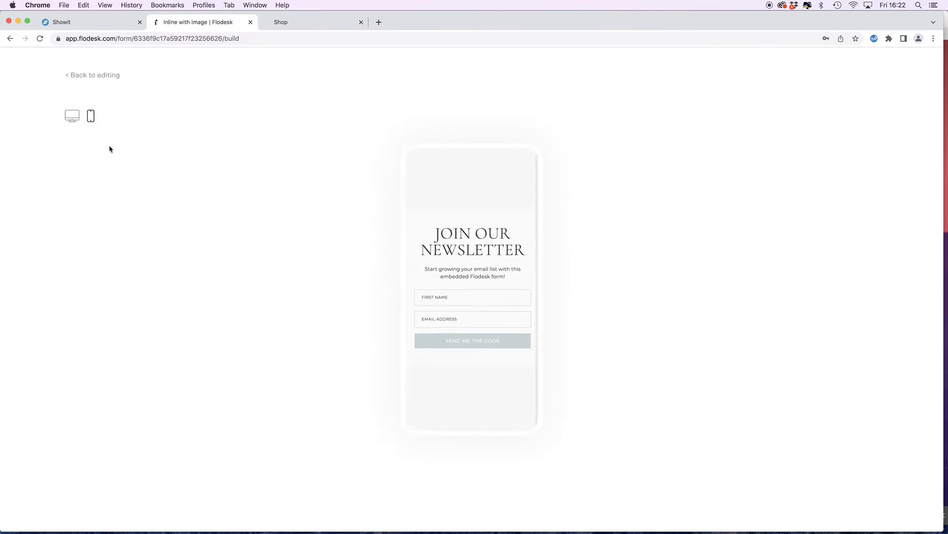
click(72, 117)
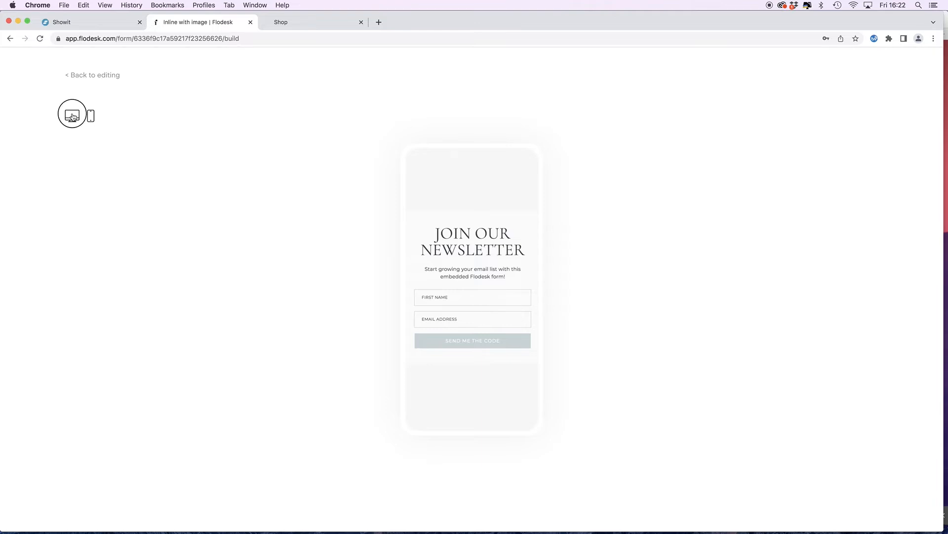
click(477, 196)
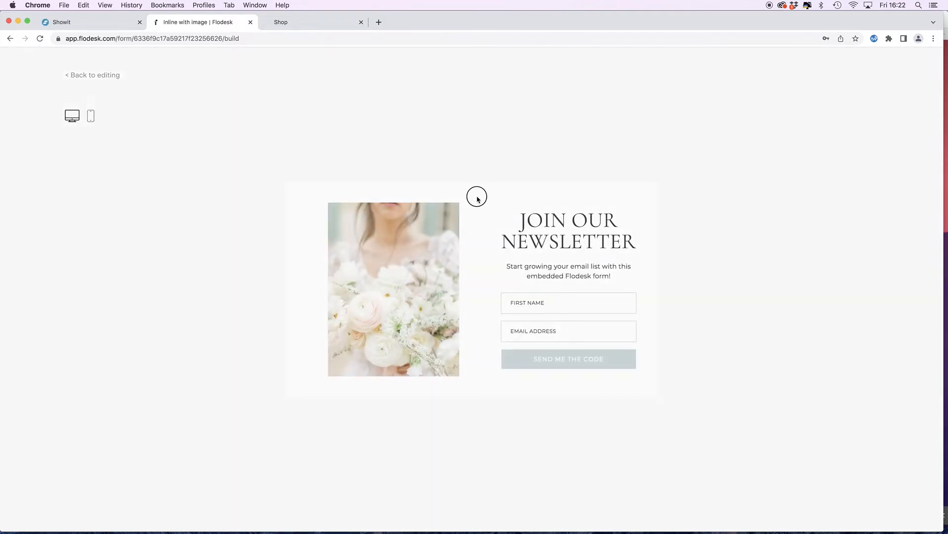
click(88, 76)
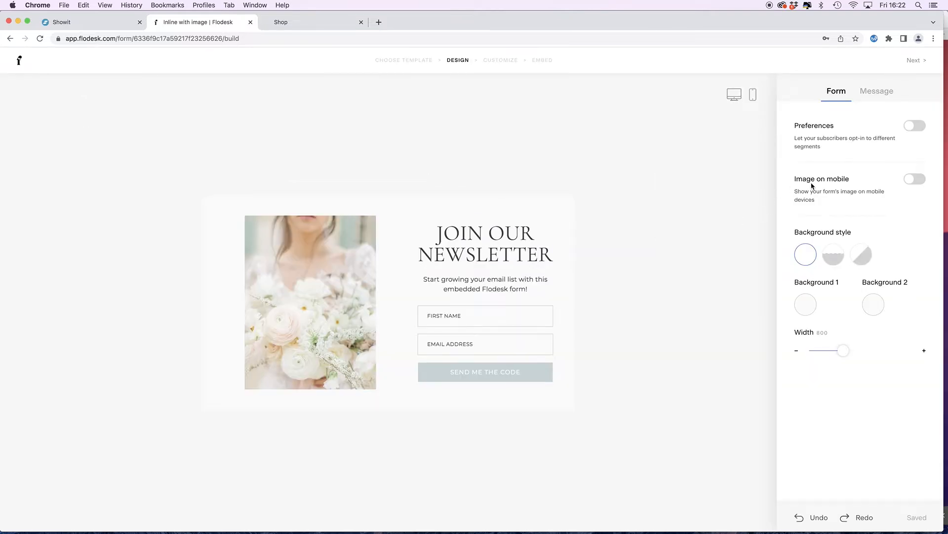
- Enable the form's image on mobile and check it in the mobile preview
click(911, 181)
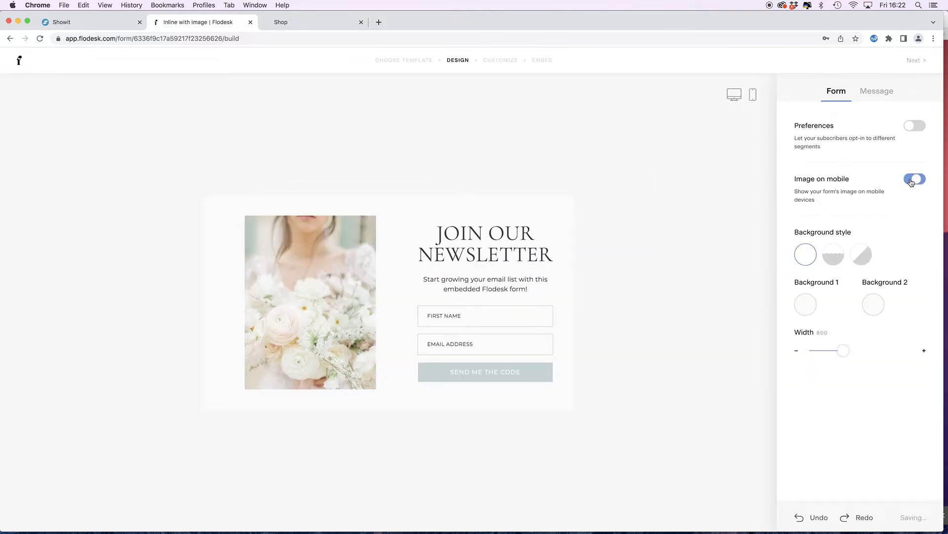
click(753, 95)
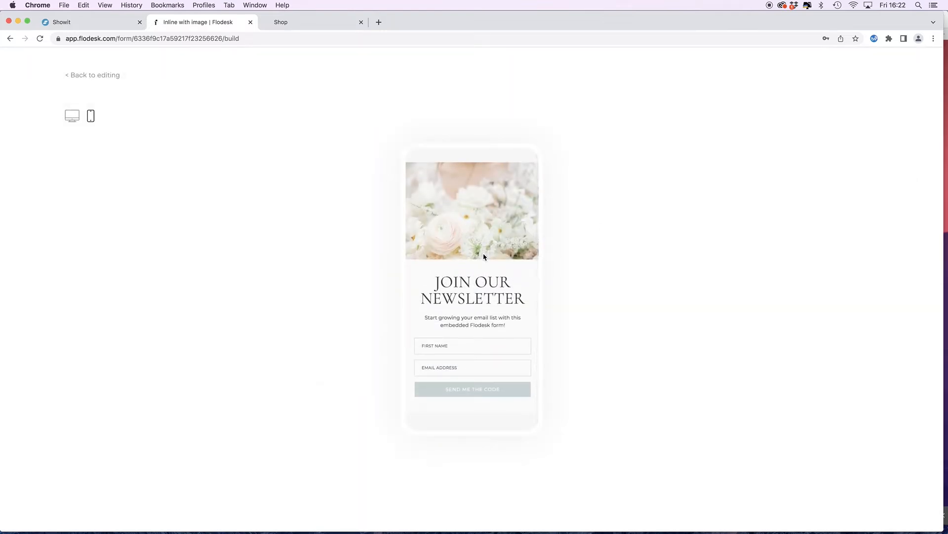
click(85, 77)
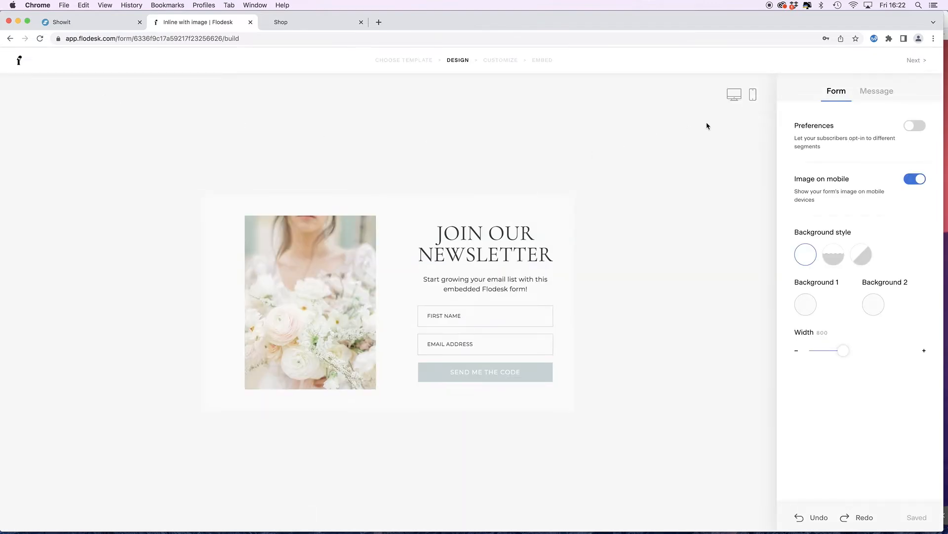
- Choose the Direct success message after trying the Custom option
click(873, 93)
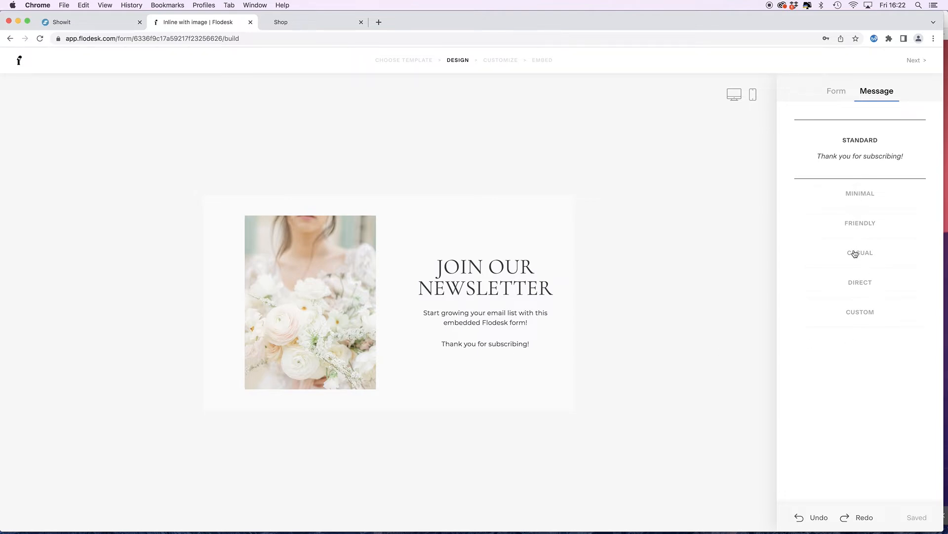
click(861, 284)
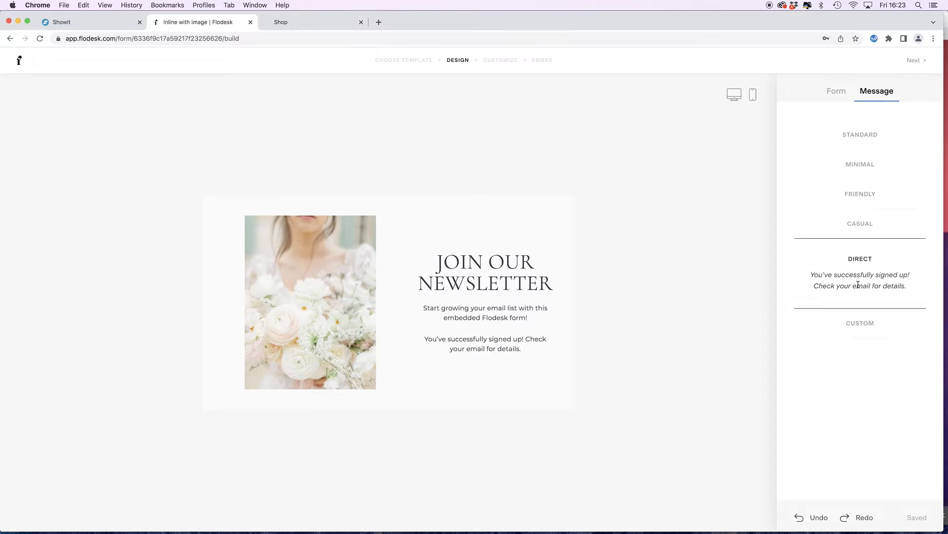
click(861, 323)
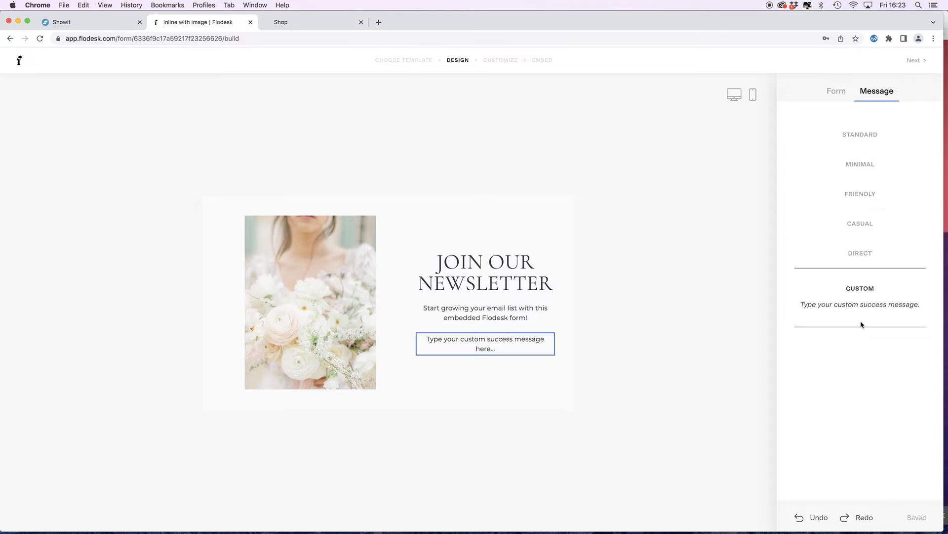
click(862, 253)
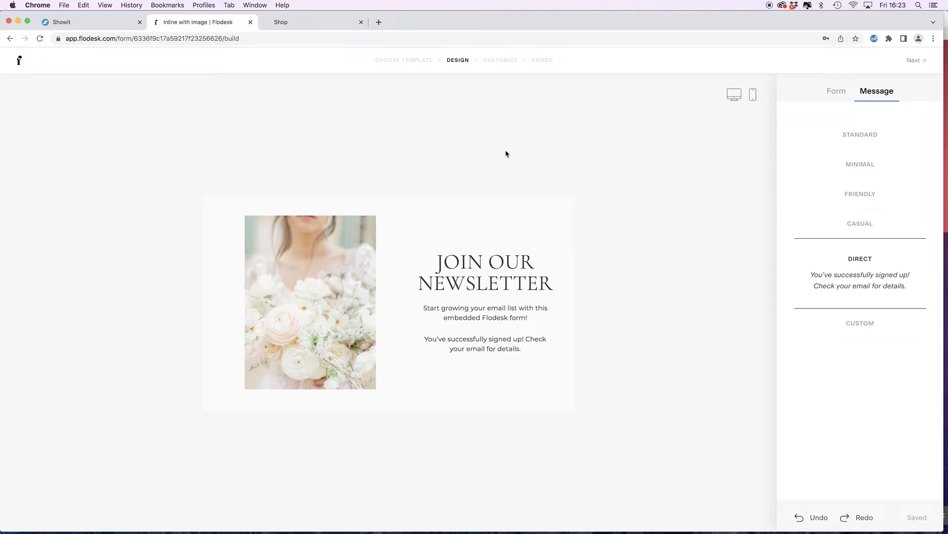
- Return to the form view and proceed from the design stage to the Customize stage
click(838, 98)
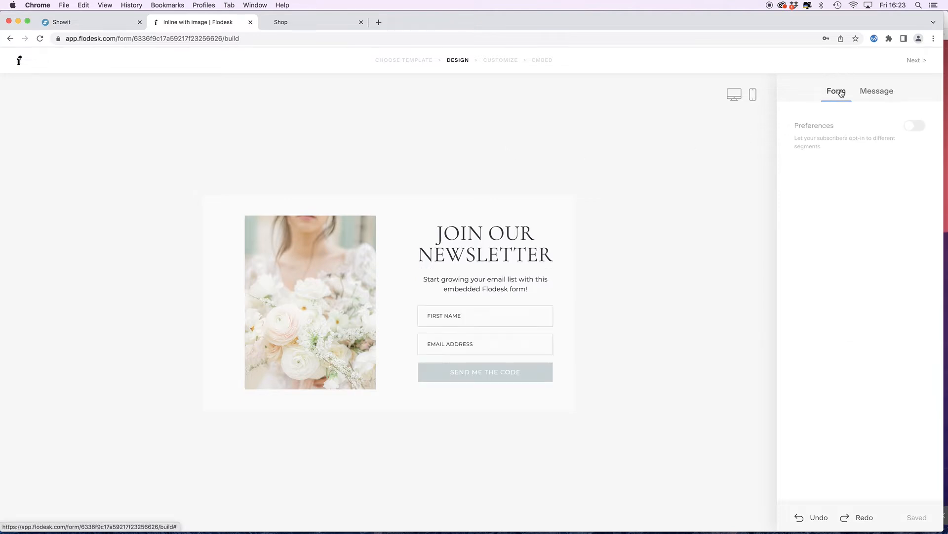
click(913, 60)
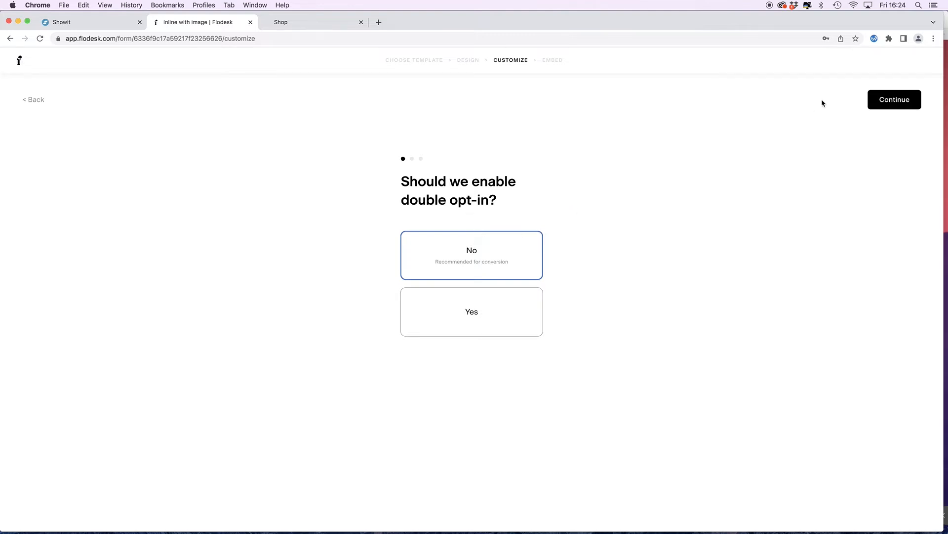
- Finish the Customize stage with double opt-in set to No, Notify me, and Display success message, continuing to Embed
click(901, 102)
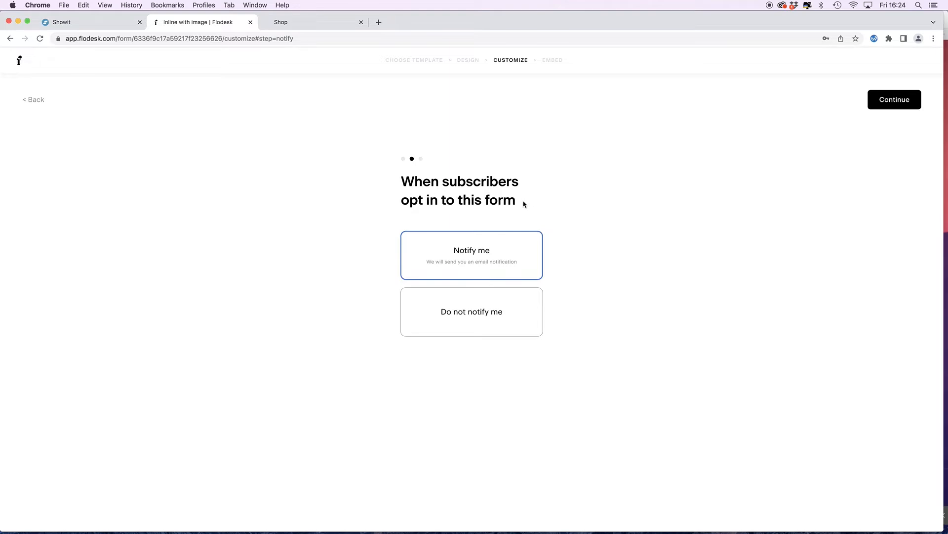
click(892, 102)
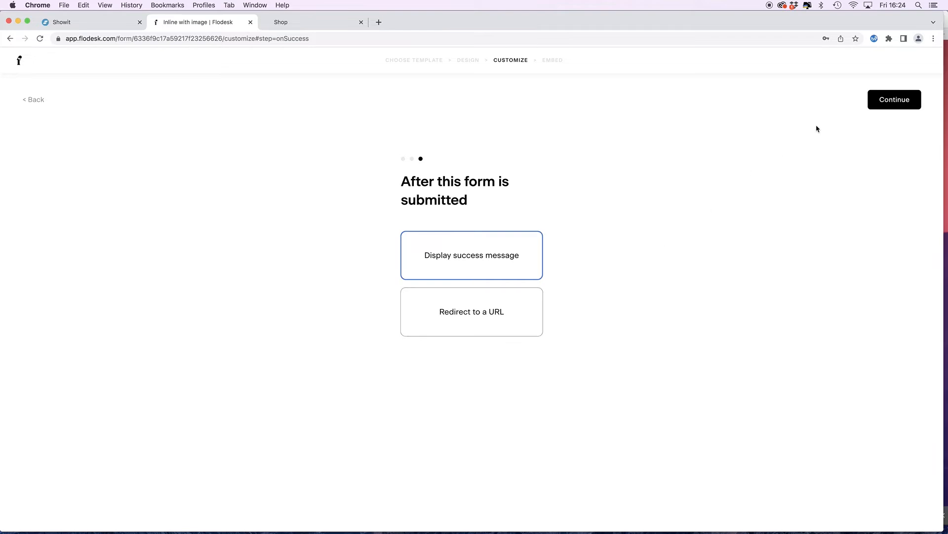
click(890, 98)
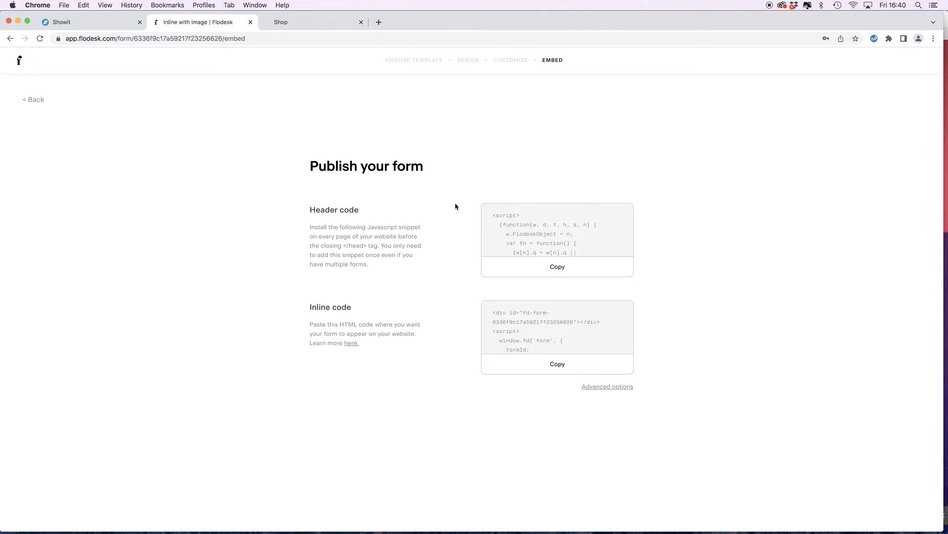
- Copy Flodesk's header code, switch to Showit, and save it in the Coming Soon page's Custom Head HTML
click(555, 266)
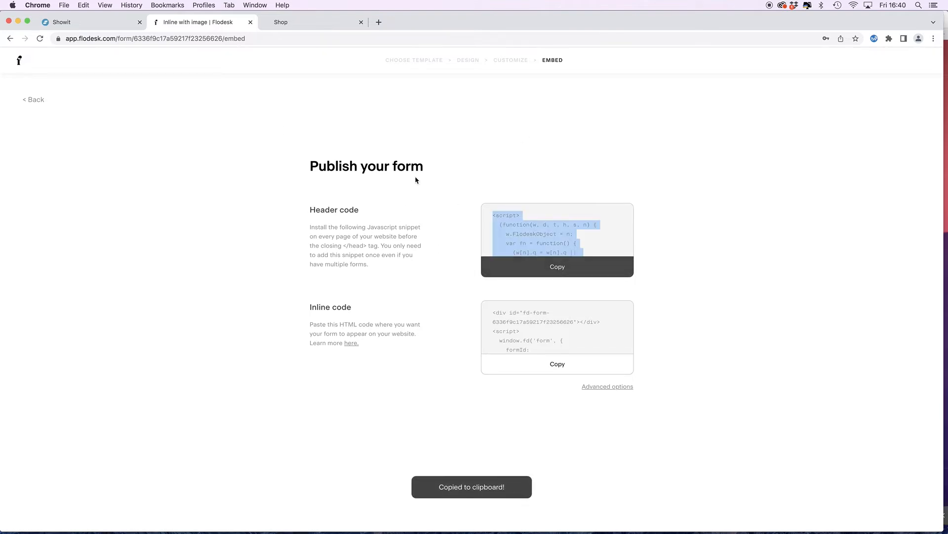
click(90, 25)
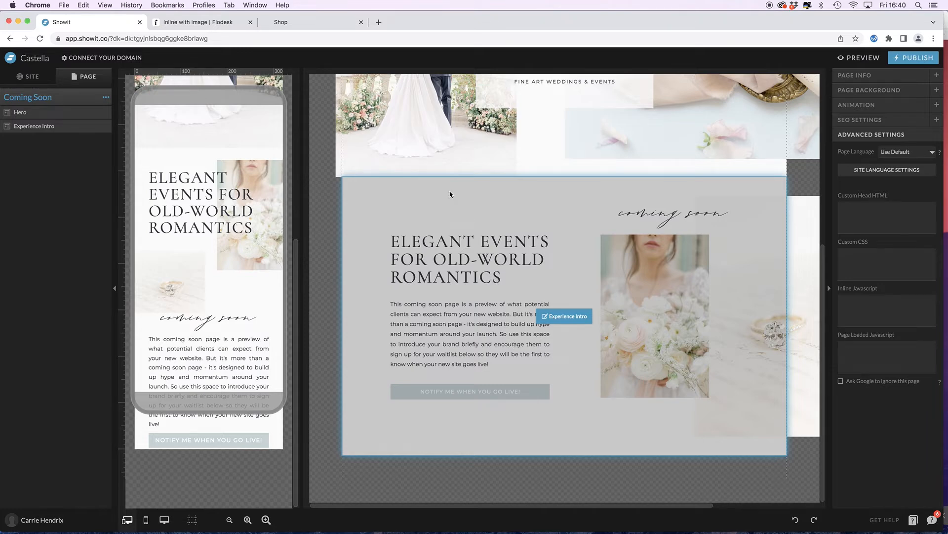
click(21, 112)
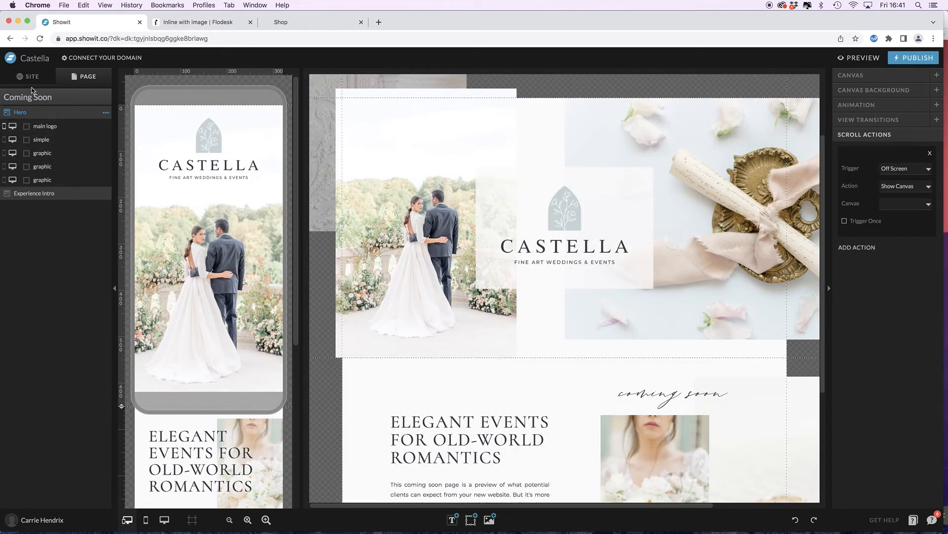
click(27, 97)
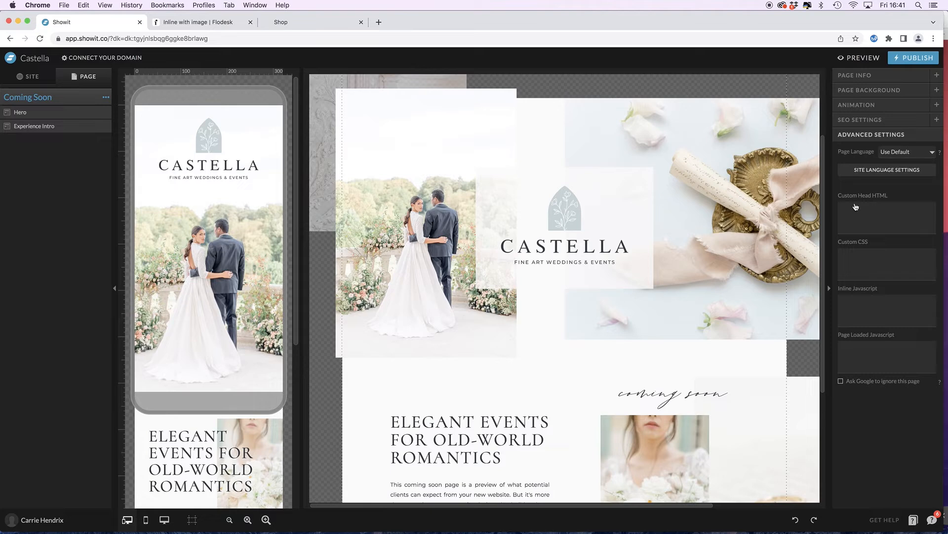
click(874, 215)
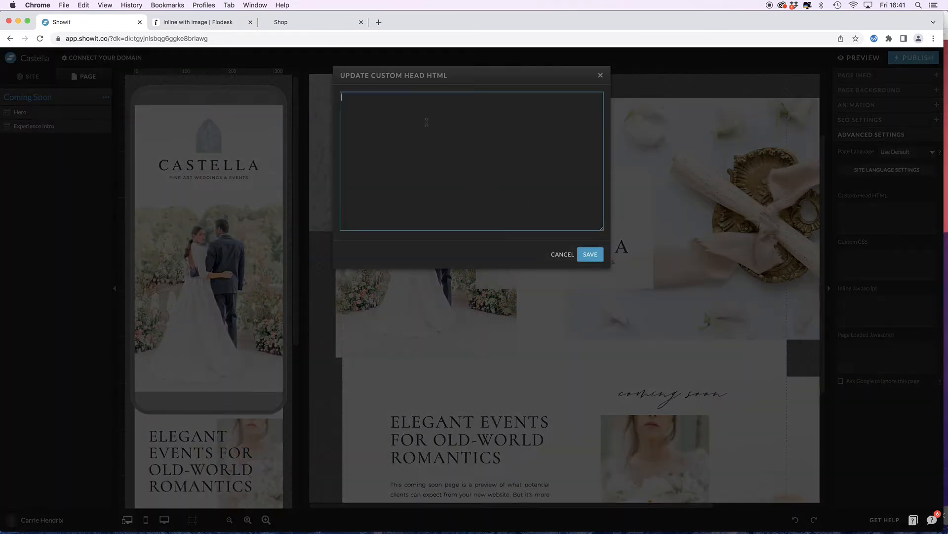
key(super+v)
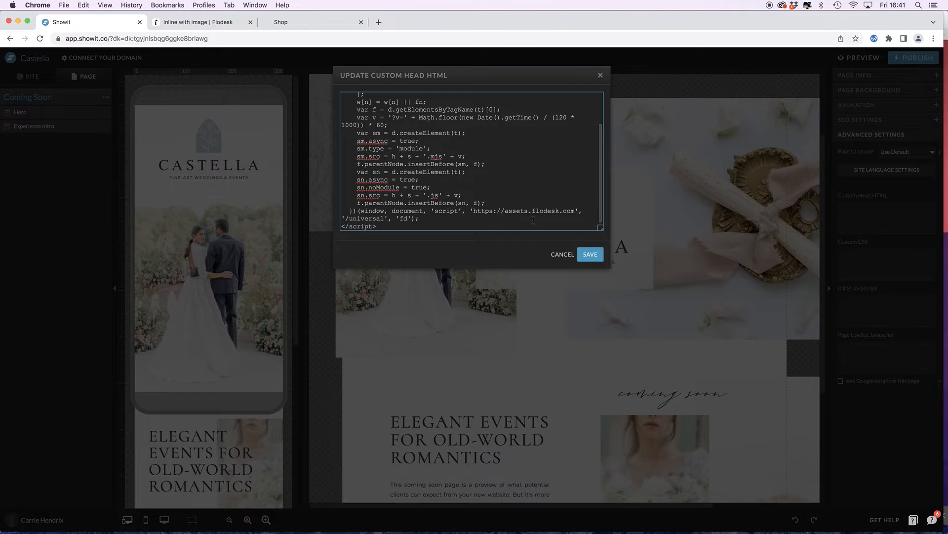
click(593, 254)
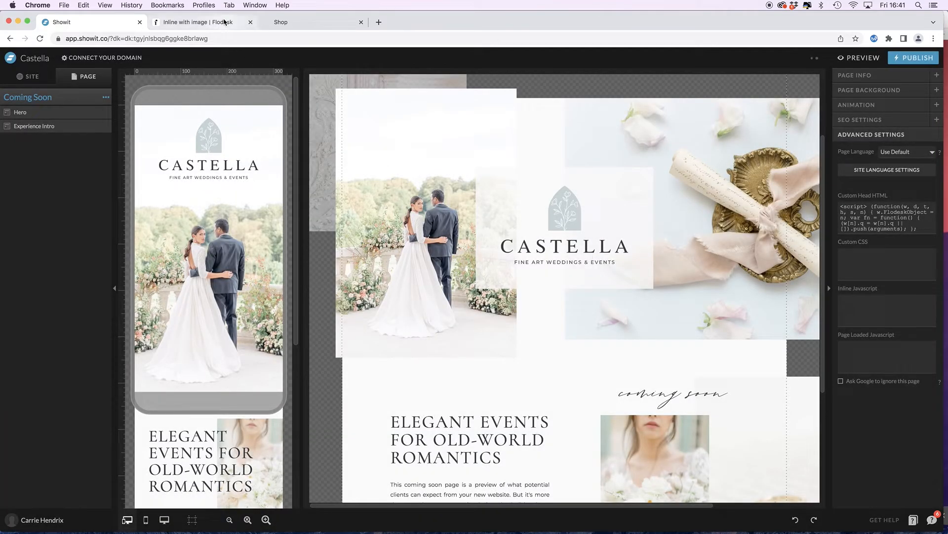
- Copy the form's inline code from Flodesk and return to Showit
click(225, 21)
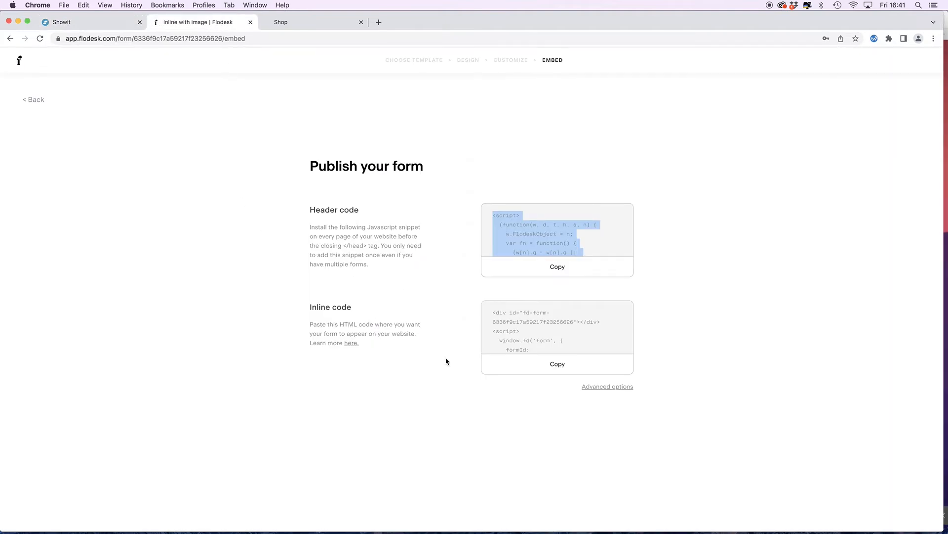
click(547, 366)
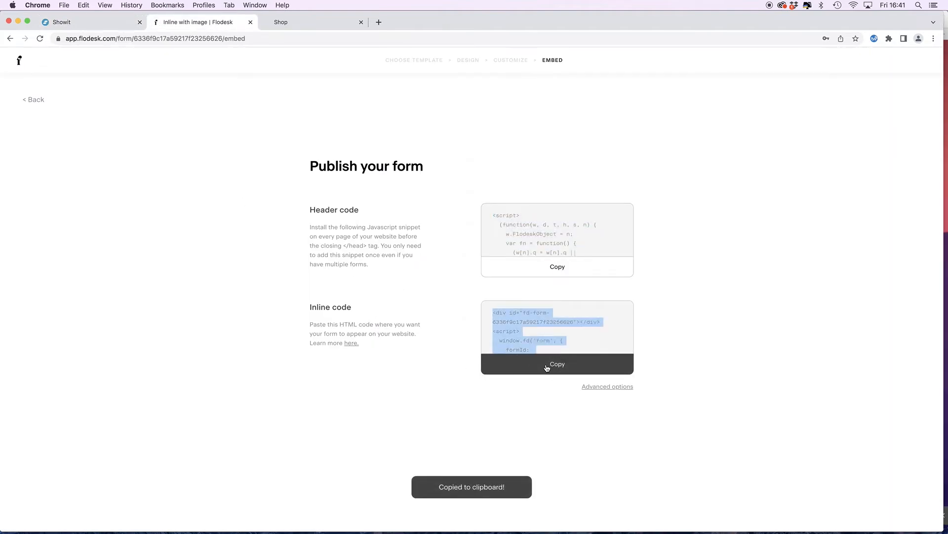
click(88, 22)
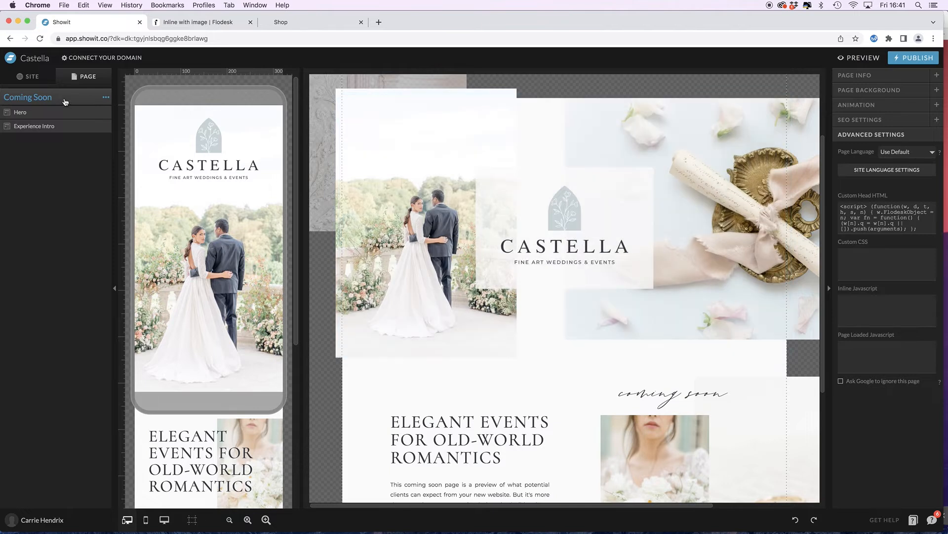
- Add a blank canvas to the Coming Soon page and rename it "Opt In"
click(106, 98)
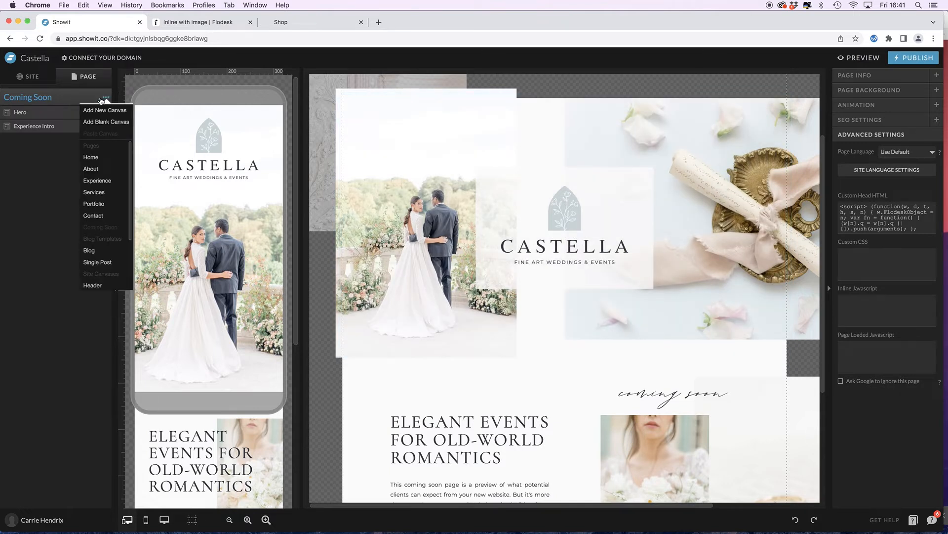
click(91, 122)
click(34, 141)
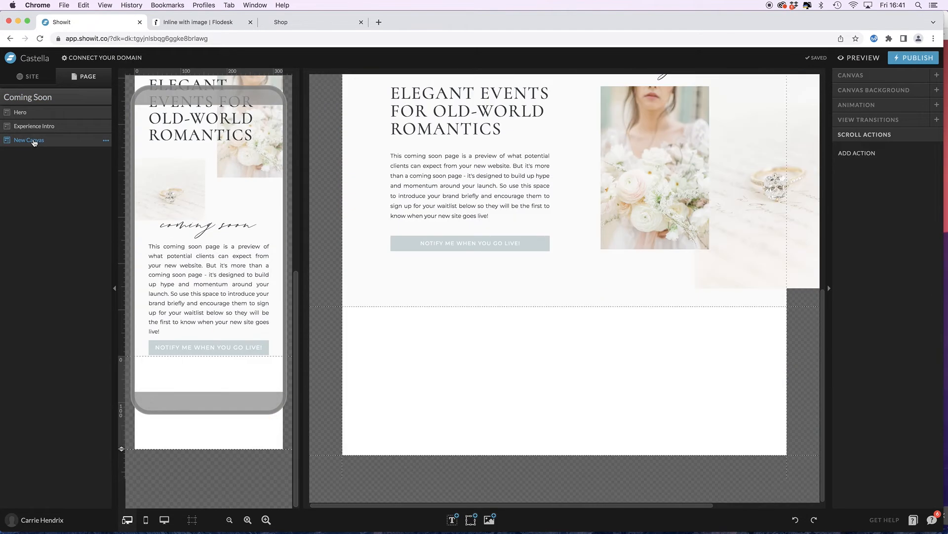
double_click(34, 141)
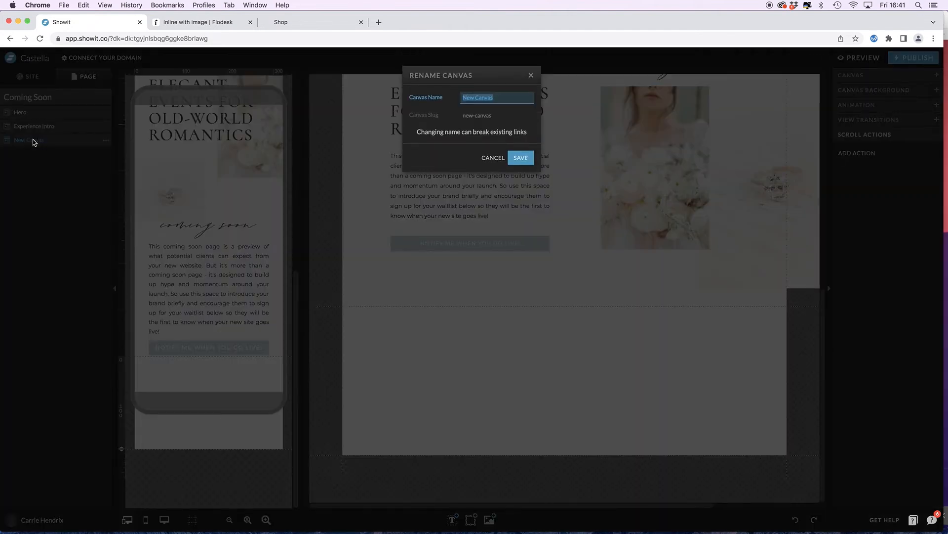
text(Opt In)
click(520, 157)
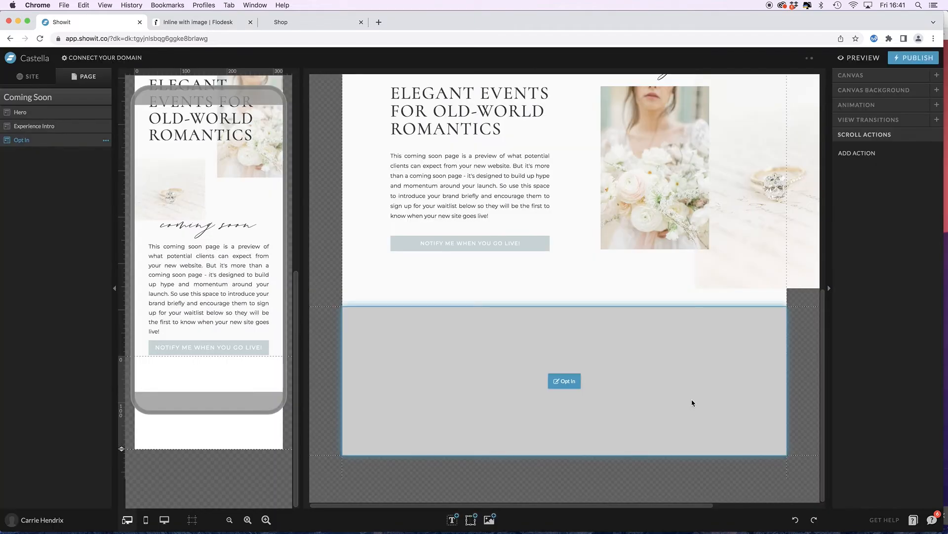
- Set the Opt In canvas's desktop height to 800 px and its canvas type to Window Height
click(883, 78)
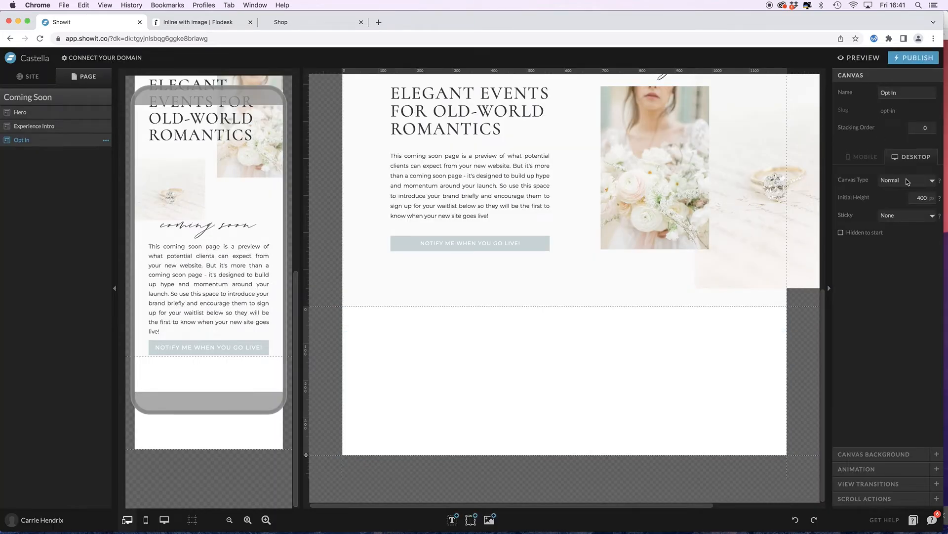
click(913, 195)
text(800)
key(Return)
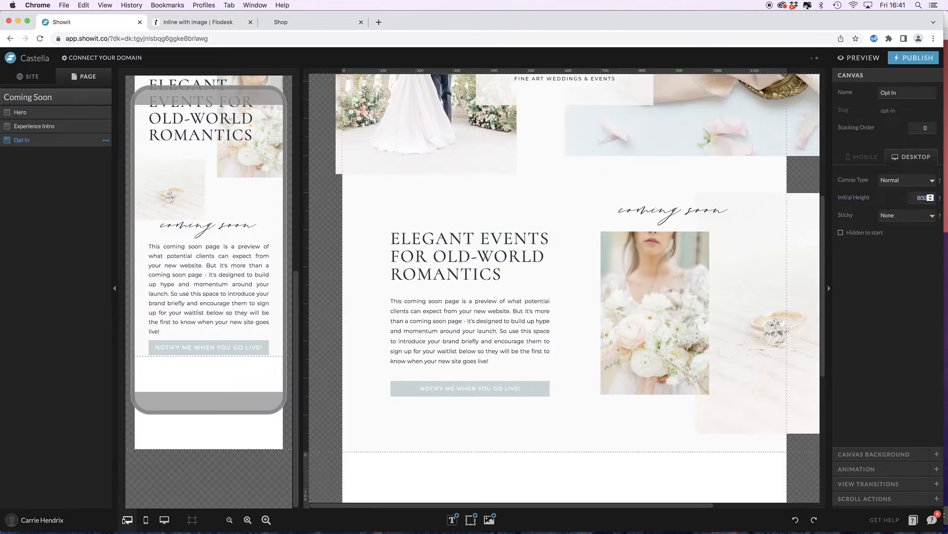
click(908, 184)
click(894, 188)
- Set the Opt In canvas's stacking order to 5, hide it to start, and make it sticky to Top on desktop
click(929, 126)
click(929, 126)
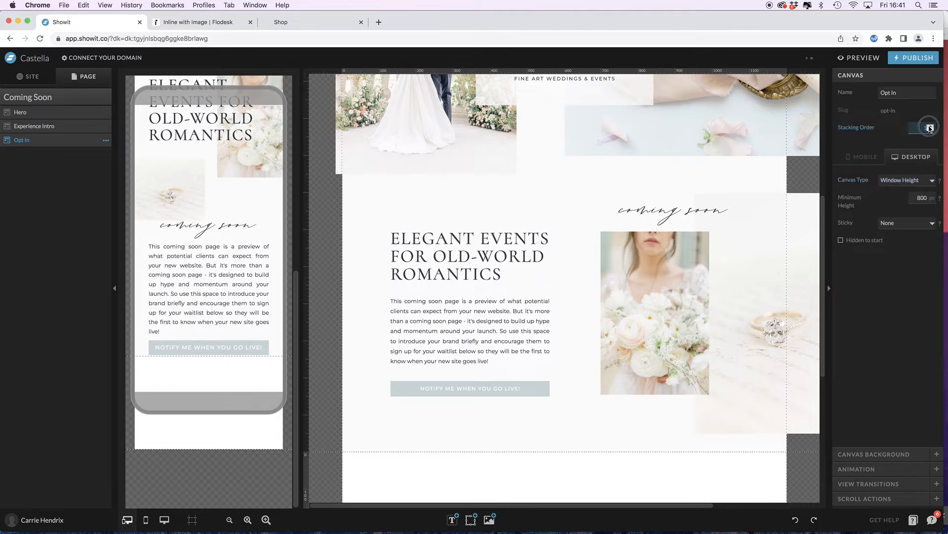
click(929, 127)
click(841, 240)
click(897, 223)
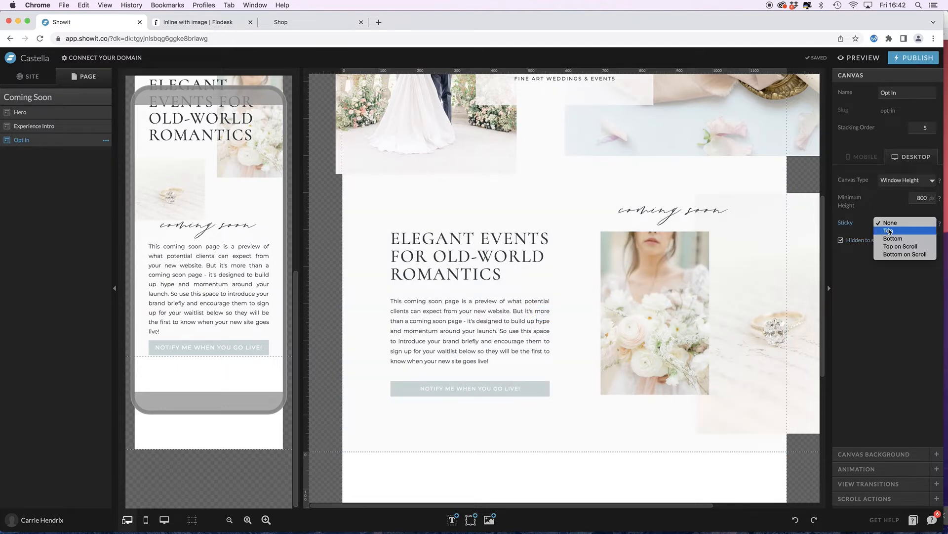
click(889, 231)
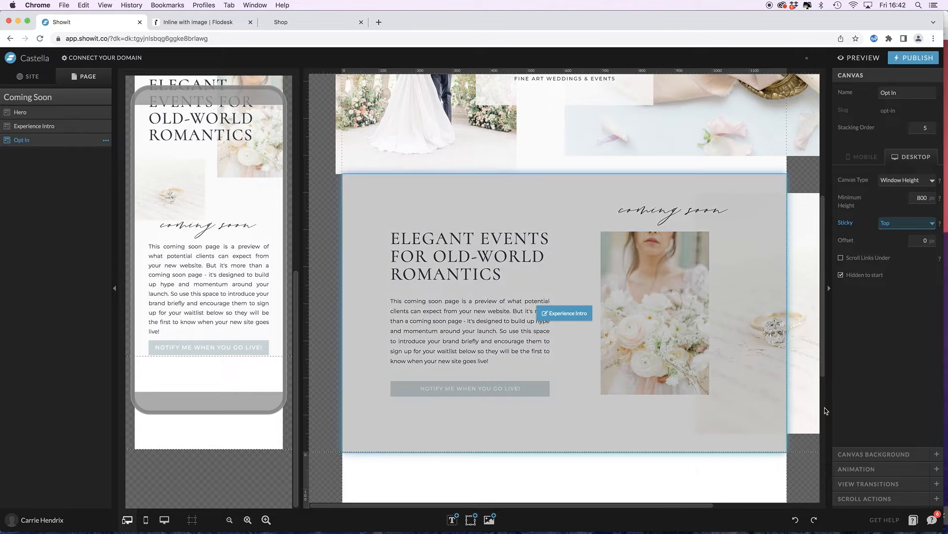
- Change the Opt In canvas's desktop background to the off-white palette color 7
click(870, 455)
click(892, 150)
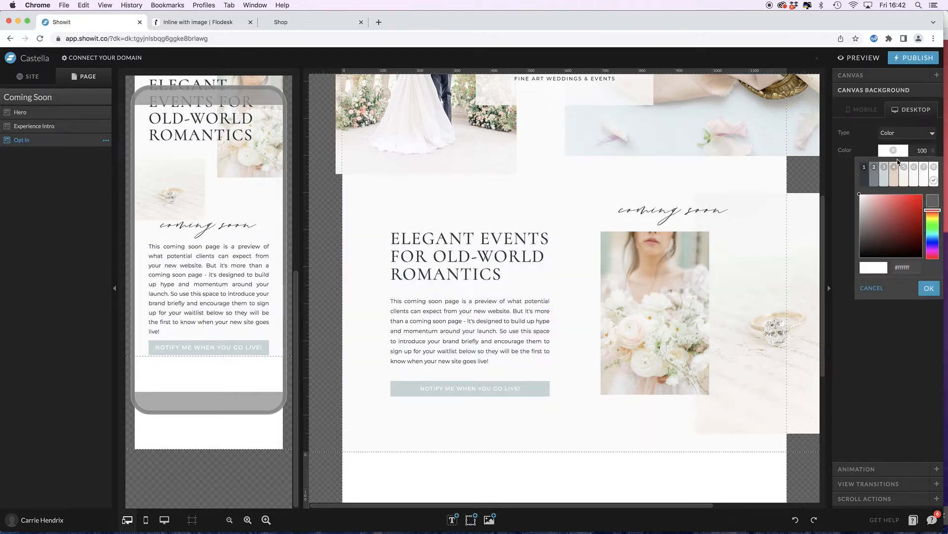
click(923, 172)
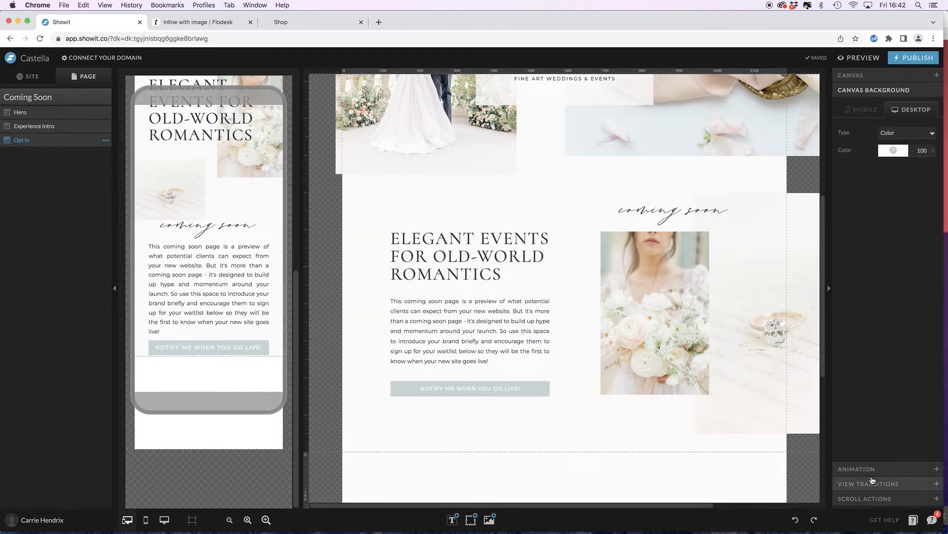
- Add an Embed Code element to the Opt In canvas and enlarge it on desktop to about 1161 by 766 px
scroll(642, 379, down, 5)
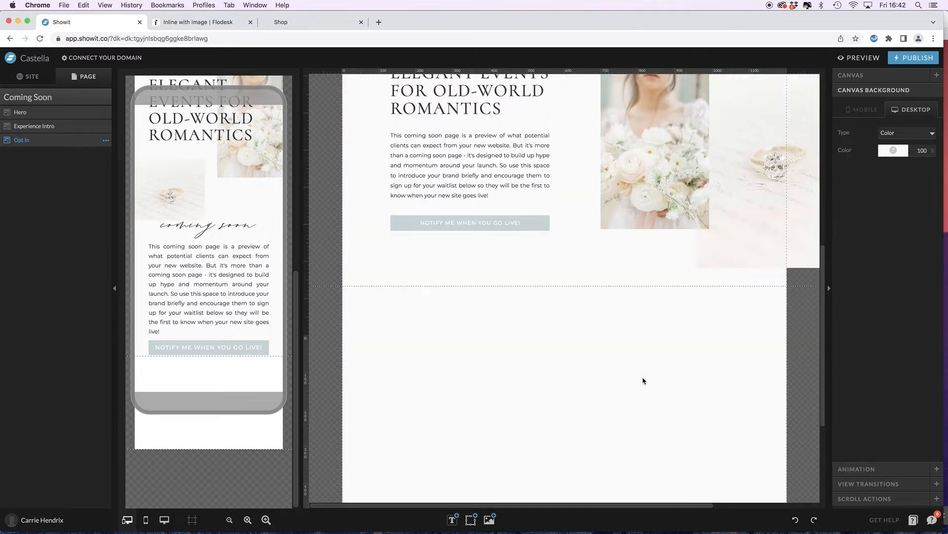
click(471, 519)
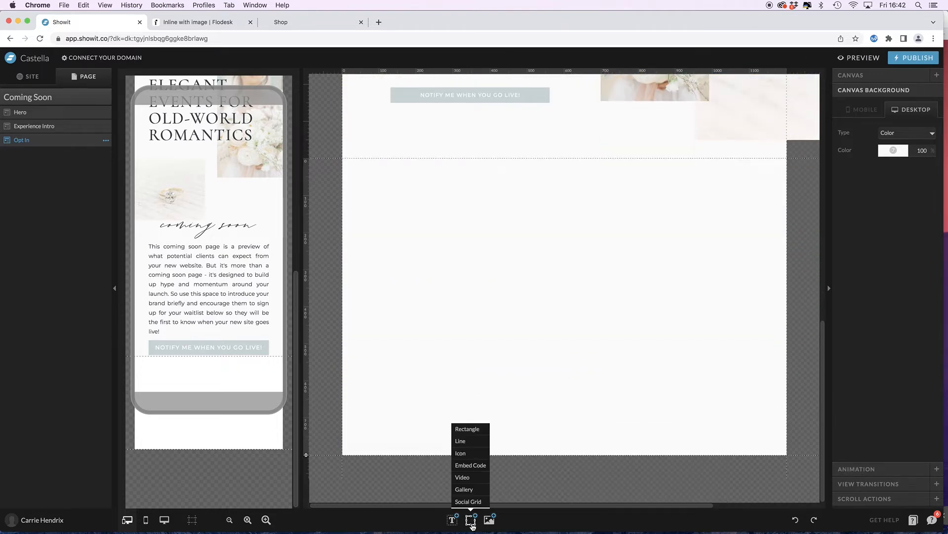
click(471, 464)
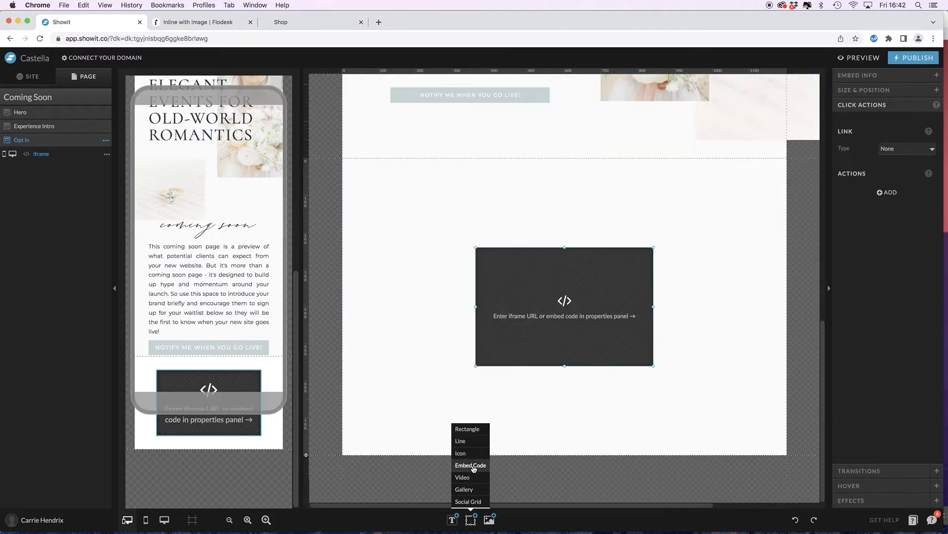
drag(476, 248, 352, 166)
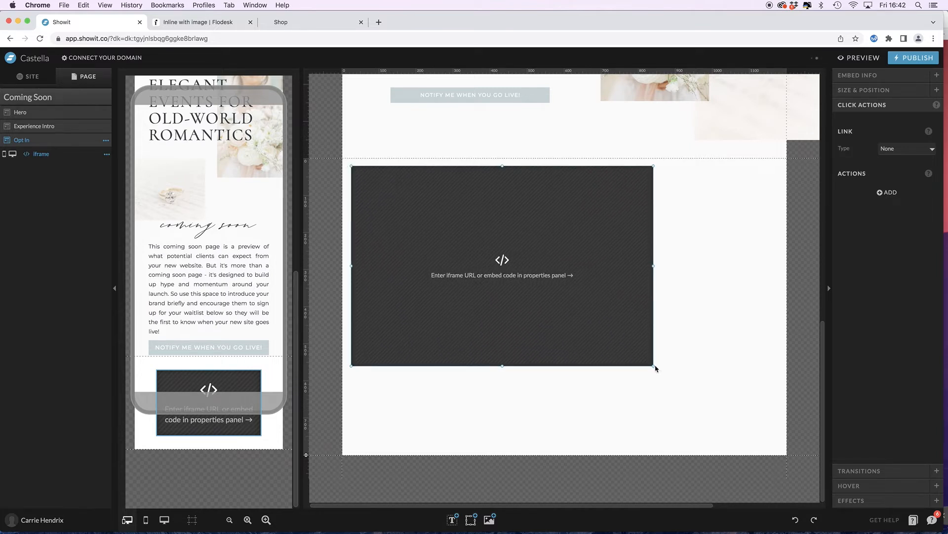
drag(655, 366, 781, 449)
- Center the embed element horizontally and vertically on the desktop Opt In canvas
click(884, 90)
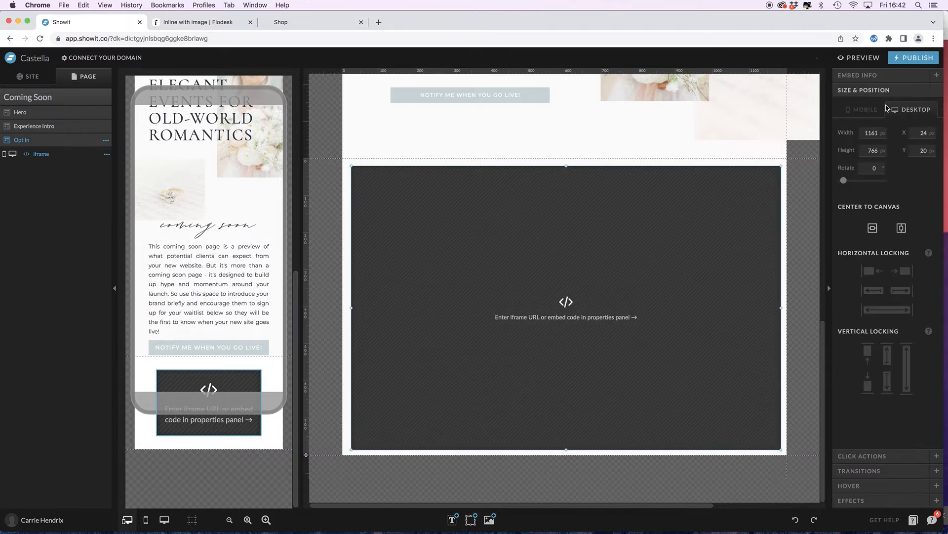
click(876, 228)
click(902, 228)
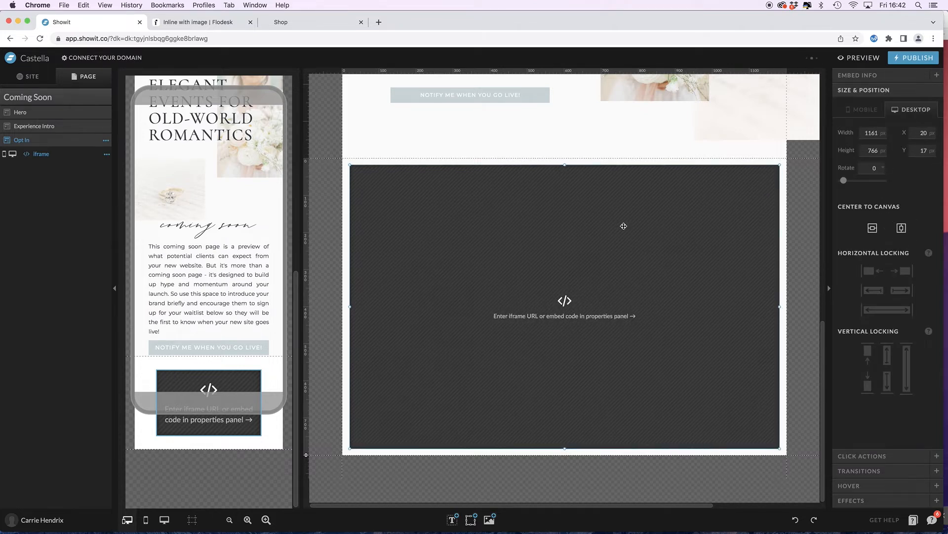
- Paste the copied Flodesk inline form code into the embed element and save it
double_click(572, 238)
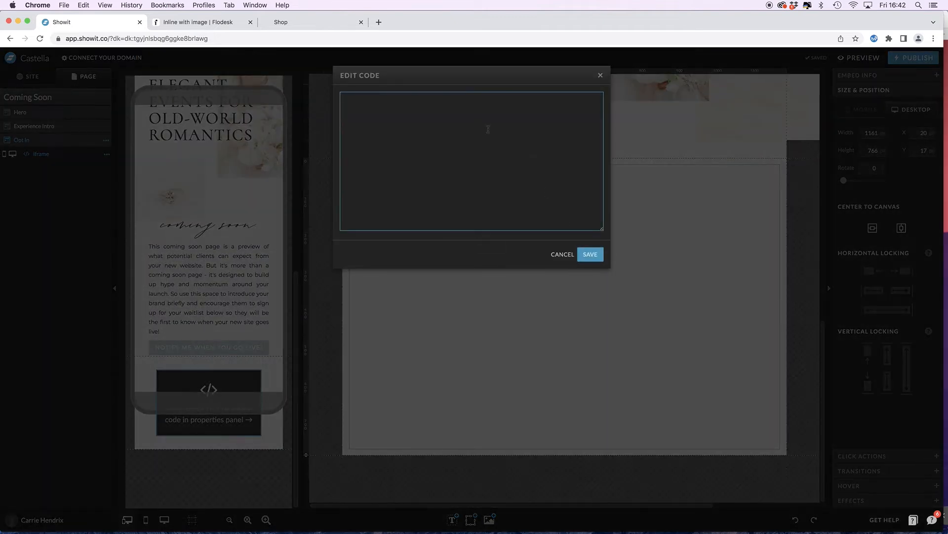
key(super+v)
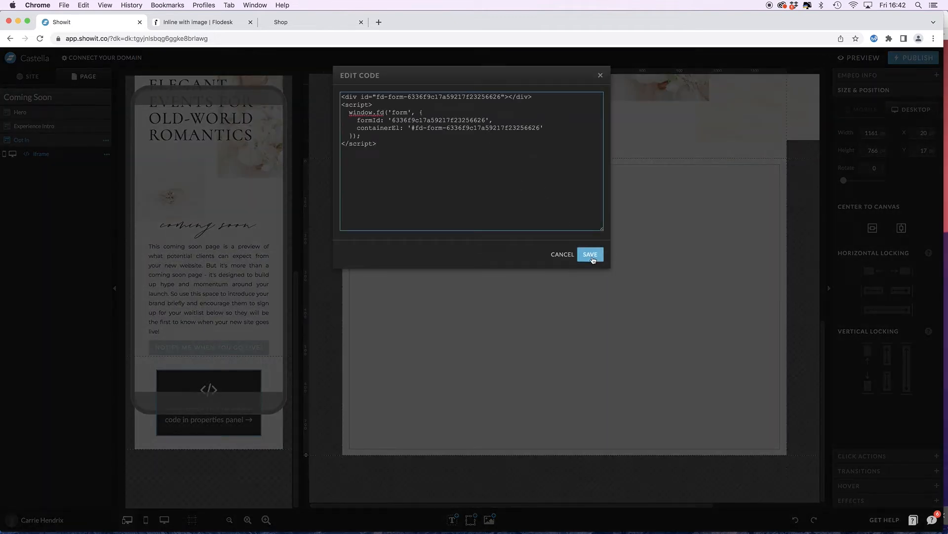
click(592, 257)
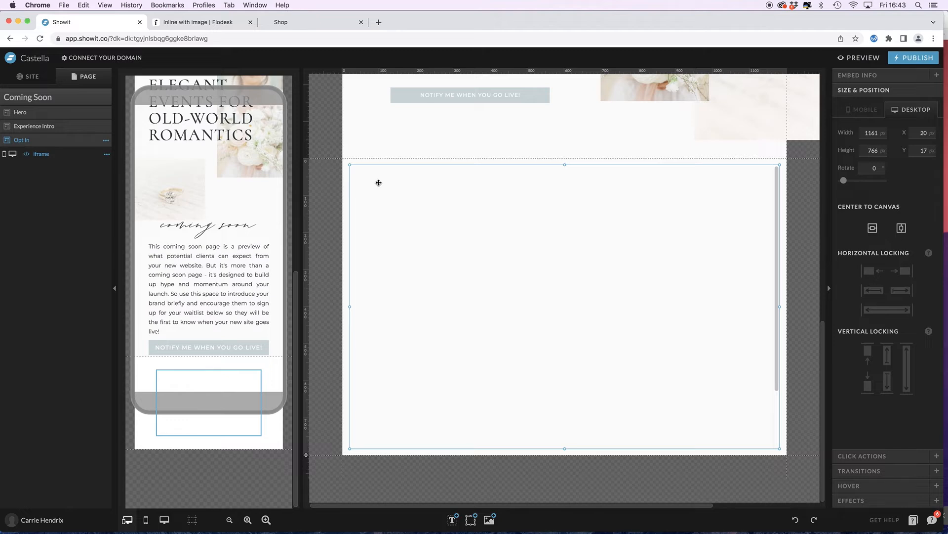
- Extend the mobile Experience Intro canvas downward and move its notify button and background lower, leaving space around them
mouse_move(233, 253)
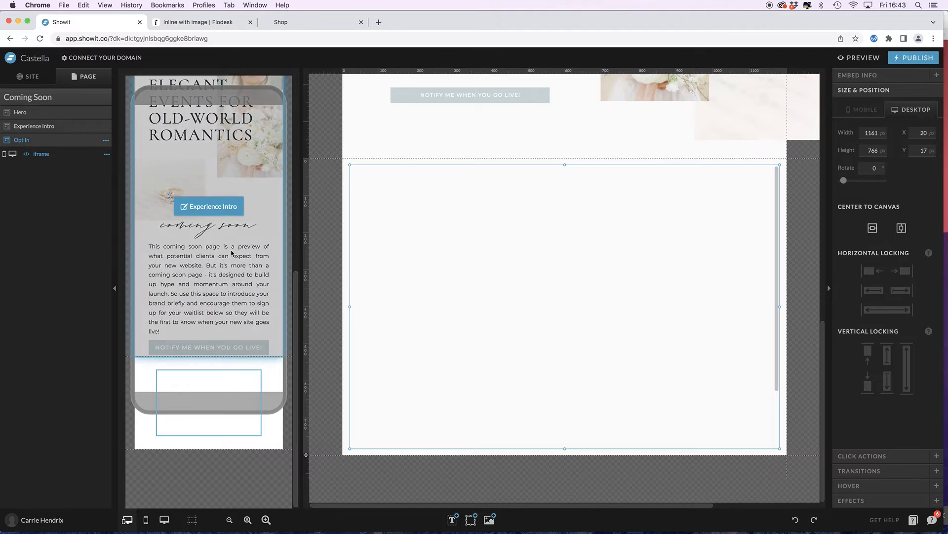
click(271, 334)
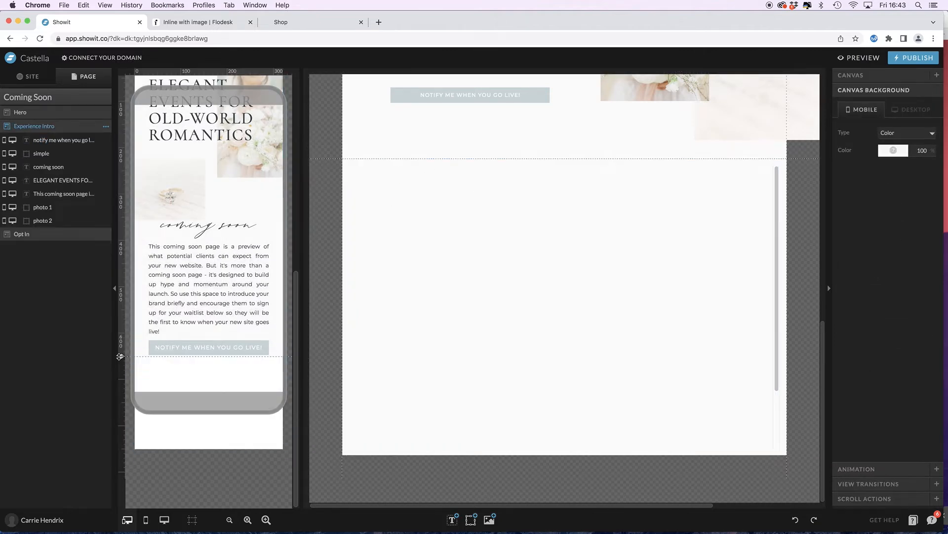
drag(120, 356, 121, 377)
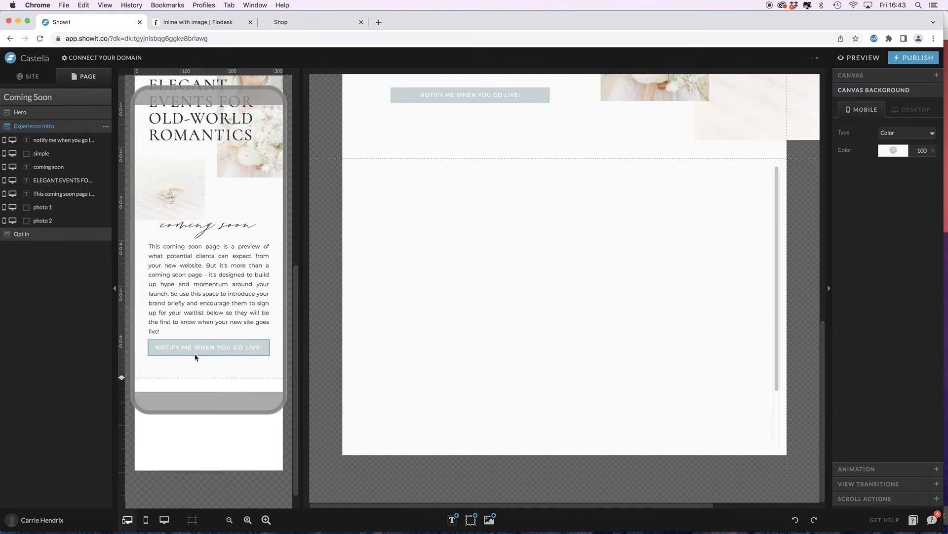
drag(212, 346, 213, 357)
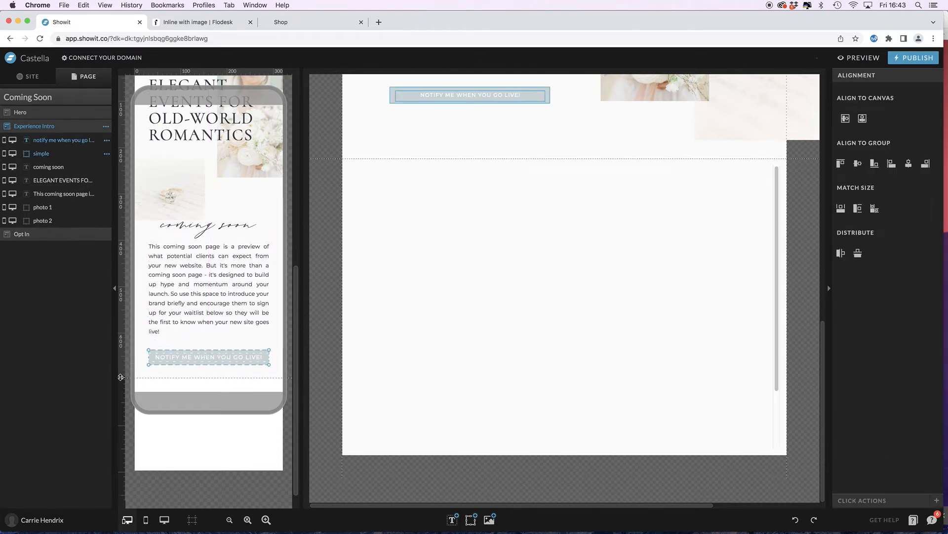
drag(121, 377, 121, 387)
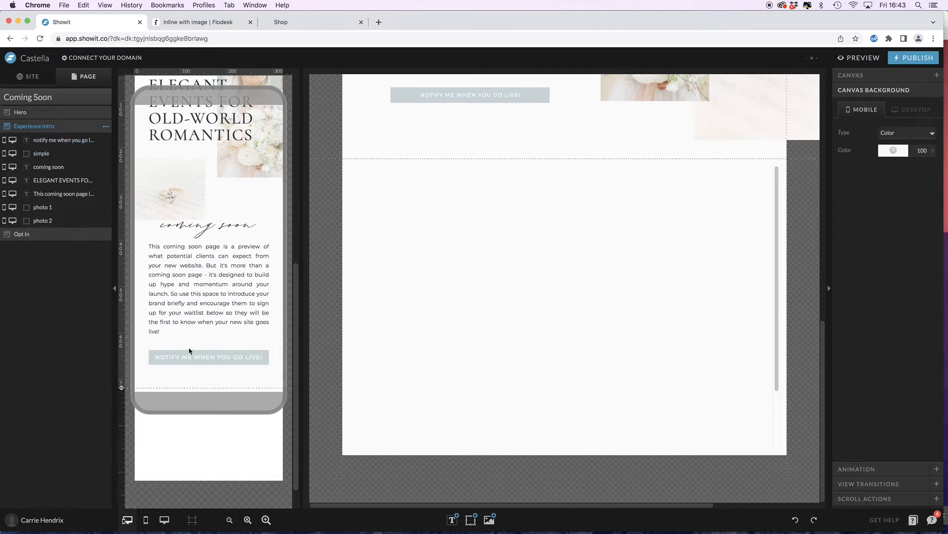
- Set the Opt In canvas's mobile initial height to 600 px
scroll(189, 351, down, 2)
click(180, 371)
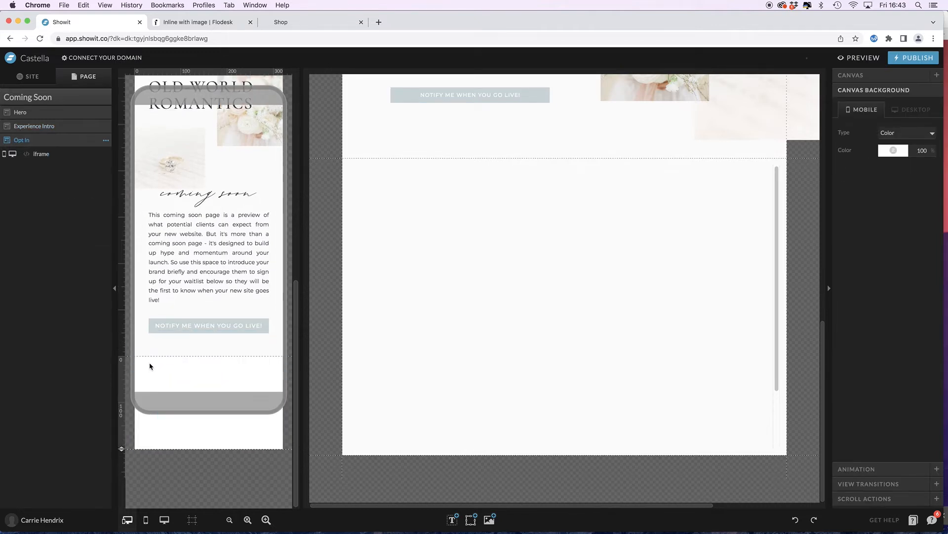
click(878, 77)
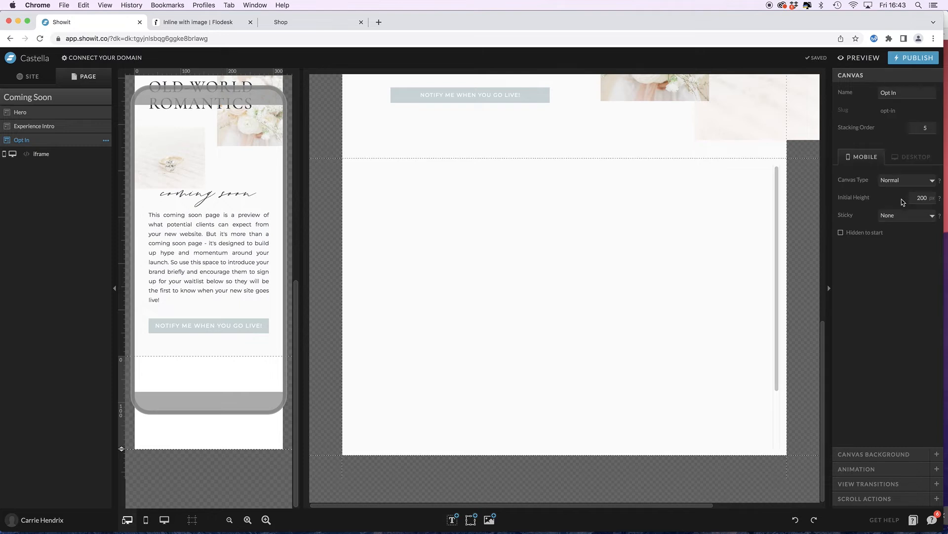
click(913, 197)
text(6)
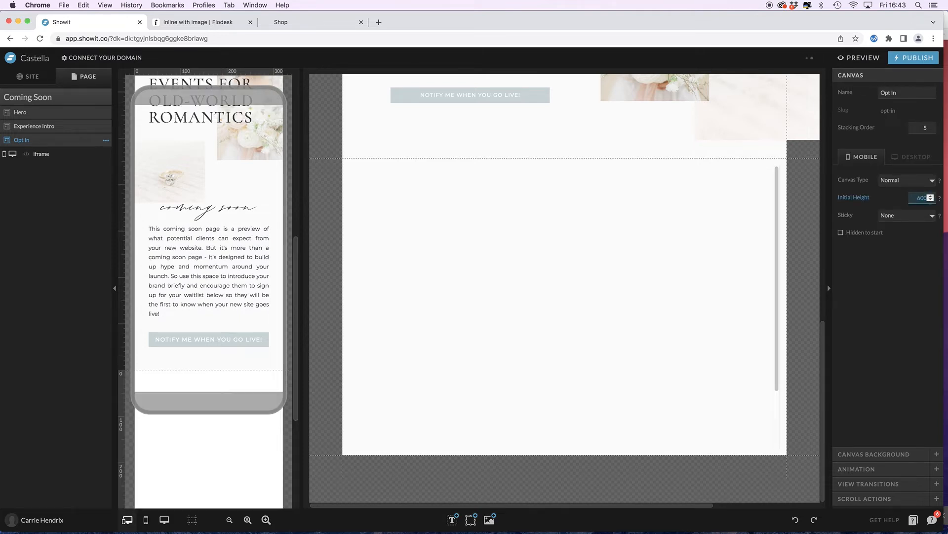
text(00)
key(Return)
- Move the embed element to X 0, Y 0 on the mobile Opt In canvas and enlarge it to about 309 by 588 px
scroll(248, 279, down, 5)
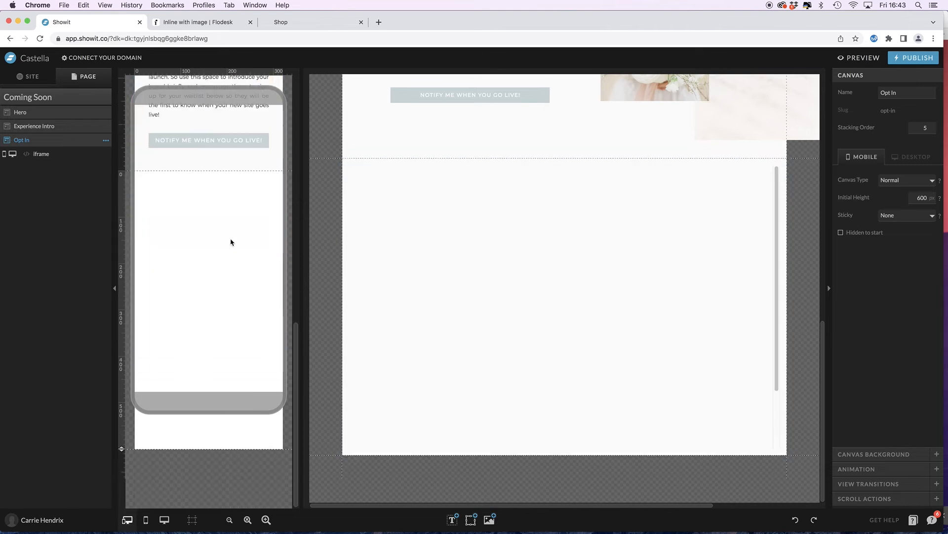
click(191, 207)
drag(191, 208, 166, 194)
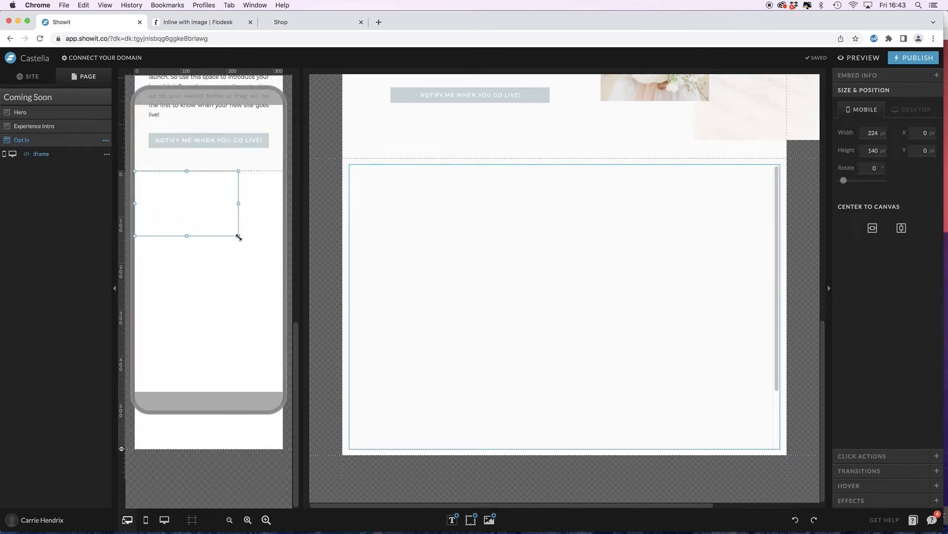
drag(238, 236, 277, 442)
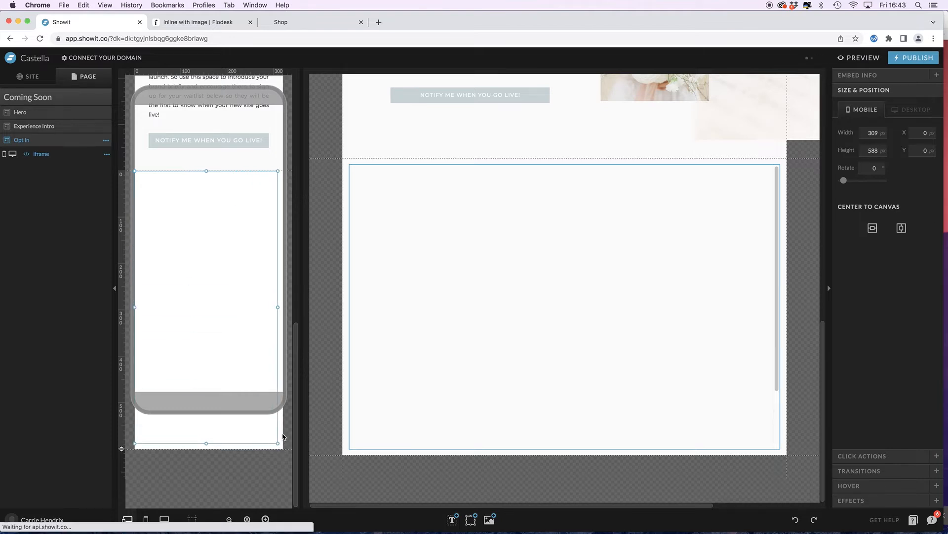
- Change the Opt In canvas's mobile background to the off-white palette color
click(347, 394)
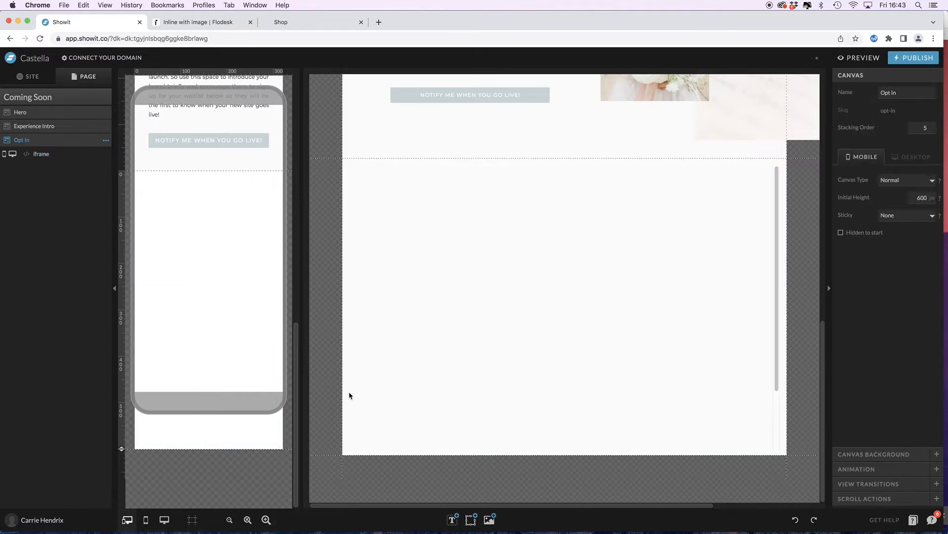
click(887, 452)
click(893, 151)
click(927, 176)
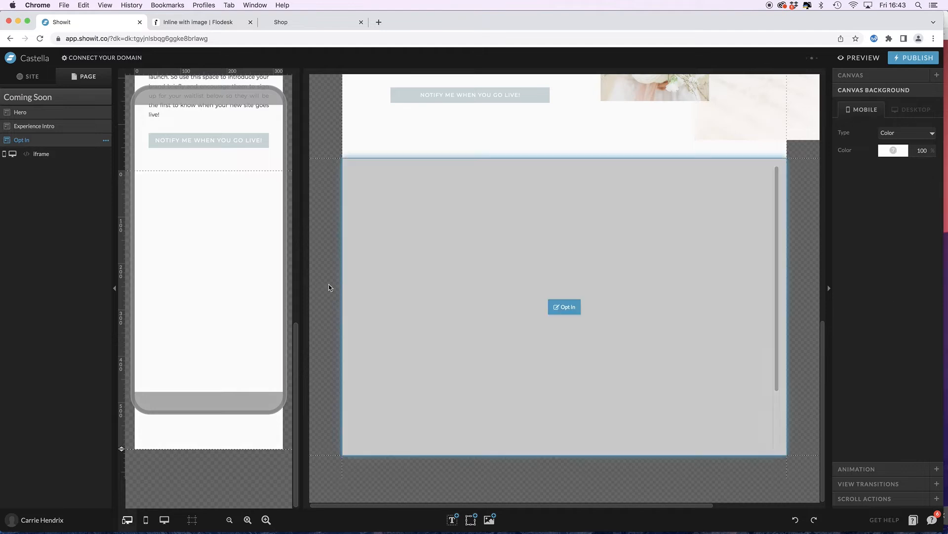
- Enlarge the mobile embed element to 320 by 600 px and save its custom code again
click(233, 314)
drag(278, 444, 283, 449)
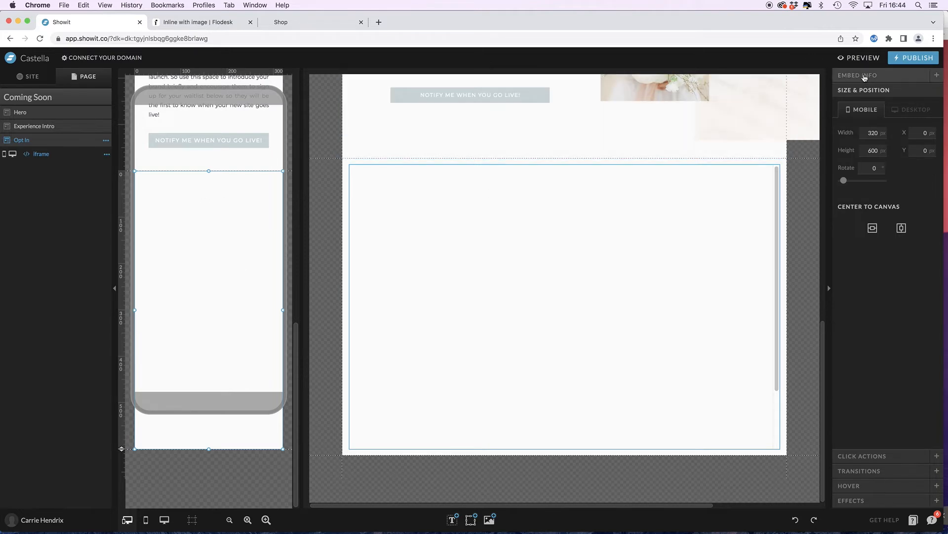
click(866, 77)
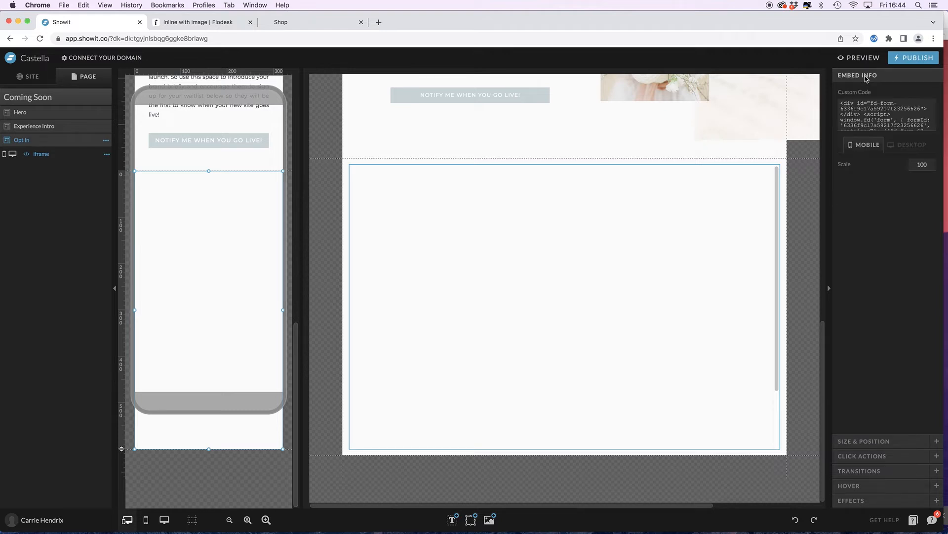
click(887, 112)
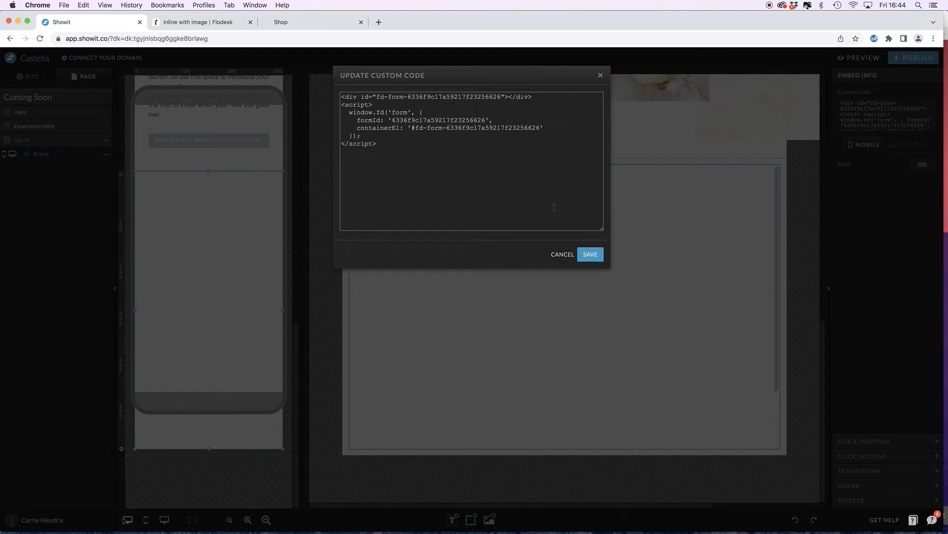
click(590, 254)
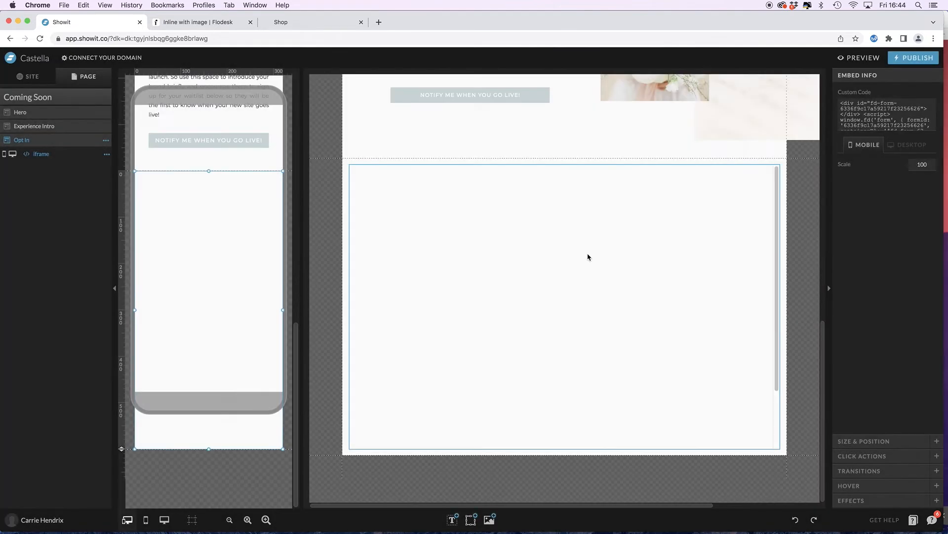
- Remove the Show Canvas action from the desktop "Notify me when you go live!" text and set its link type to None
click(360, 166)
scroll(445, 203, up, 3)
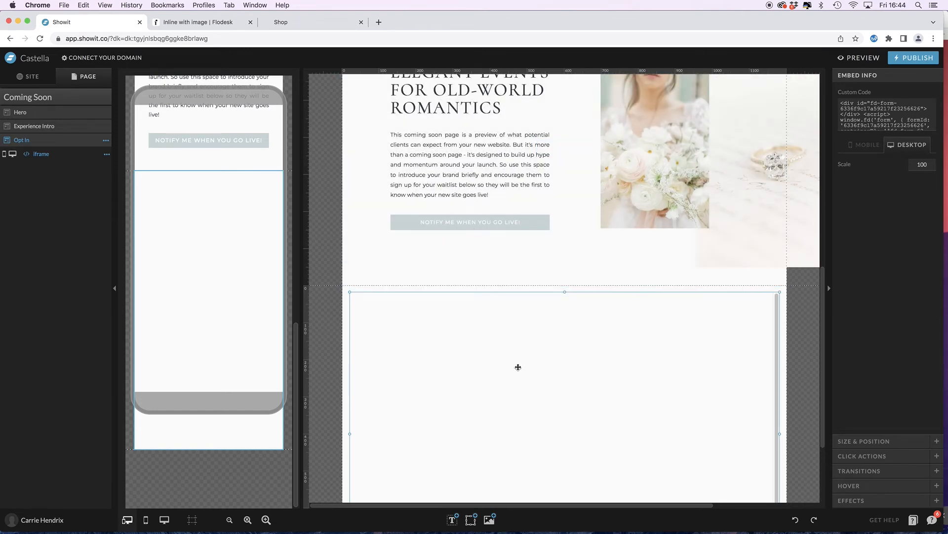
click(457, 218)
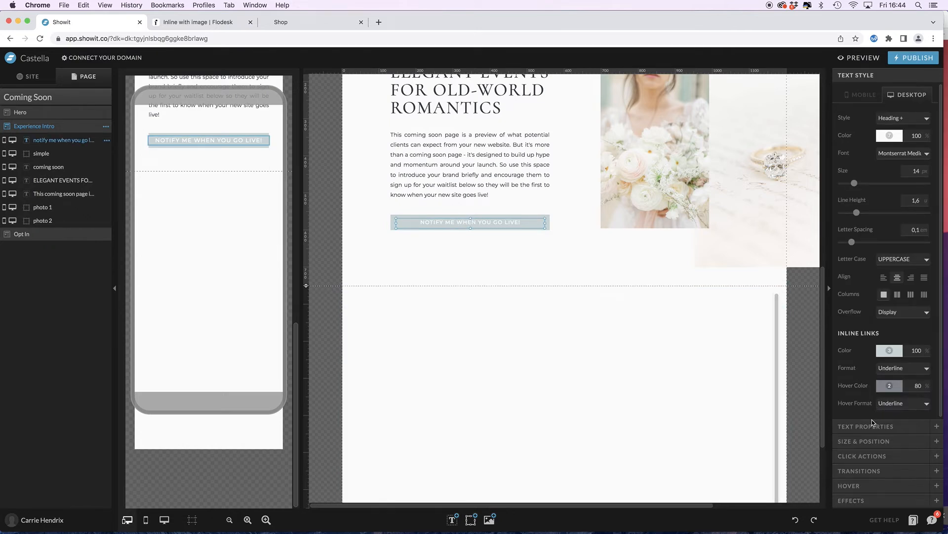
click(868, 456)
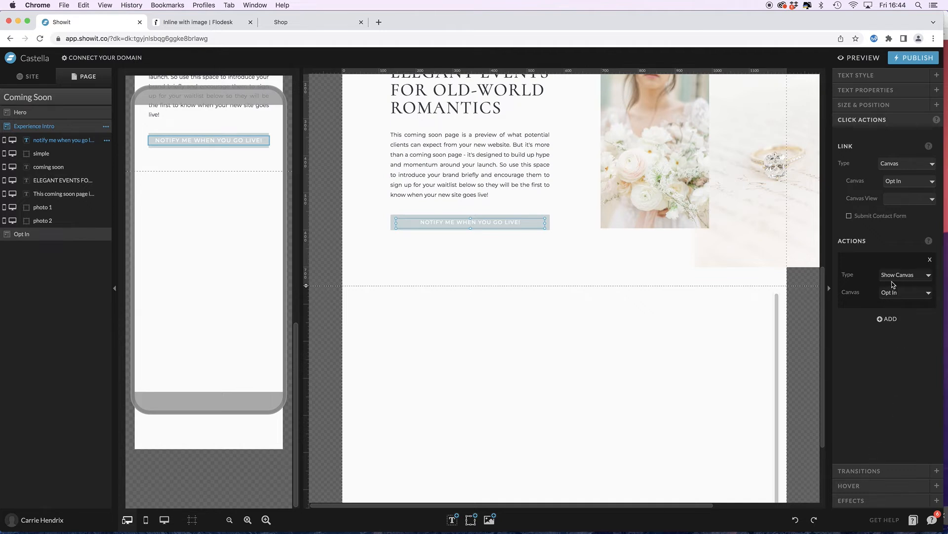
click(931, 260)
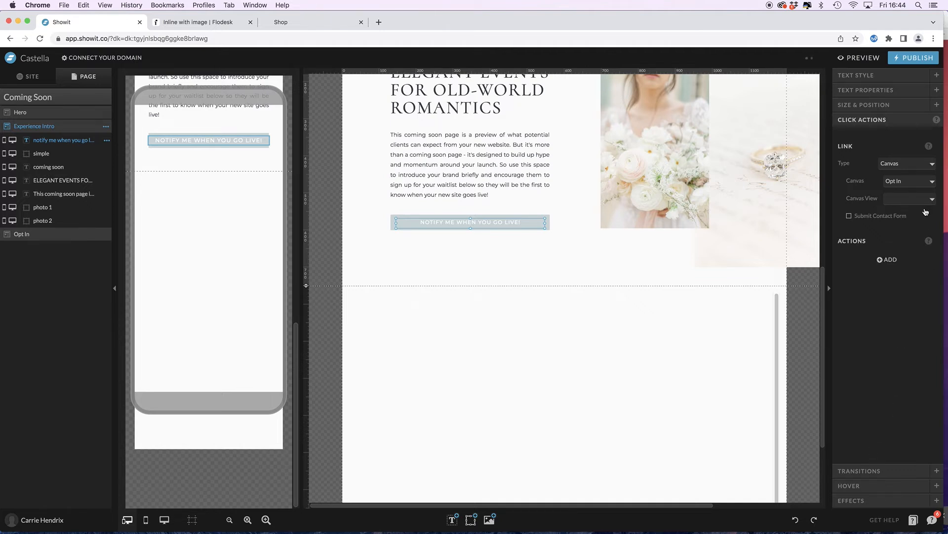
click(928, 162)
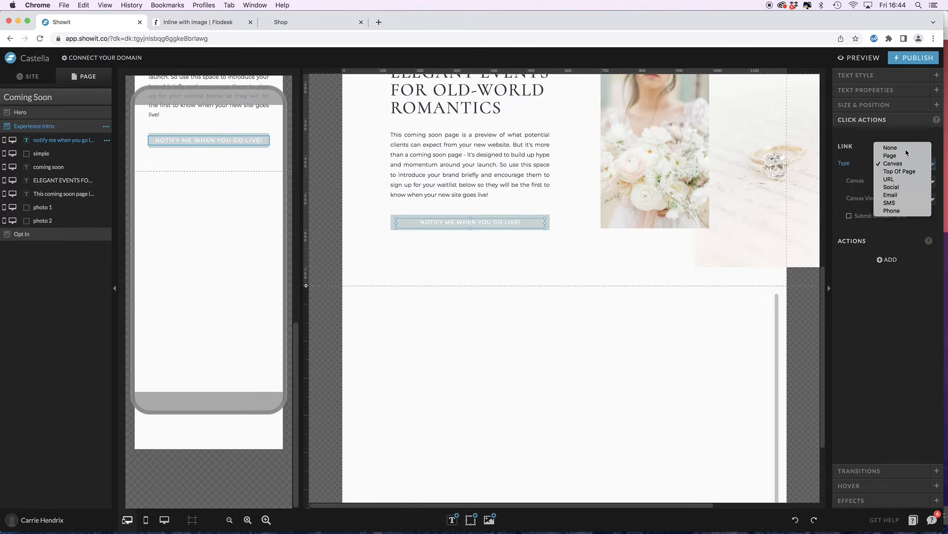
click(904, 149)
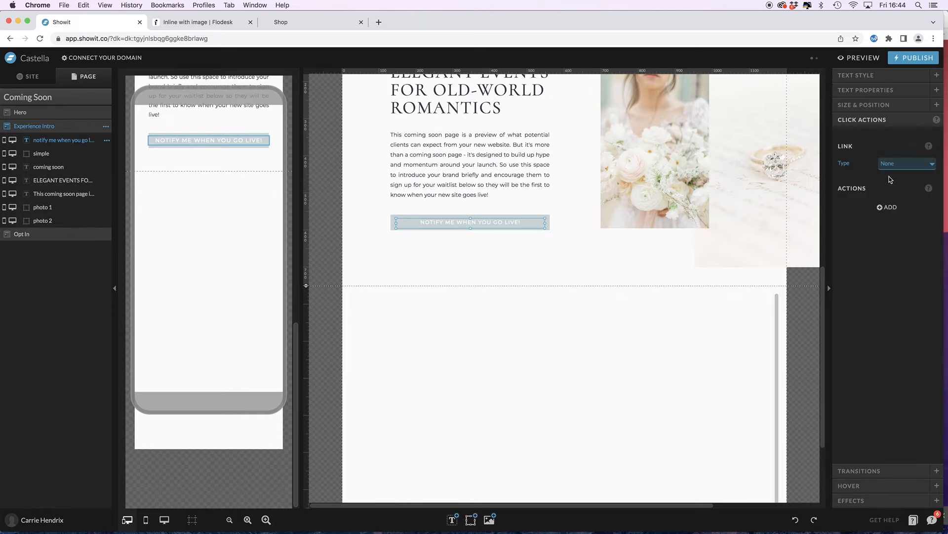
- Link the "Notify me when you go live!" text to the Opt In canvas
click(895, 167)
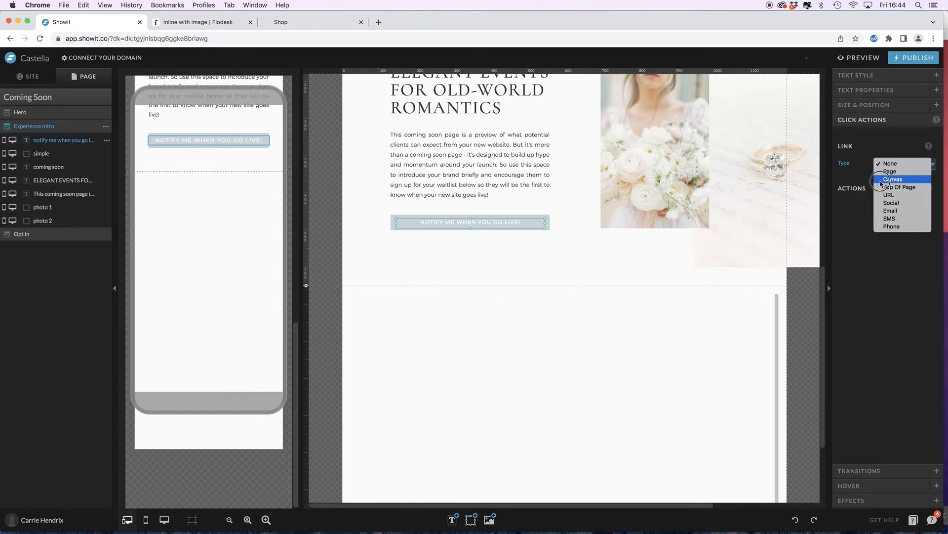
click(881, 182)
click(882, 182)
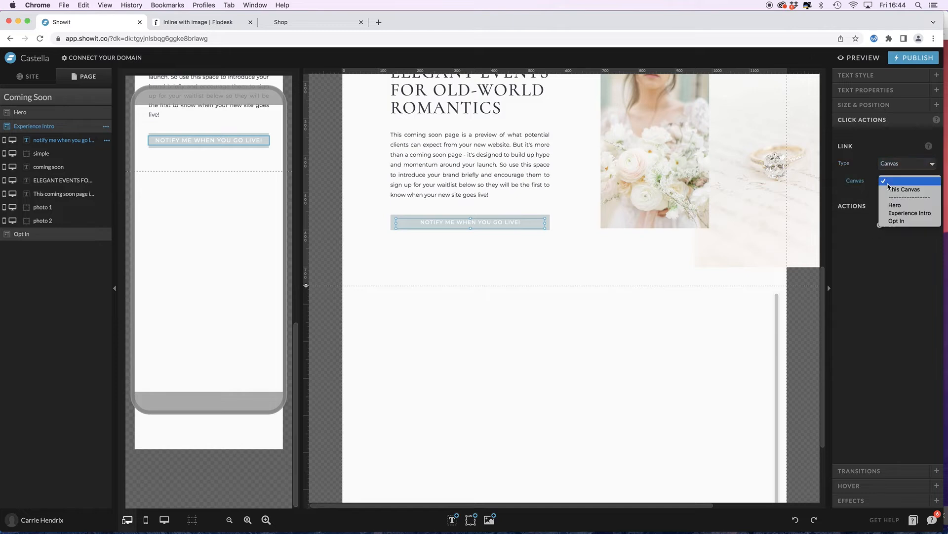
click(894, 223)
- Add a Show Canvas click action targeting the Opt In canvas to the notify button text
click(887, 260)
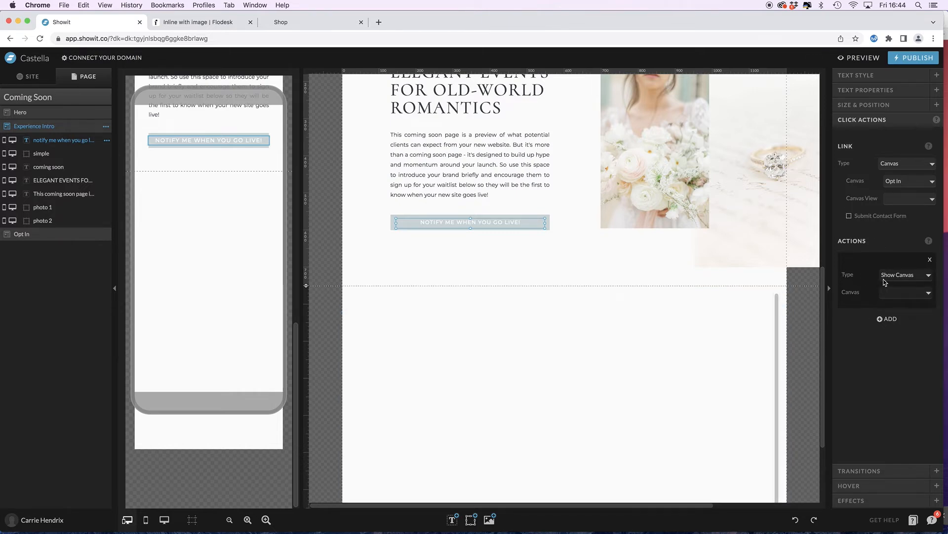
click(902, 292)
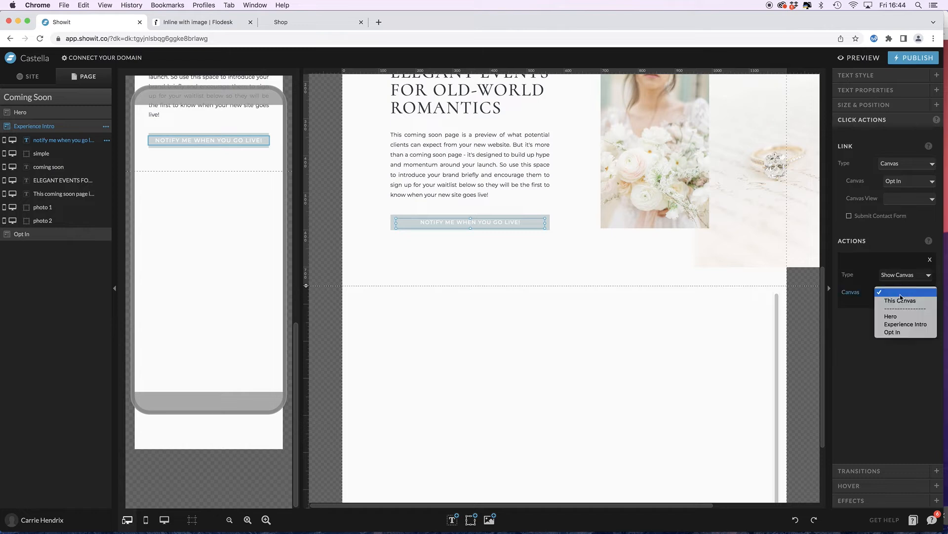
click(898, 332)
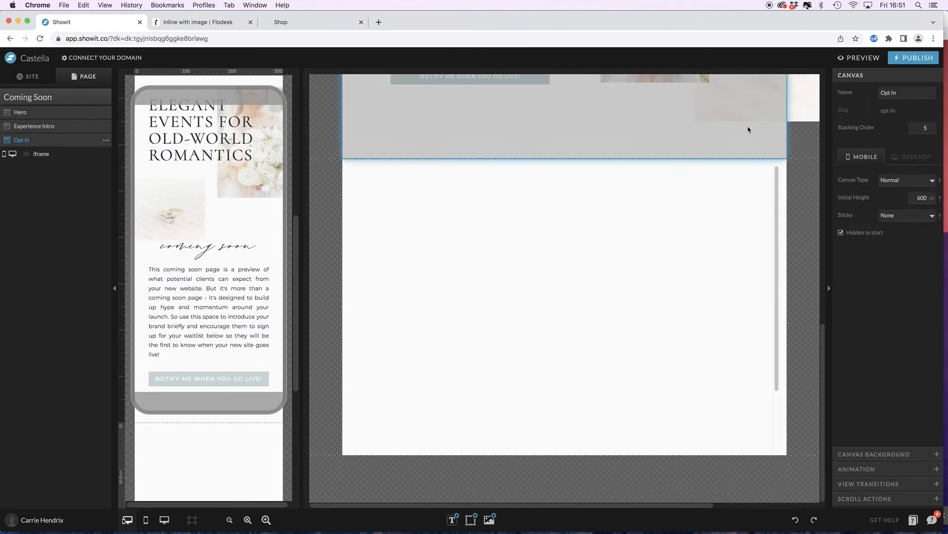
- Preview the Coming Soon page in its own browser tab and test the "Notify me when you go live!" button
click(853, 61)
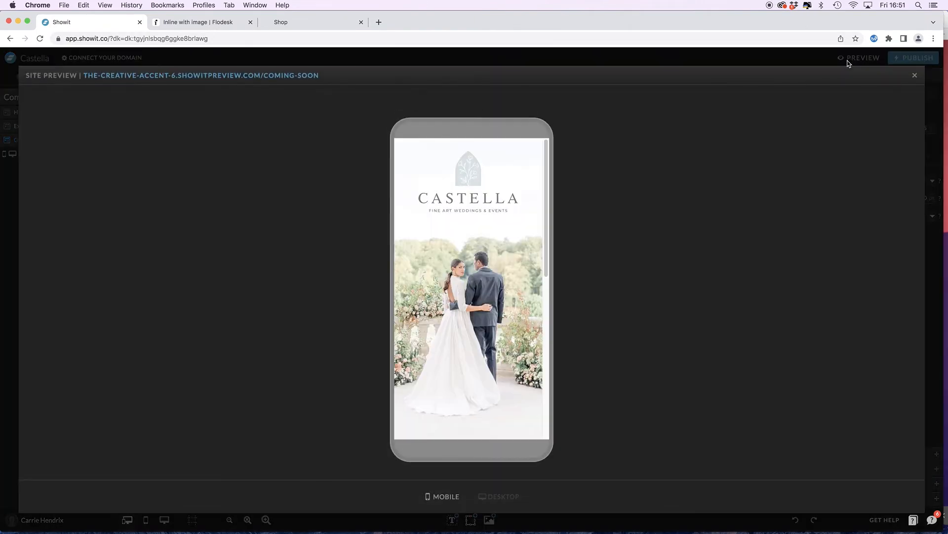
click(187, 75)
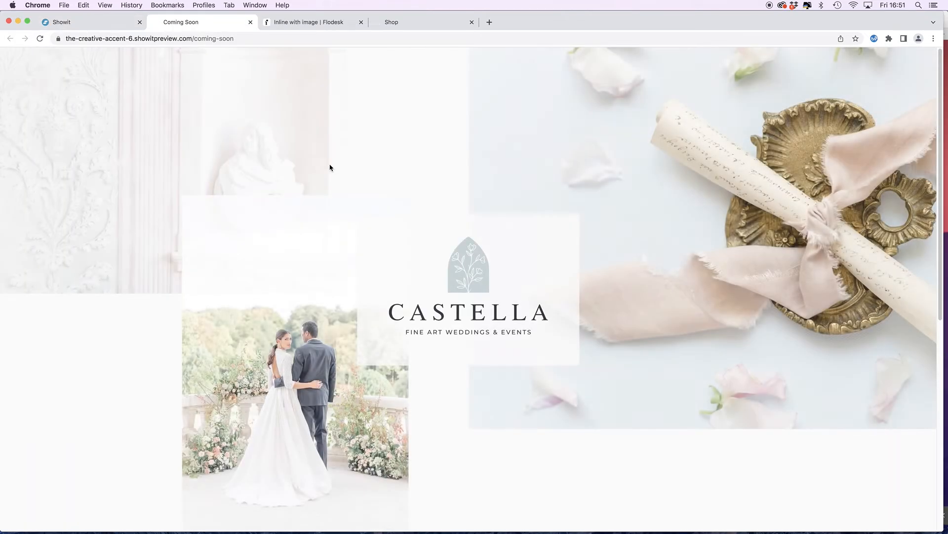
scroll(434, 205, down, 6)
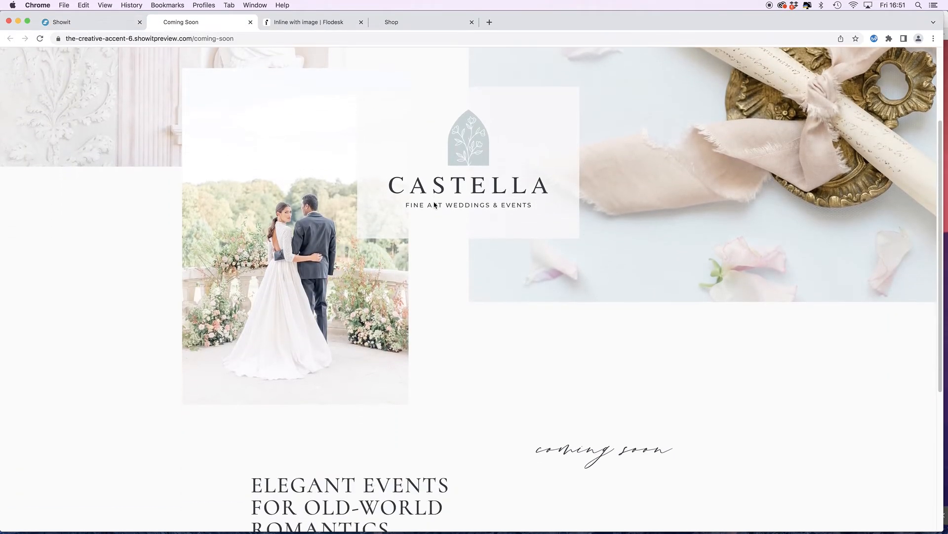
scroll(432, 204, down, 1)
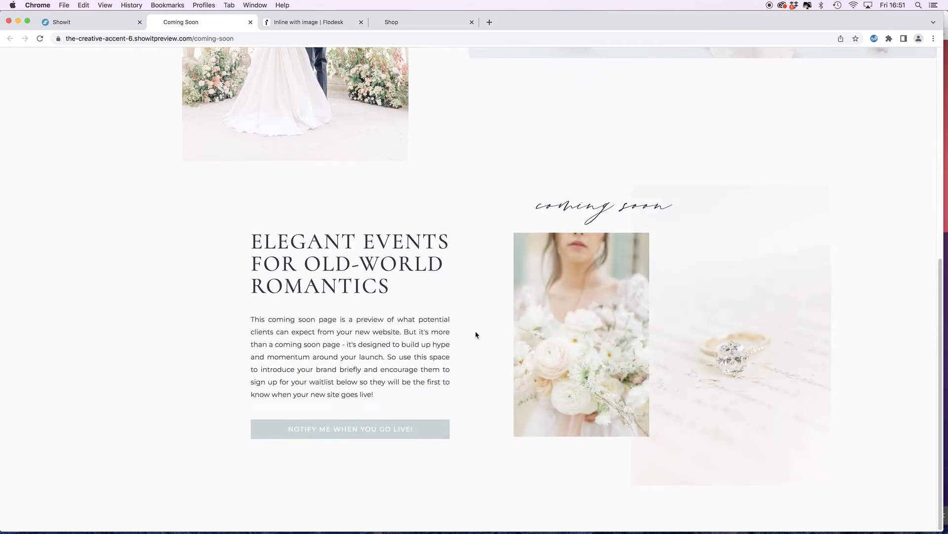
click(349, 433)
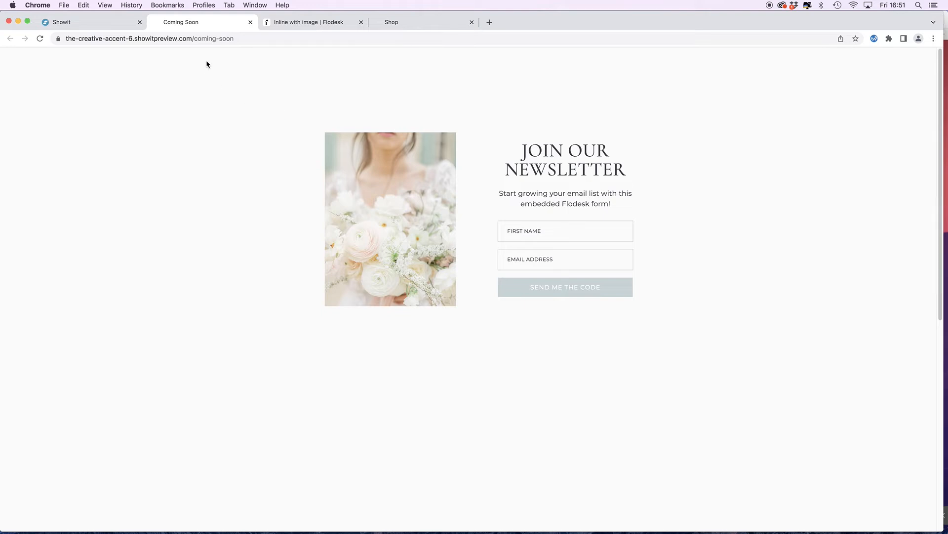
- Close the Coming Soon preview, switch to the Flodesk form's design and set the form width to 1000
click(251, 23)
click(213, 24)
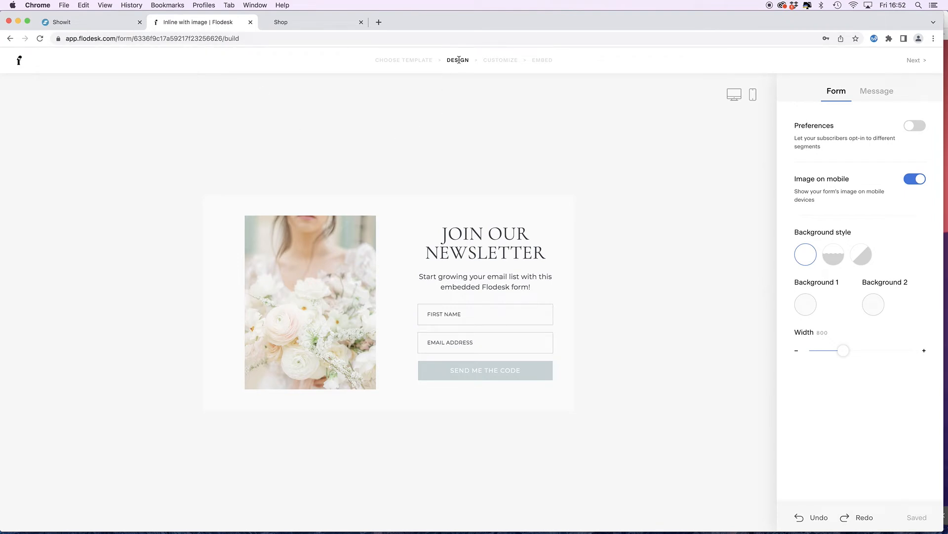
click(543, 60)
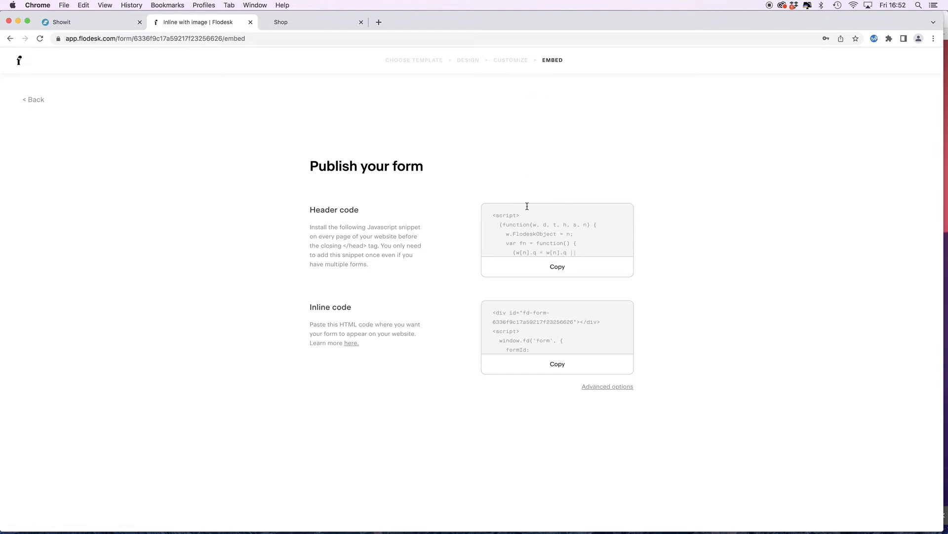
click(468, 61)
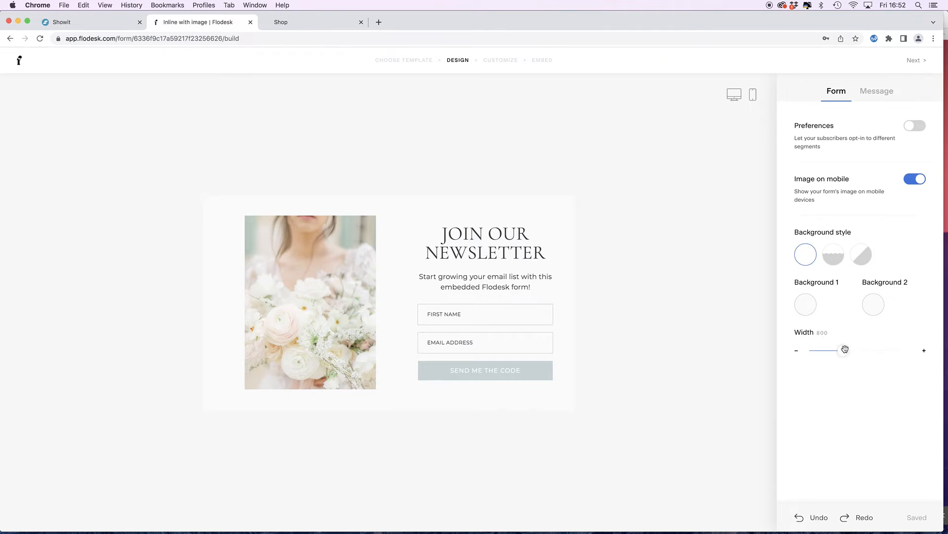
drag(844, 350, 877, 349)
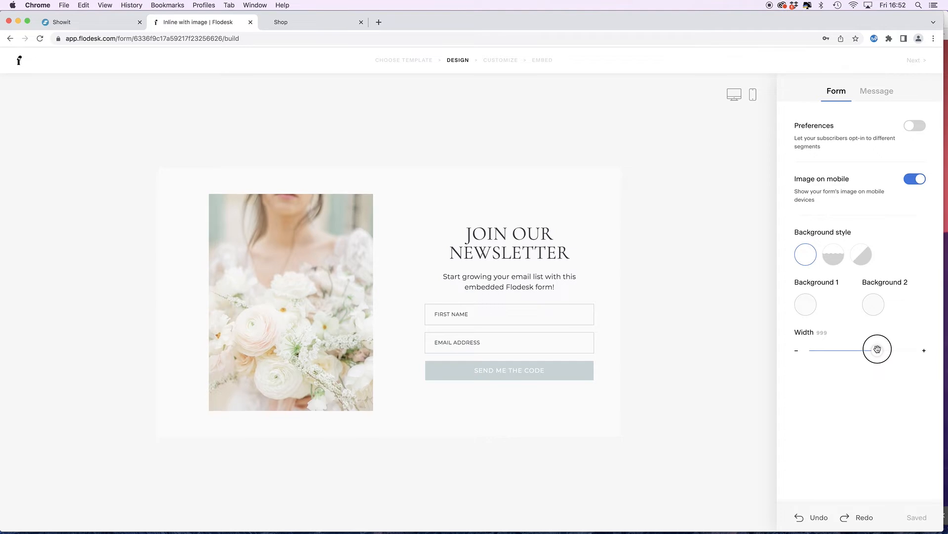
click(923, 353)
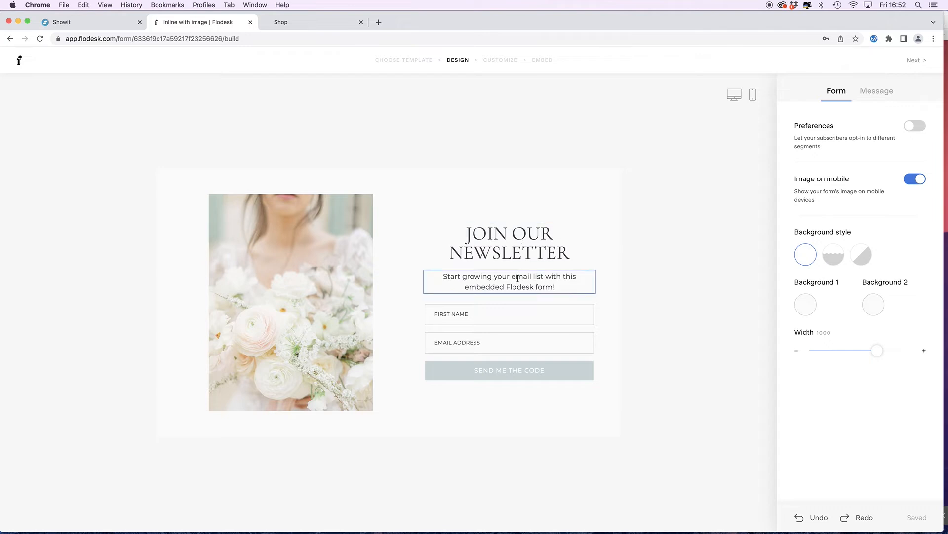
- Open the field sizing options in the First name field's style settings
click(558, 313)
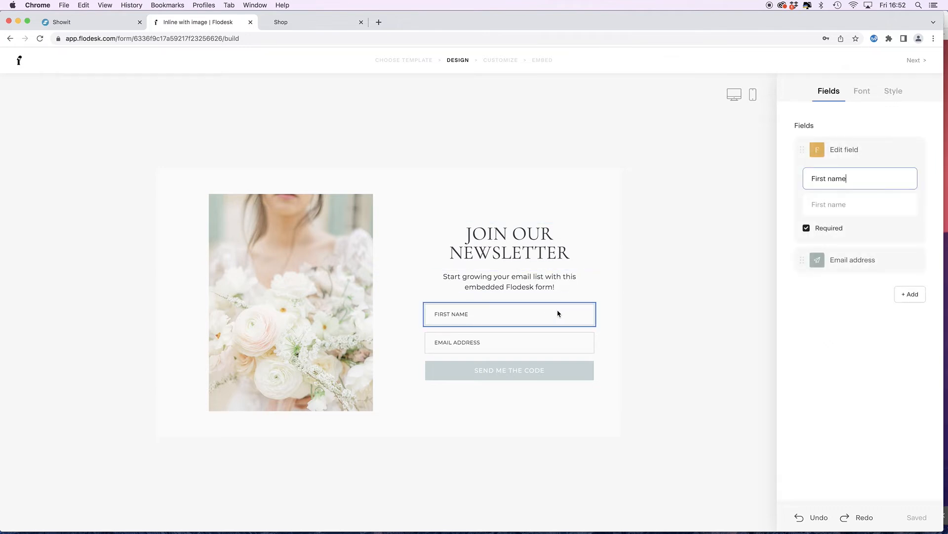
click(893, 94)
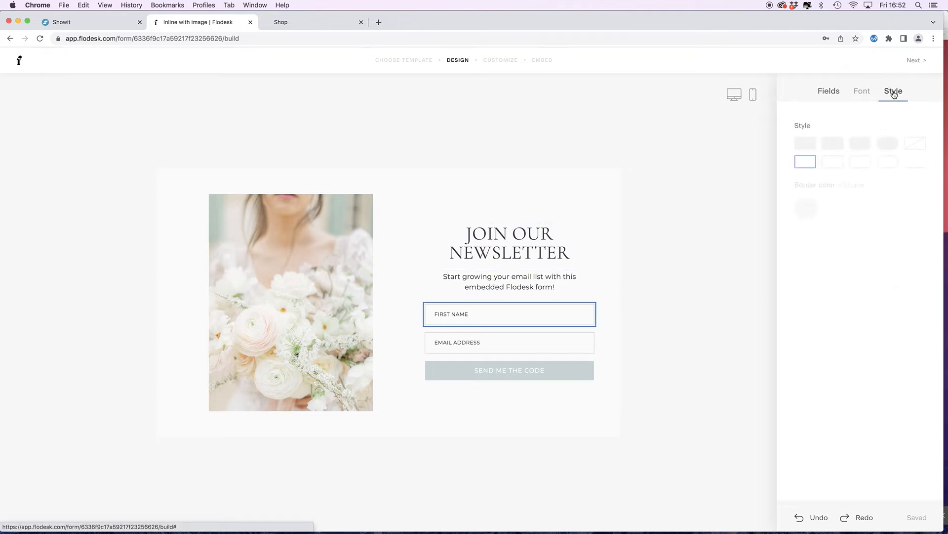
click(814, 296)
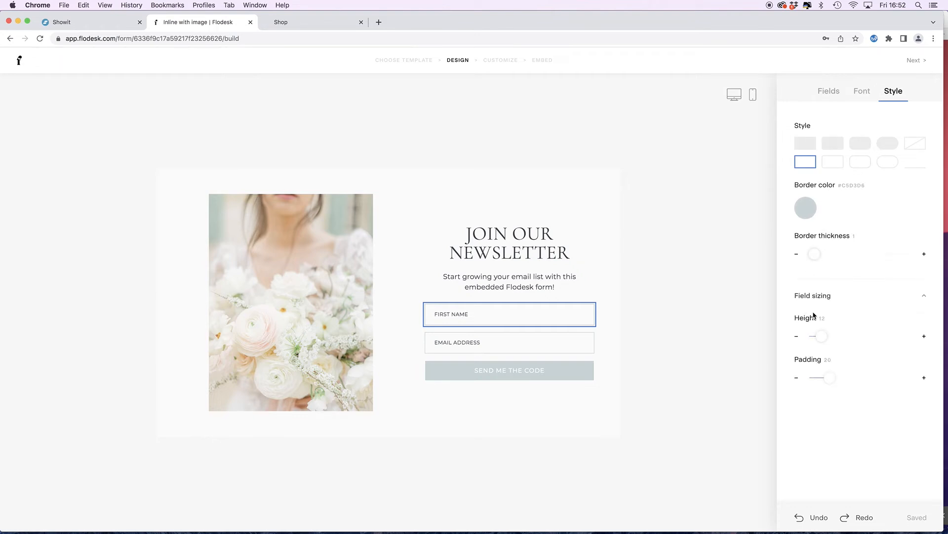
click(925, 378)
click(925, 379)
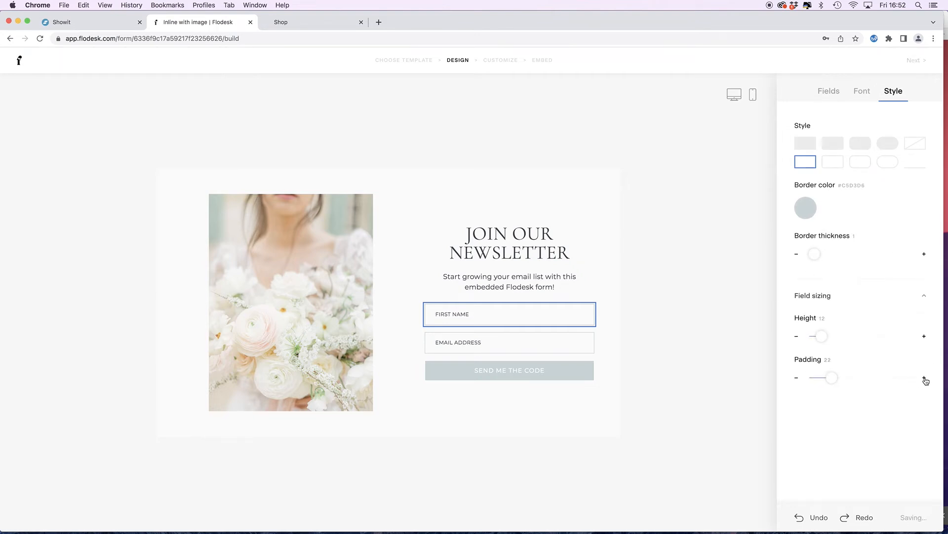
click(795, 378)
click(796, 378)
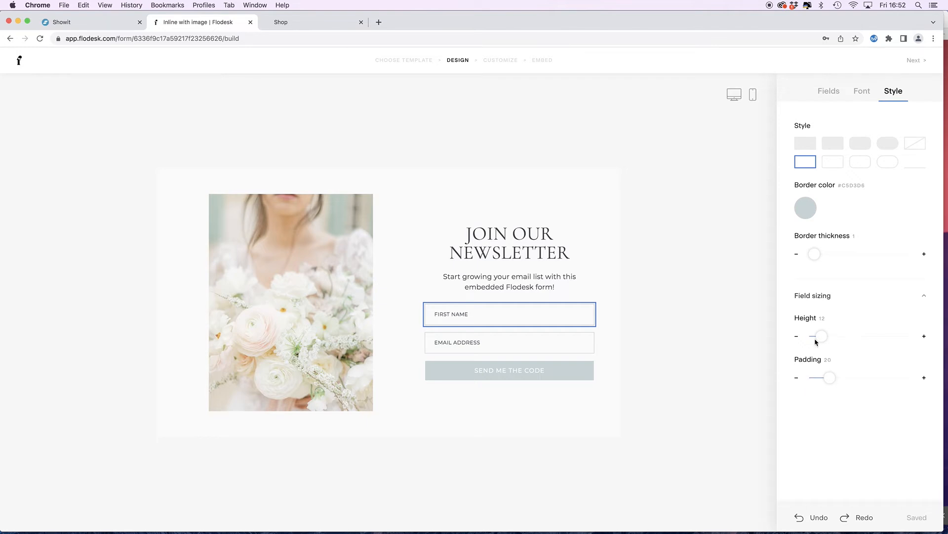
- Set the height of the form's input fields to 16
click(925, 336)
click(925, 336)
click(924, 336)
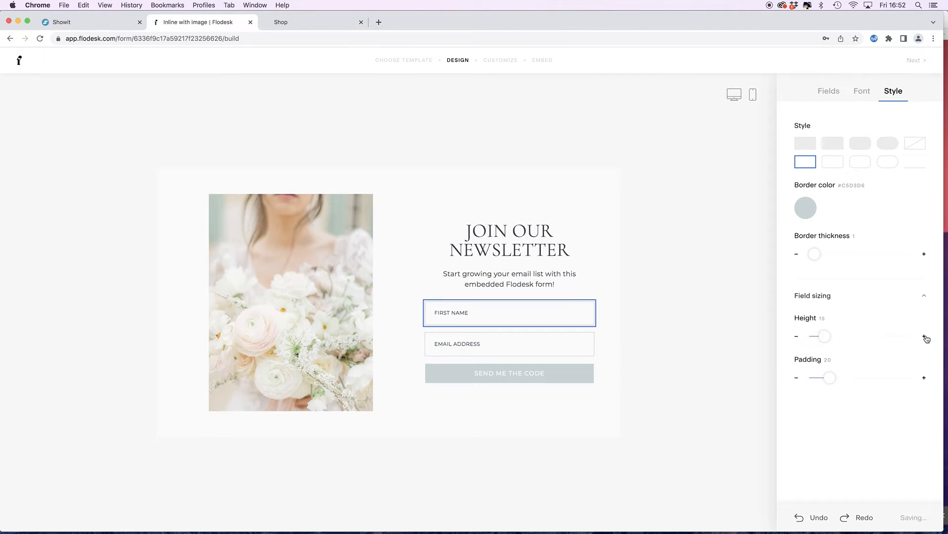
click(925, 336)
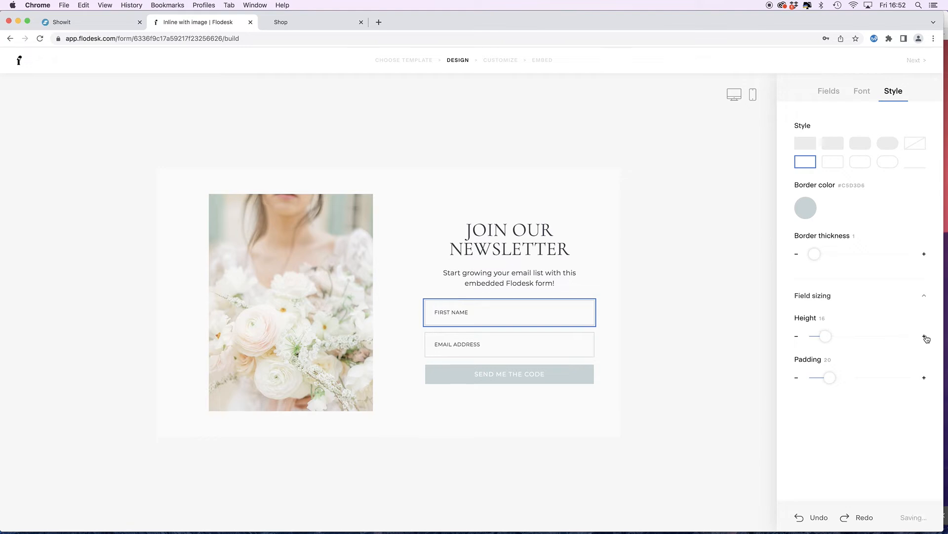
- Set the font size of the "Join our newsletter" heading to 45
click(535, 235)
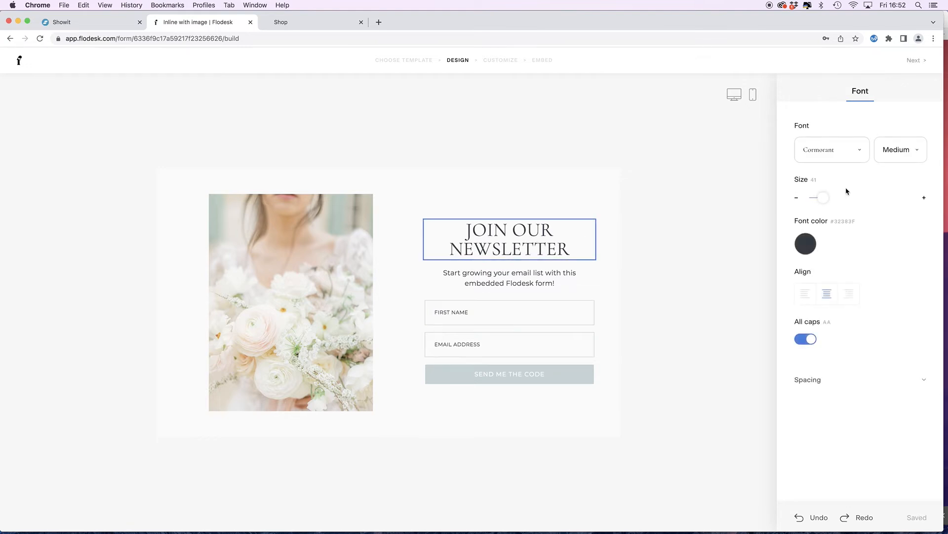
click(924, 198)
click(924, 197)
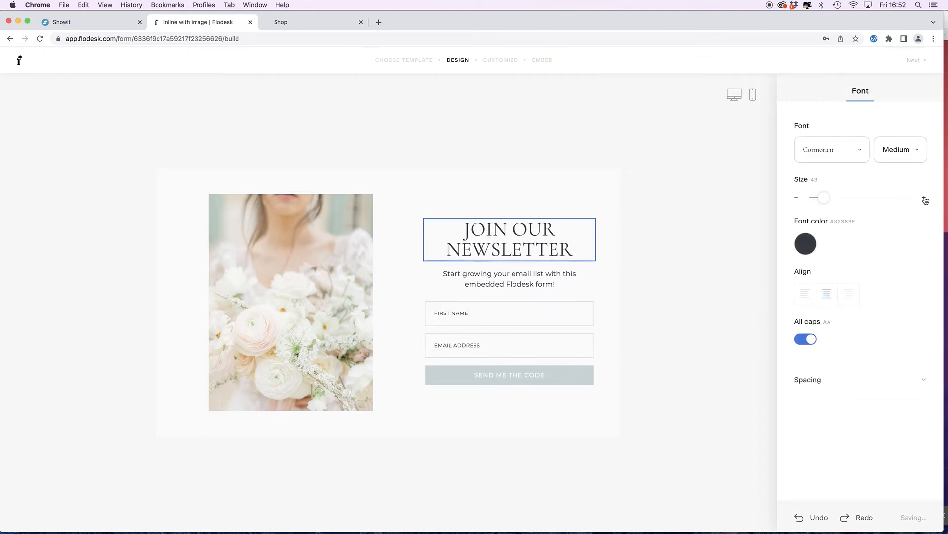
click(926, 198)
click(925, 199)
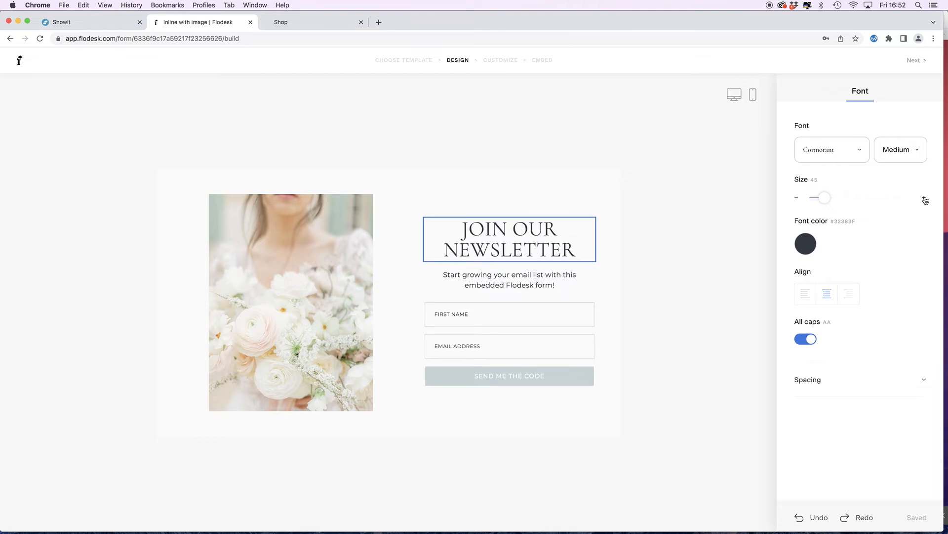
- Set the height of the "Send me the code" button to 13 in its sizing options
click(459, 376)
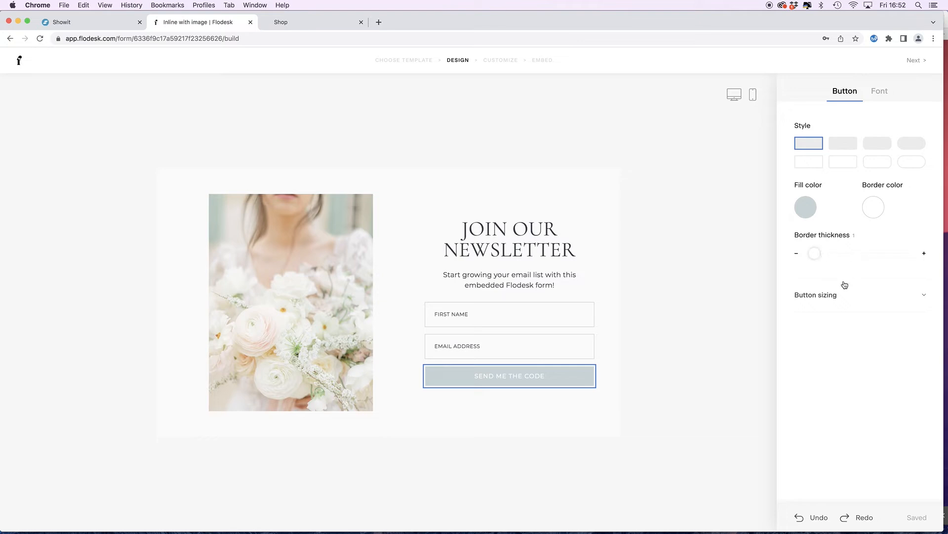
click(833, 297)
click(924, 378)
click(925, 380)
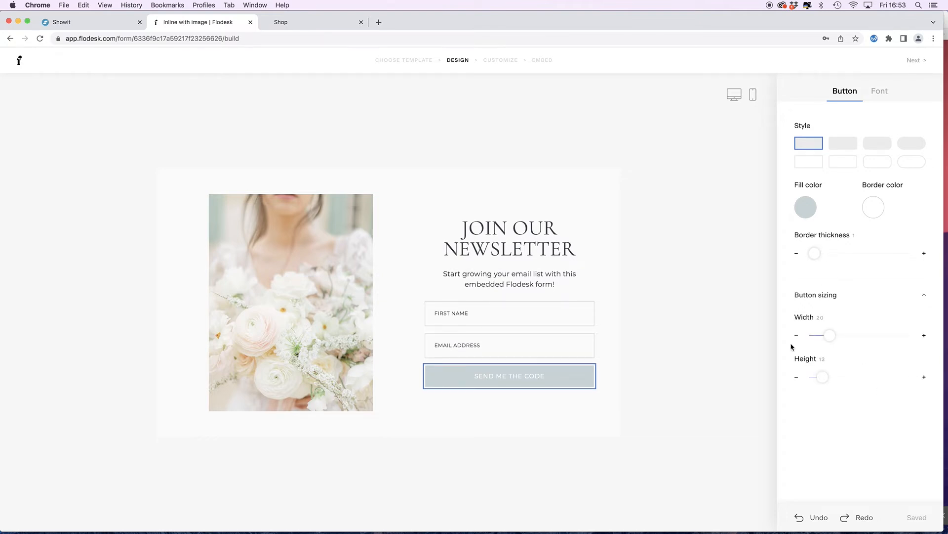
click(648, 257)
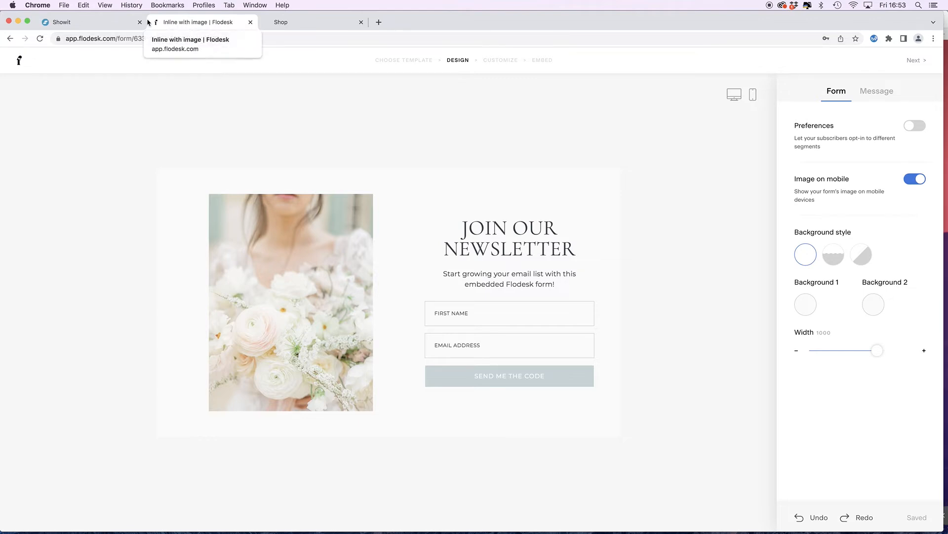
- Switch to Showit, close the site preview and add an icon to the Opt In canvas
click(110, 22)
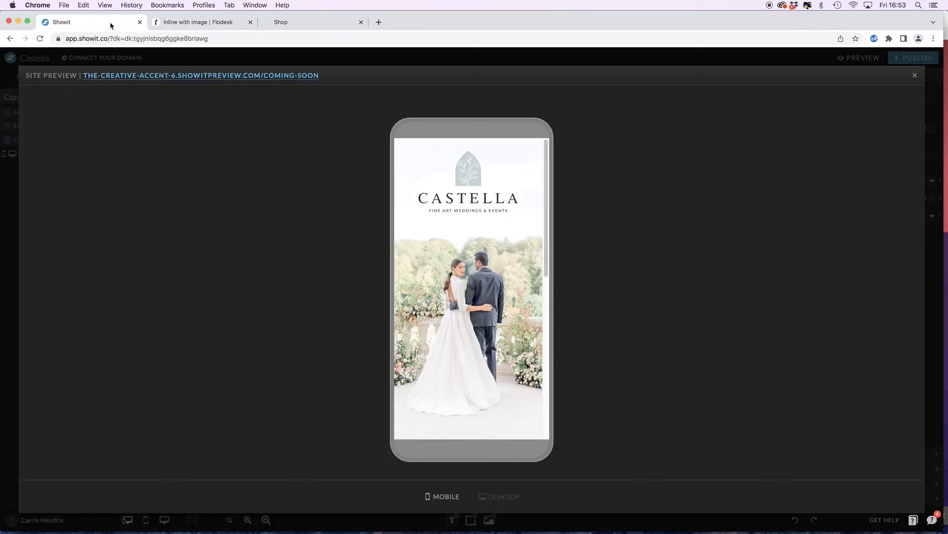
click(914, 76)
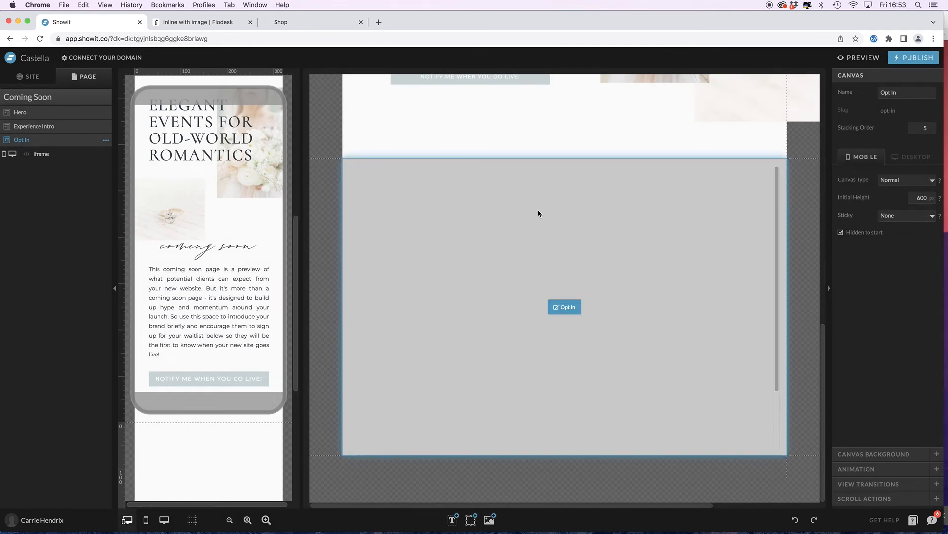
mouse_move(468, 522)
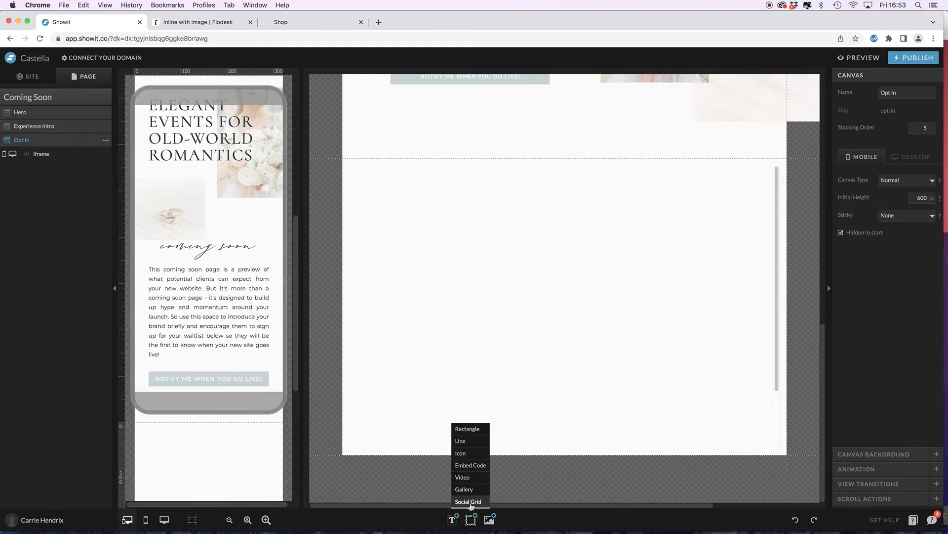
click(467, 460)
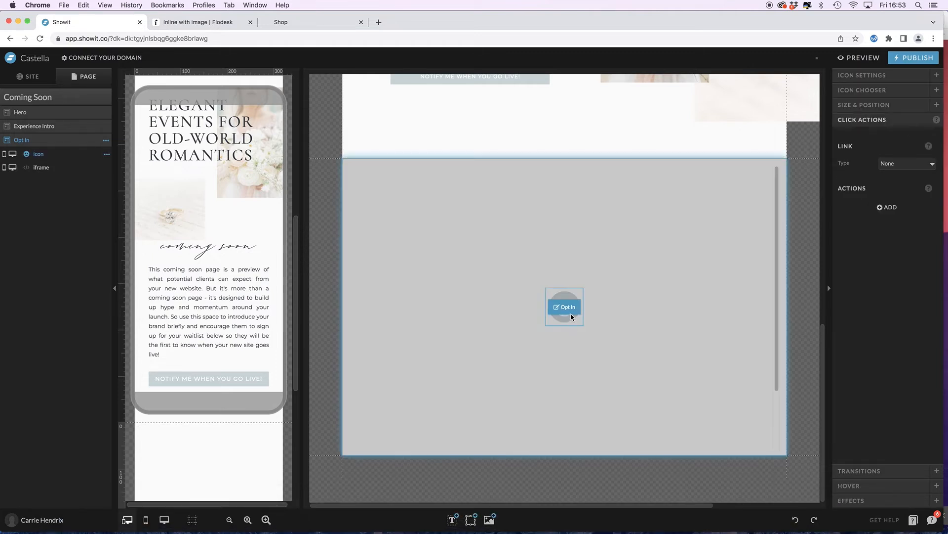
- Set the new icon's color to palette color 2 for both mobile and desktop
click(857, 74)
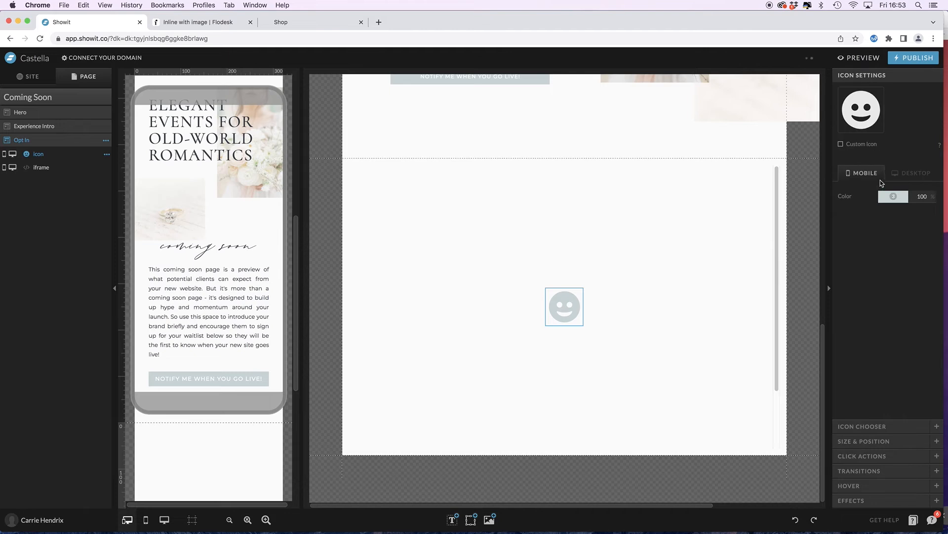
click(893, 200)
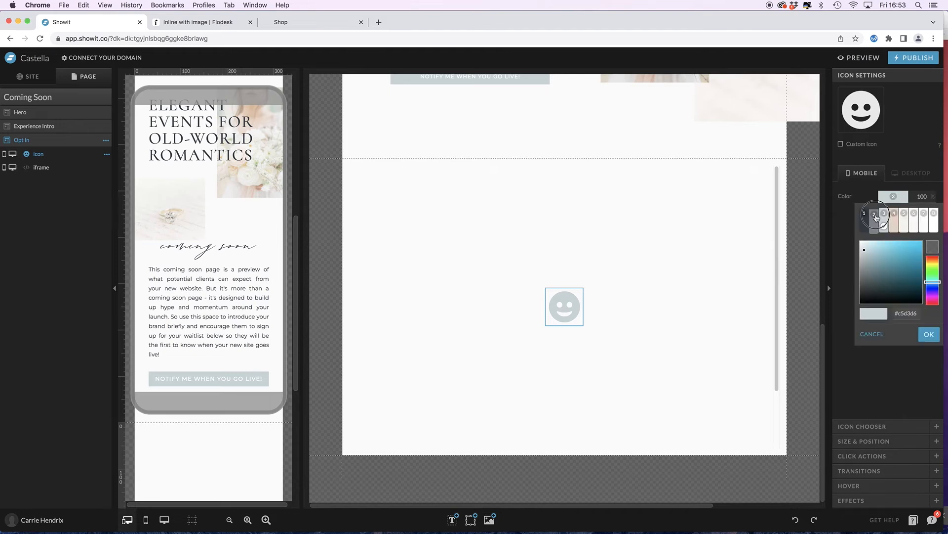
click(877, 218)
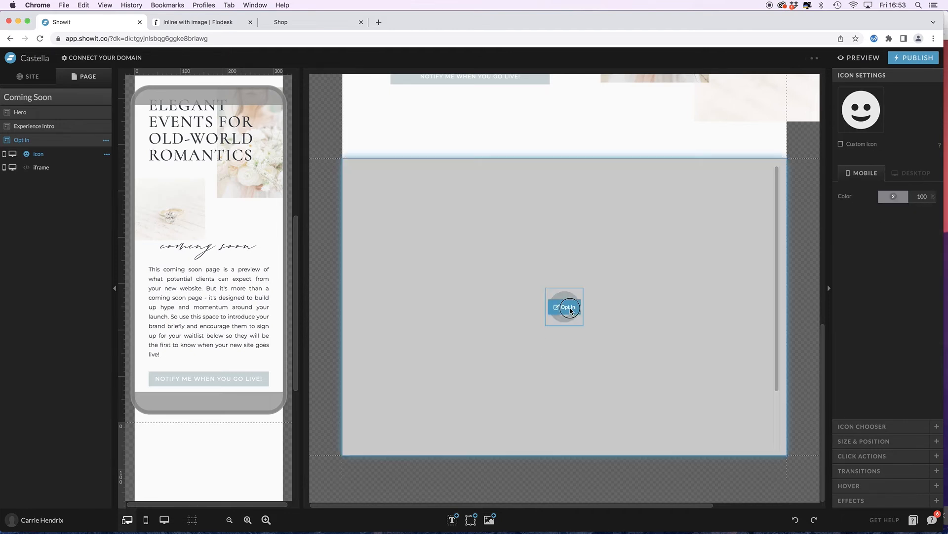
click(913, 172)
click(892, 197)
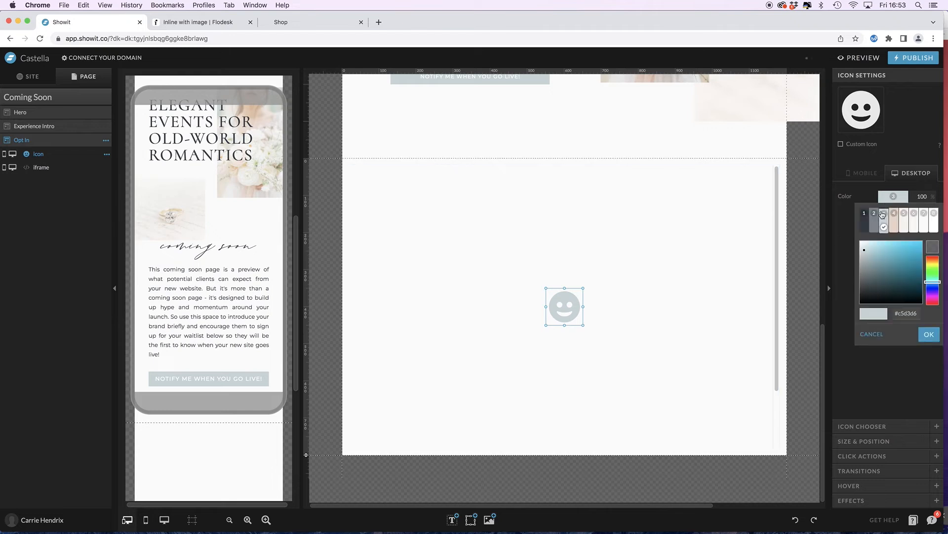
click(877, 219)
- Change the smiley icon to the thin X without a circle
click(887, 426)
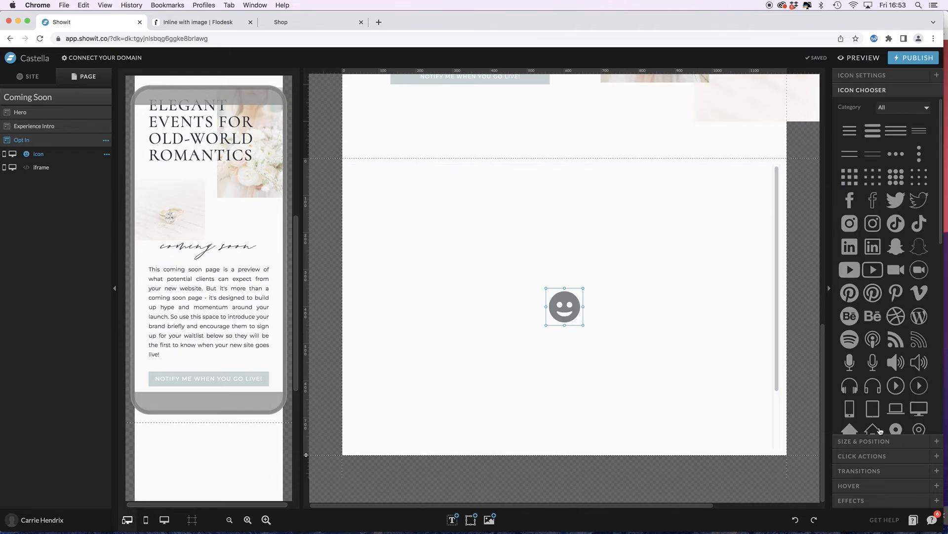
scroll(865, 278, down, 6)
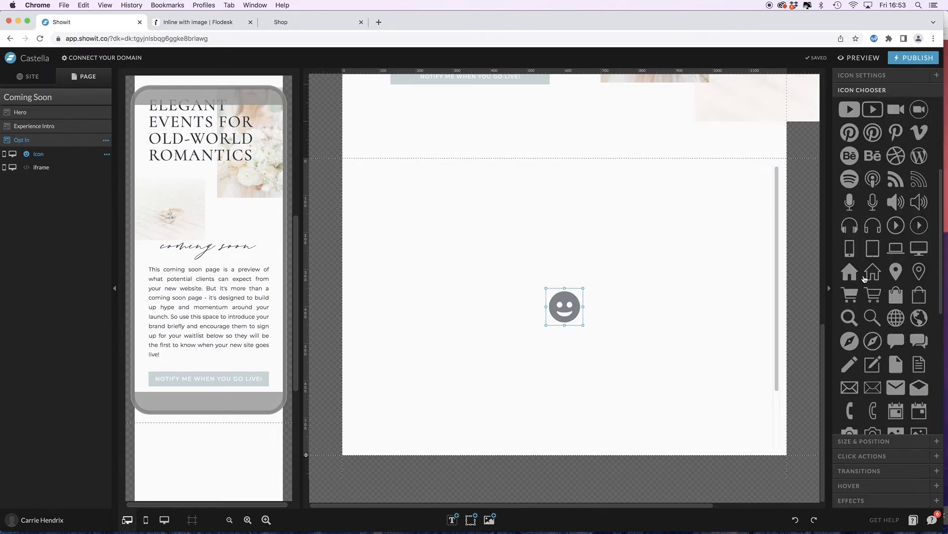
scroll(866, 279, down, 1)
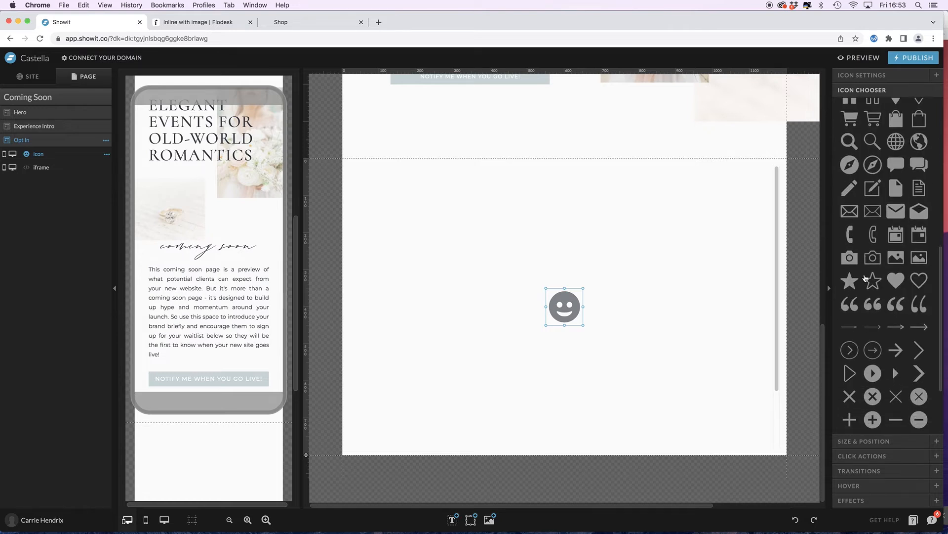
click(894, 383)
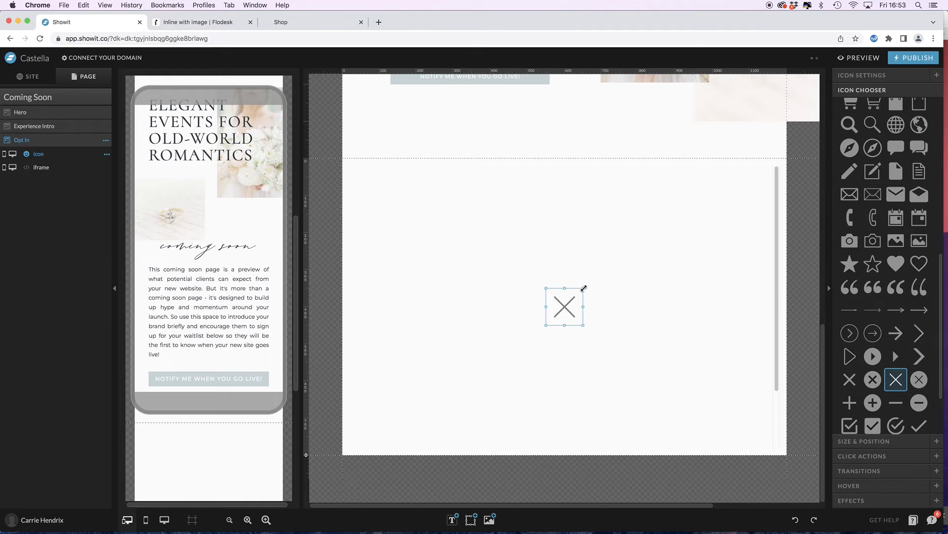
- Shrink the desktop X icon to about 32 by 32 px and move it to the upper-right corner of the Opt In canvas
drag(584, 288, 571, 299)
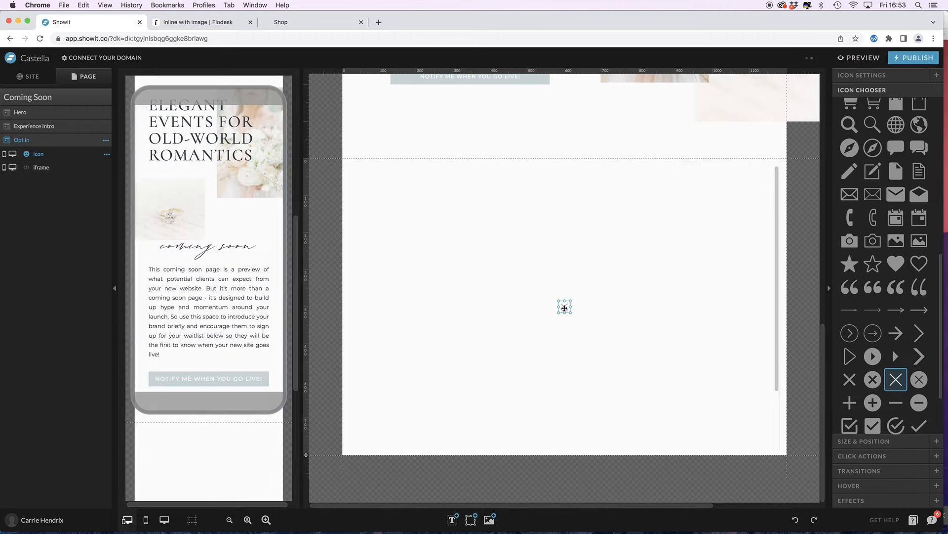
drag(564, 307, 720, 211)
drag(760, 181, 776, 172)
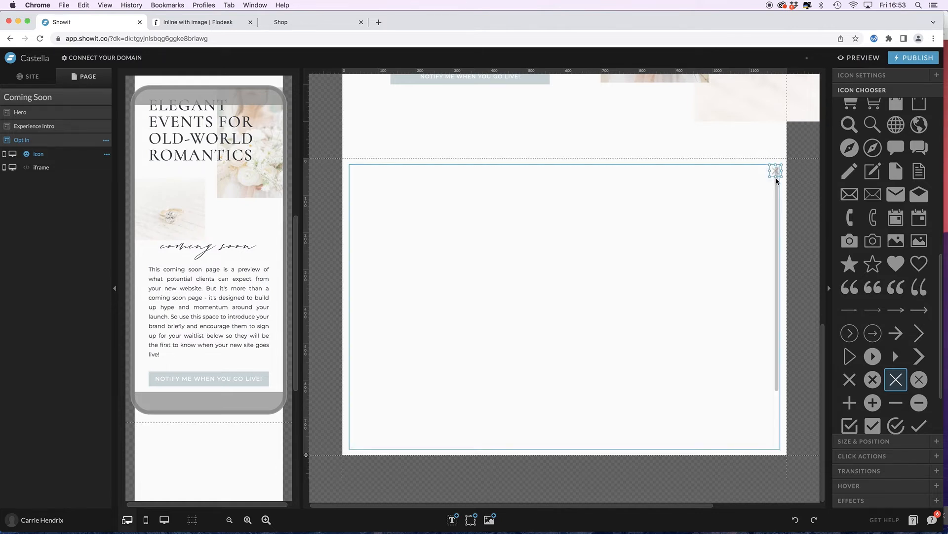
- Lock the desktop X icon vertically to the top and horizontally to the right of the canvas
click(861, 441)
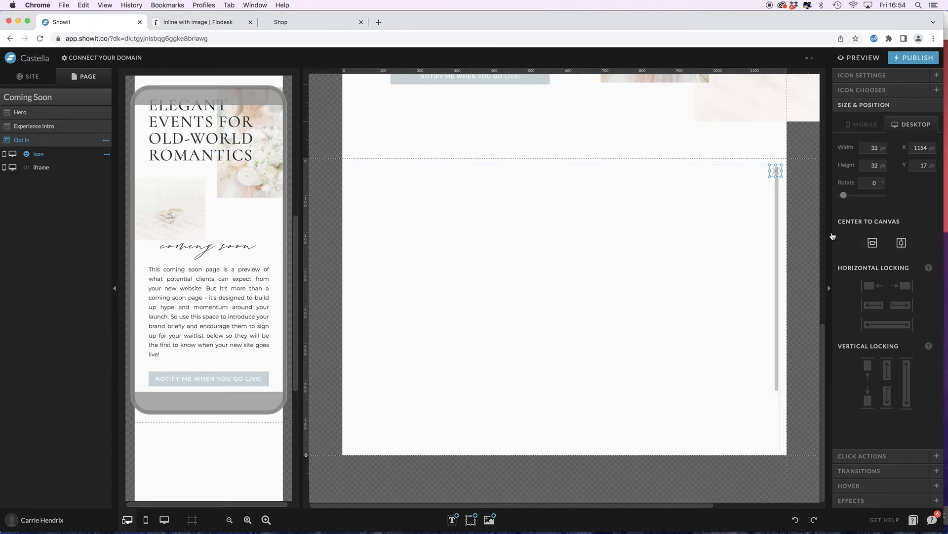
click(867, 365)
click(905, 285)
- Add a Hide Canvas click action to the desktop X icon, targeting This Canvas
click(855, 456)
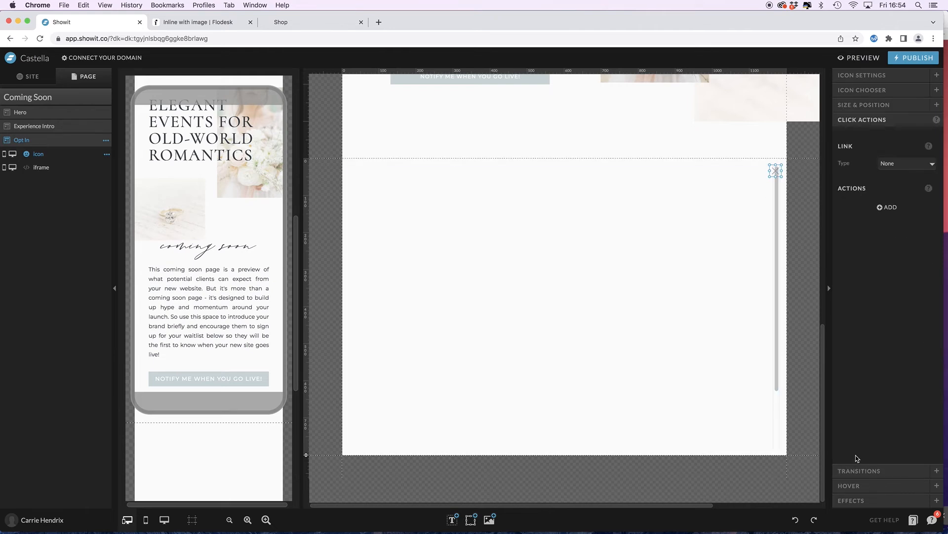
click(889, 207)
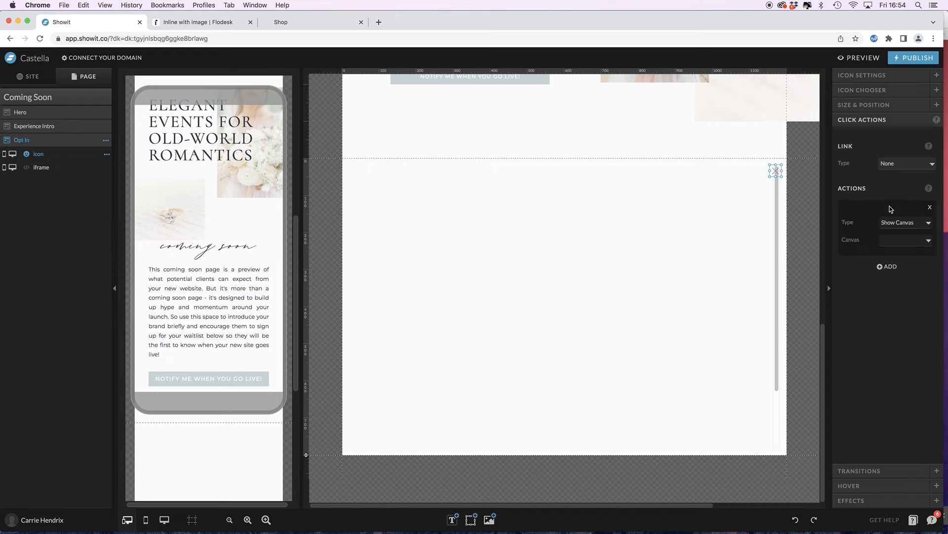
click(907, 223)
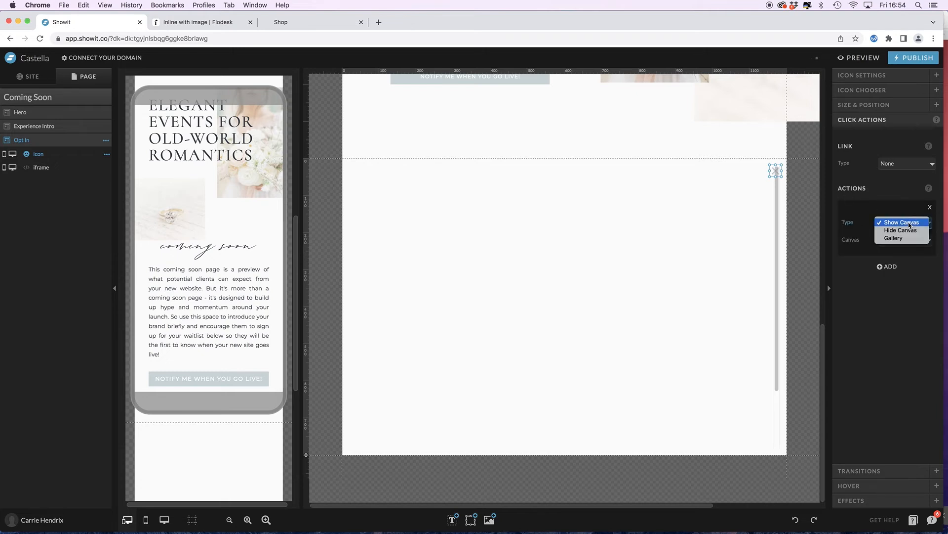
click(897, 230)
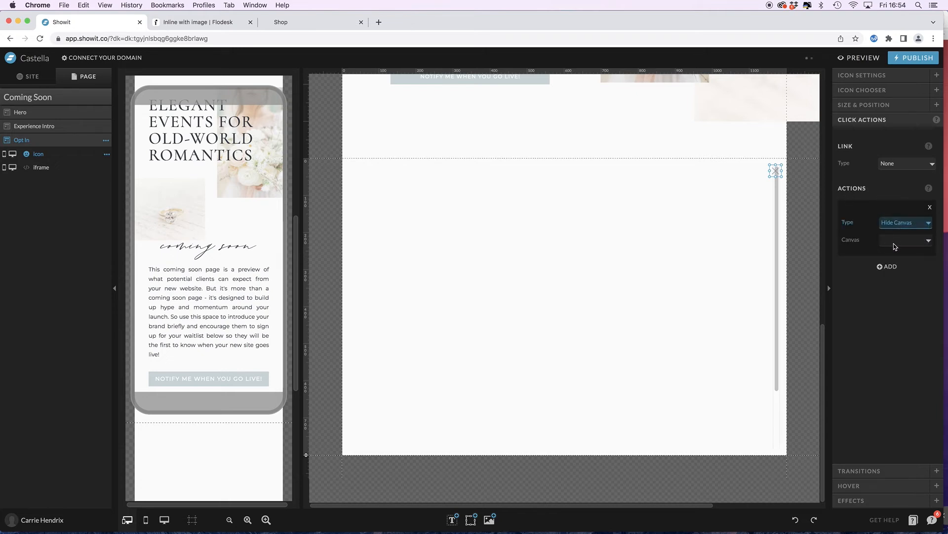
click(894, 243)
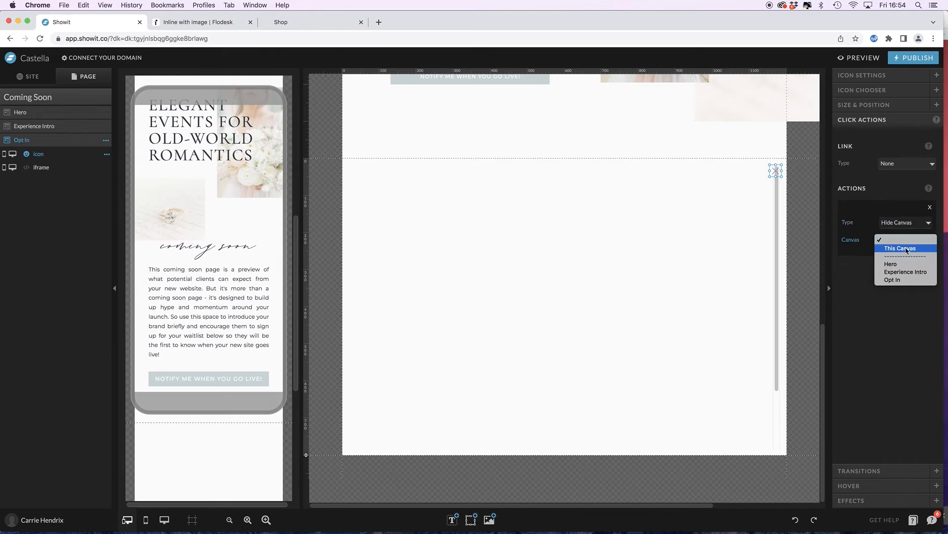
click(907, 249)
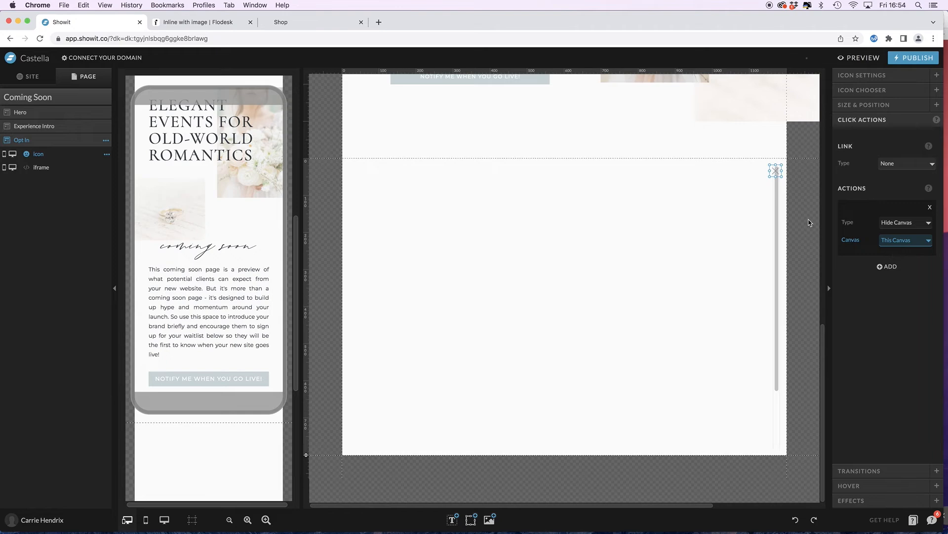
- Preview the desktop Coming Soon page in its own tab, test opening and closing the newsletter form, and exit the preview
scroll(686, 176, up, 2)
scroll(684, 175, up, 6)
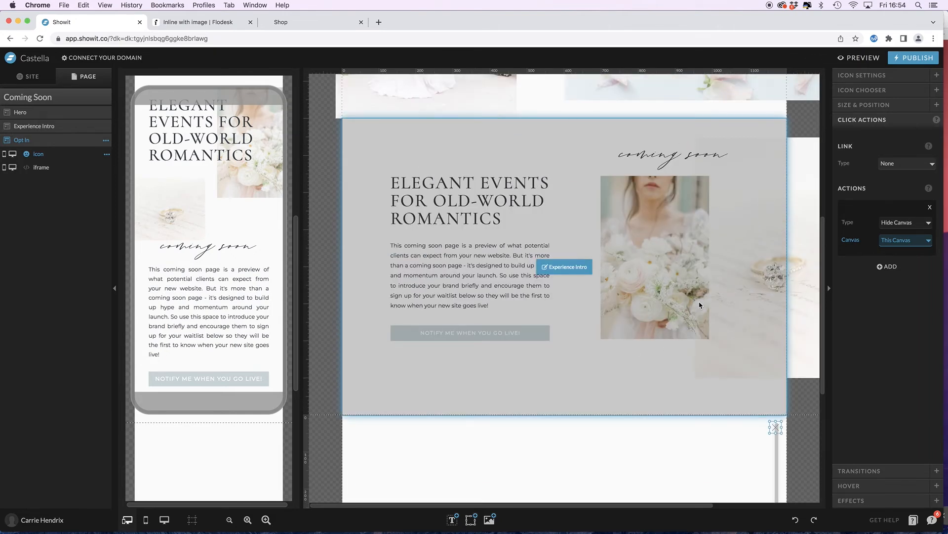
scroll(699, 305, down, 7)
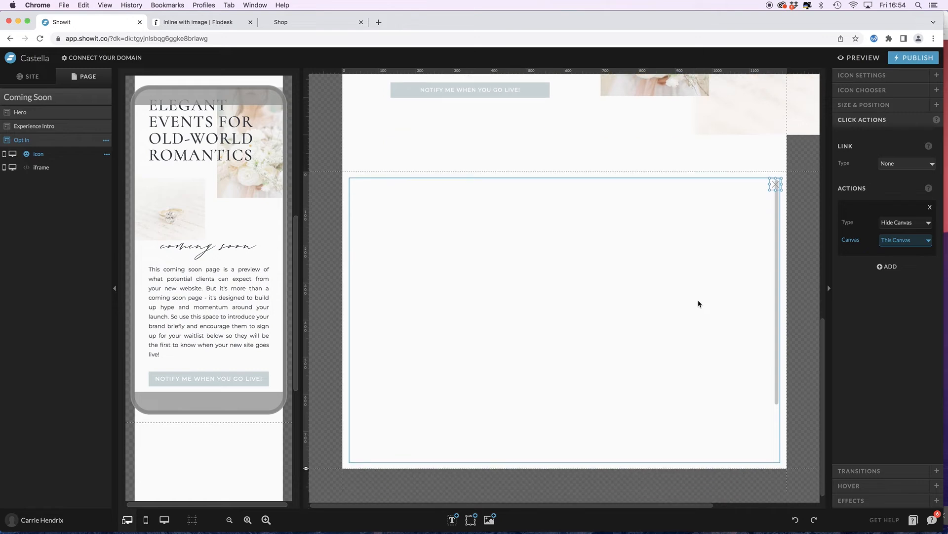
click(864, 58)
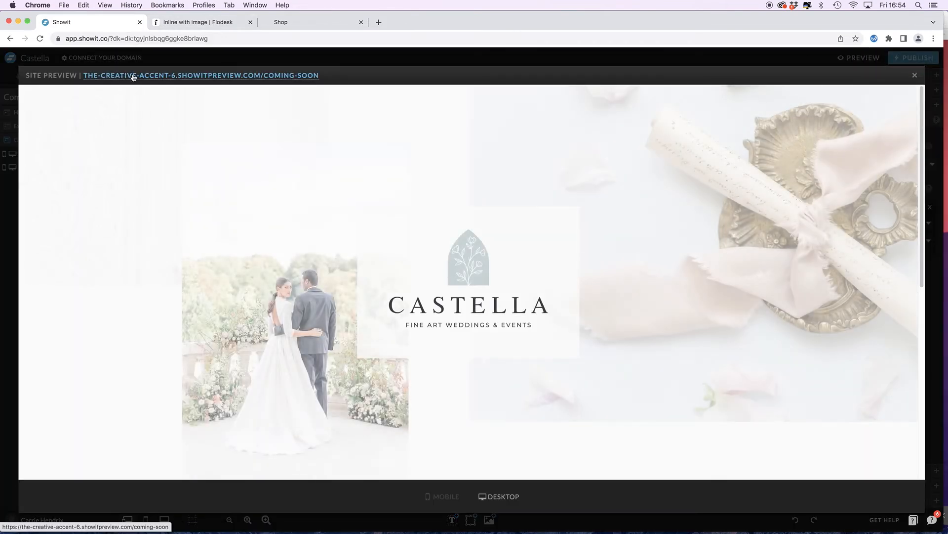
click(133, 76)
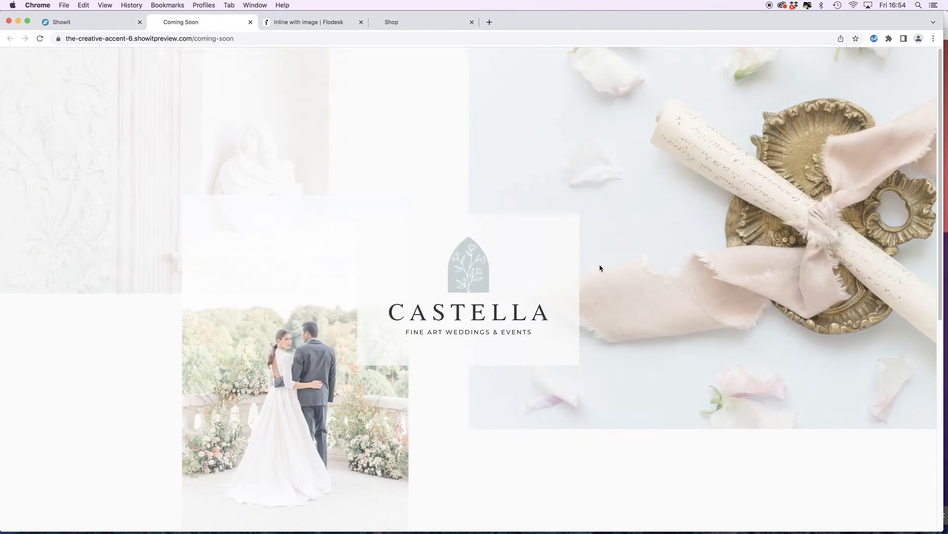
scroll(600, 269, down, 7)
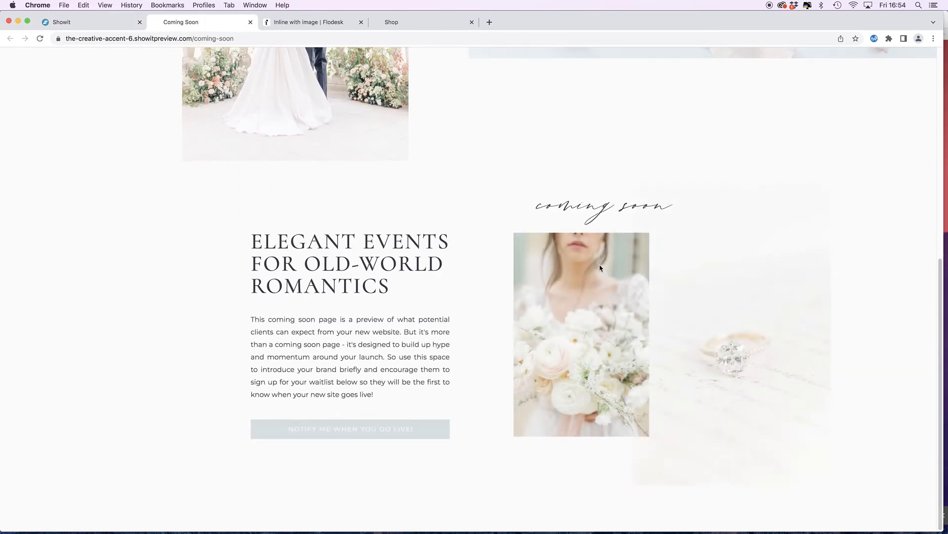
click(329, 428)
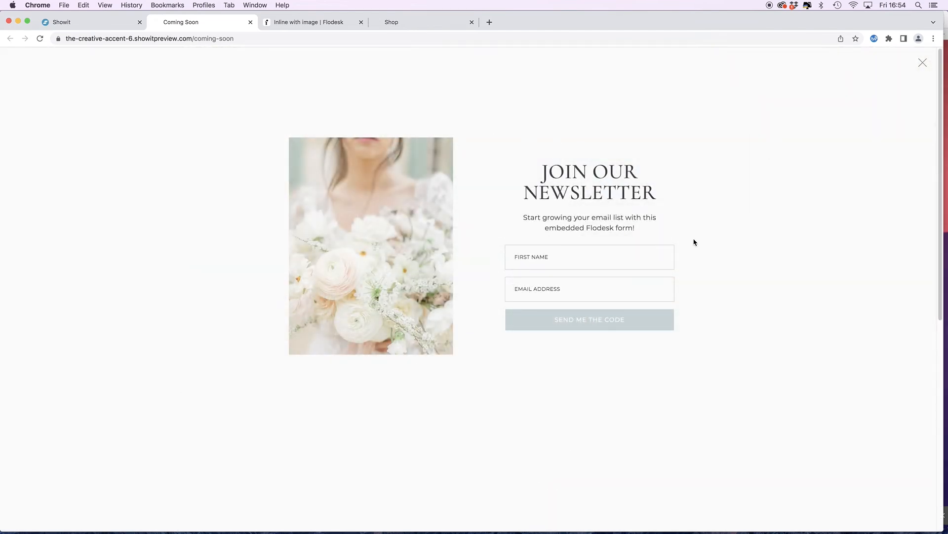
click(924, 64)
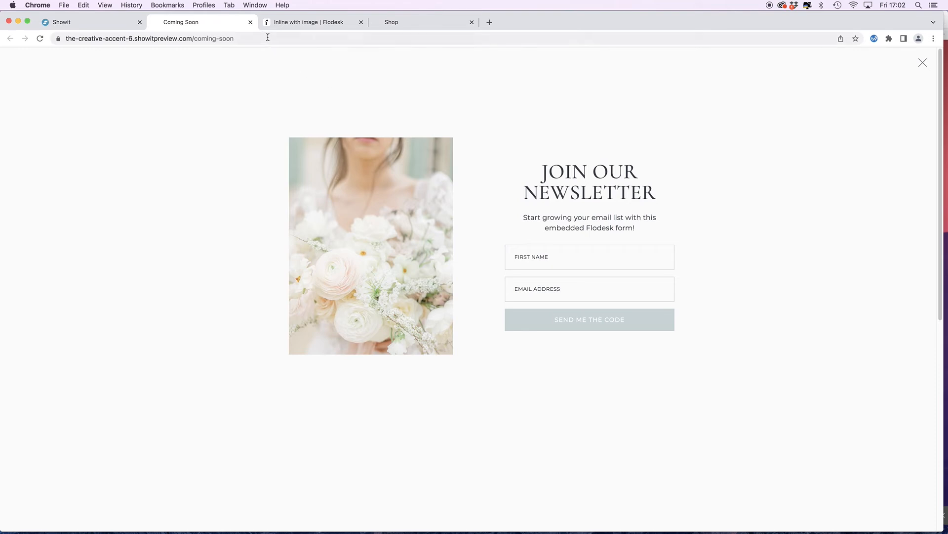
click(251, 23)
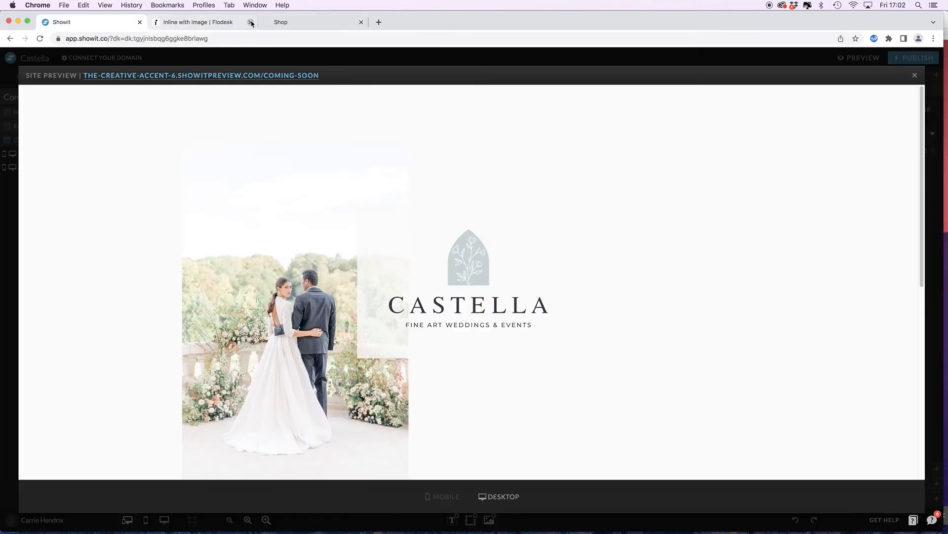
click(917, 76)
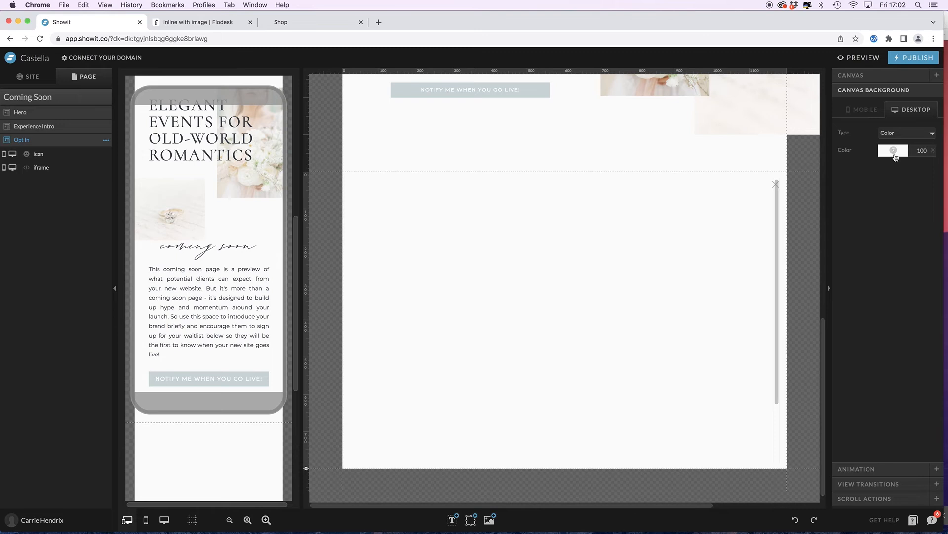
- Set the Opt In canvas's desktop background color opacity to 70%
double_click(914, 150)
text(70)
click(896, 209)
- Switch to the Flodesk form and change its button text to SUBSCRIBE
click(204, 23)
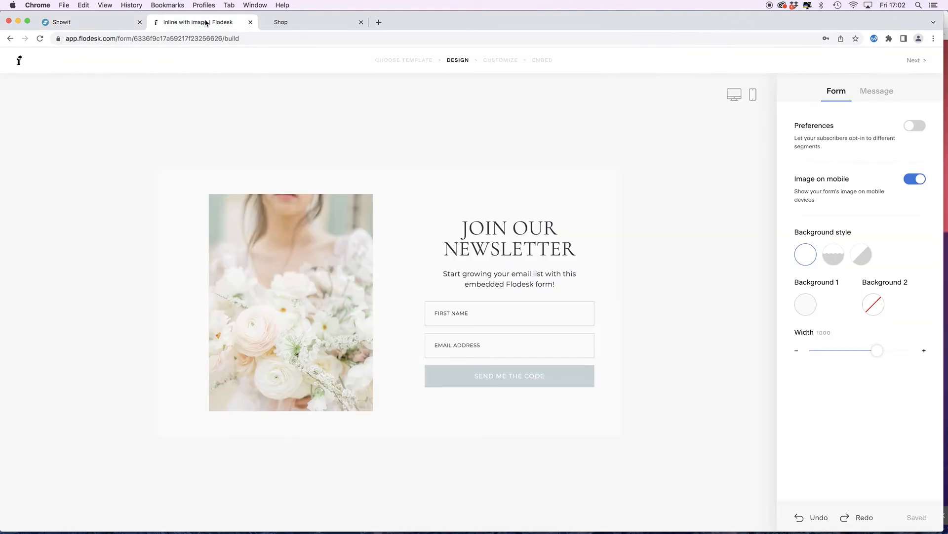
click(509, 376)
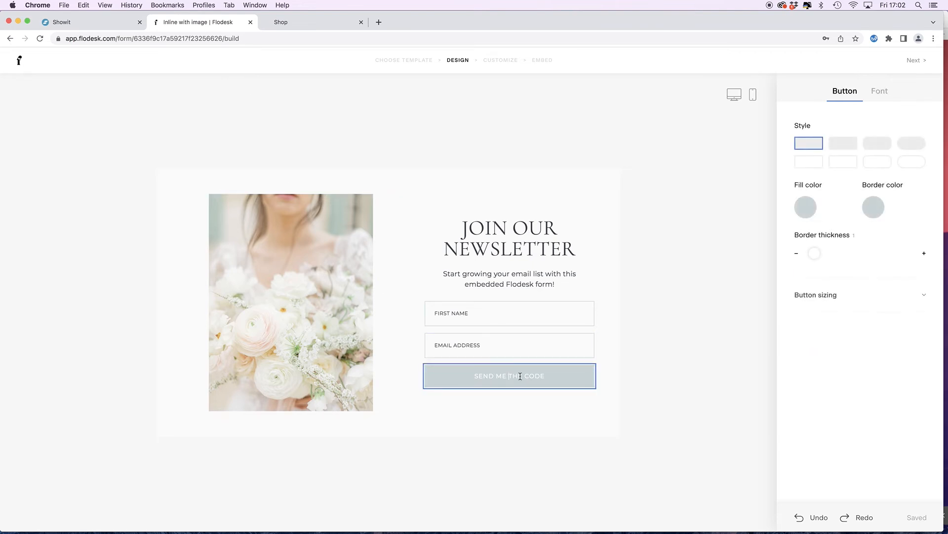
triple_click(521, 376)
text(S)
text(IGN ME UP)
key(BackSpace)
key(BackSpace)
key(BackSpace)
key(BackSpace)
key(BackSpace)
key(BackSpace)
key(BackSpace)
key(BackSpace)
text(UBSCRIB)
click(630, 345)
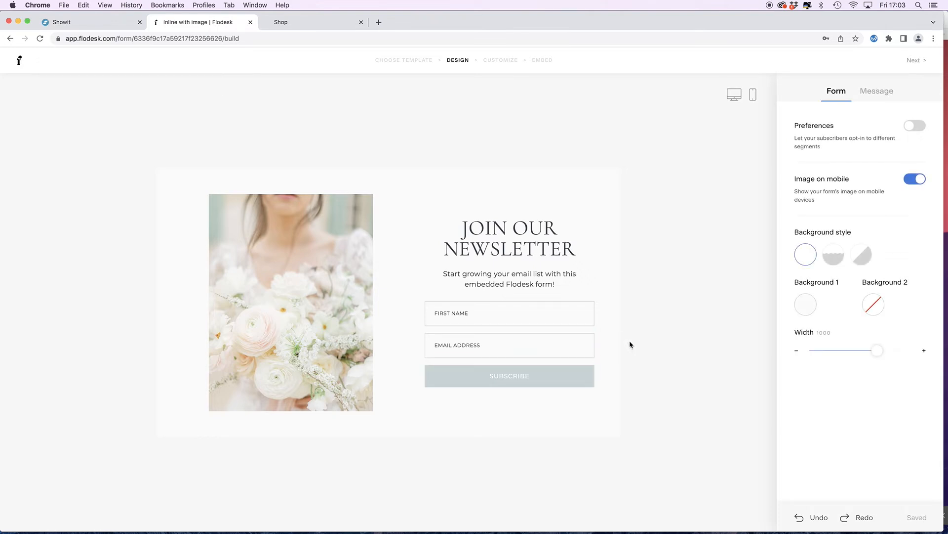
- Return to Showit, preview the Coming Soon page on desktop, and check the semi-transparent Opt In canvas and updated form before closing it
click(111, 22)
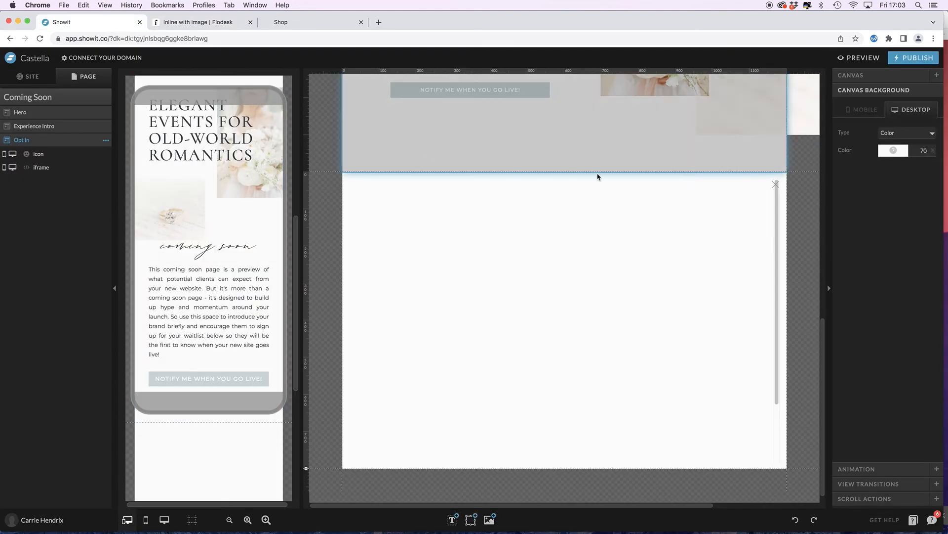
click(860, 58)
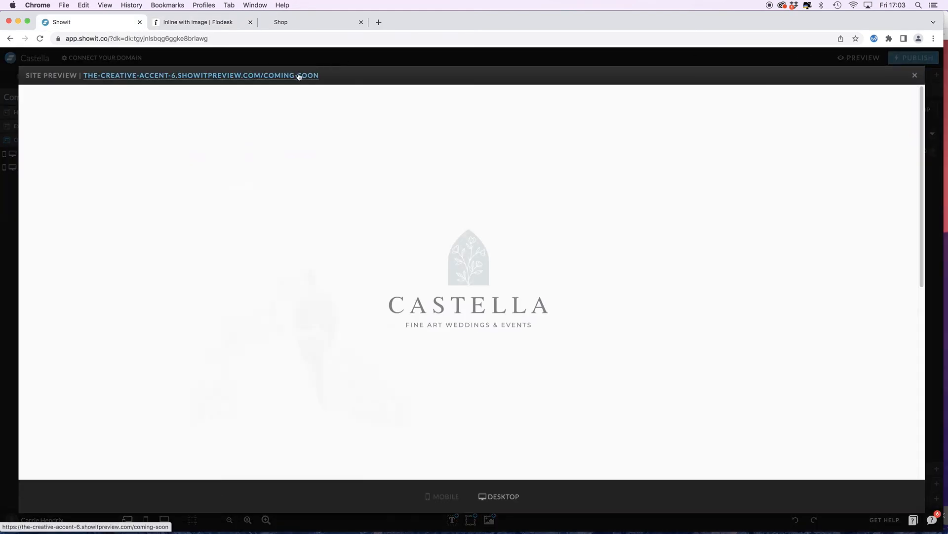
click(298, 75)
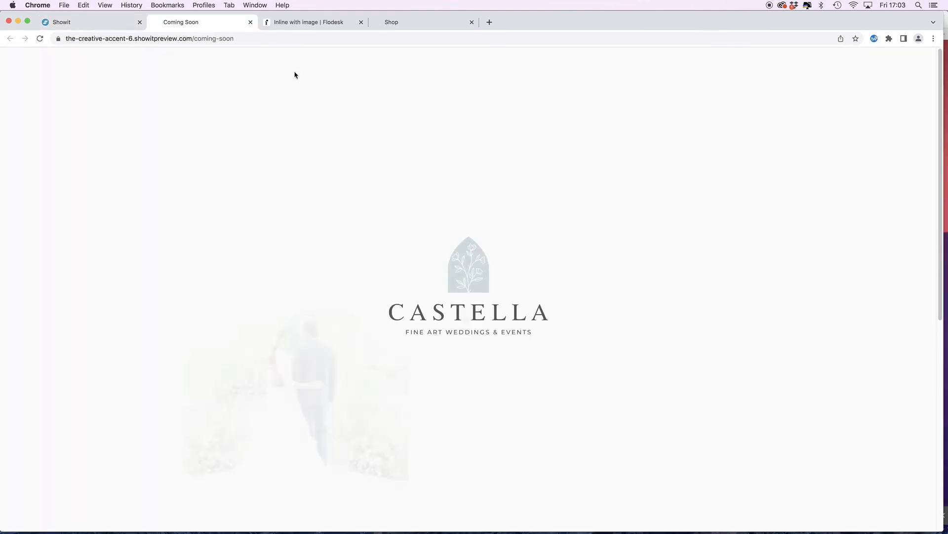
scroll(361, 180, down, 7)
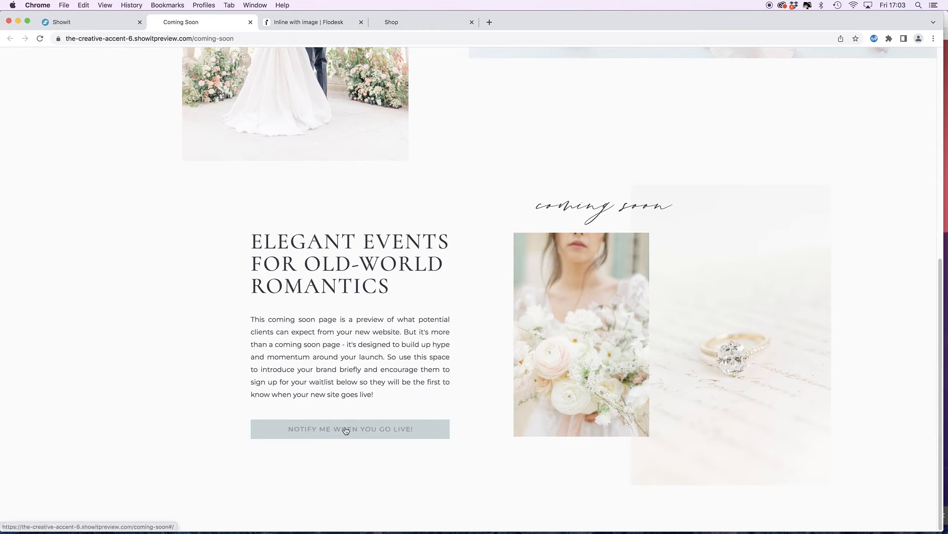
click(346, 430)
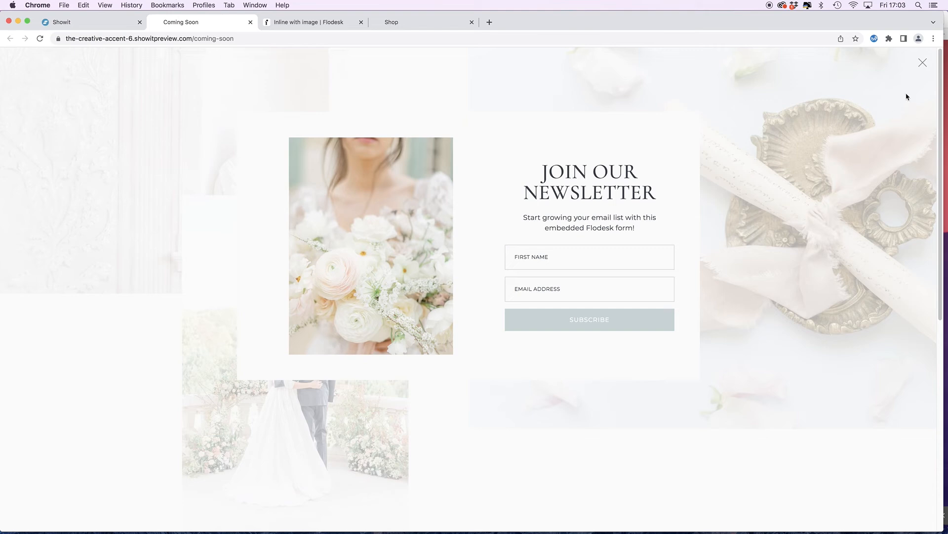
click(922, 63)
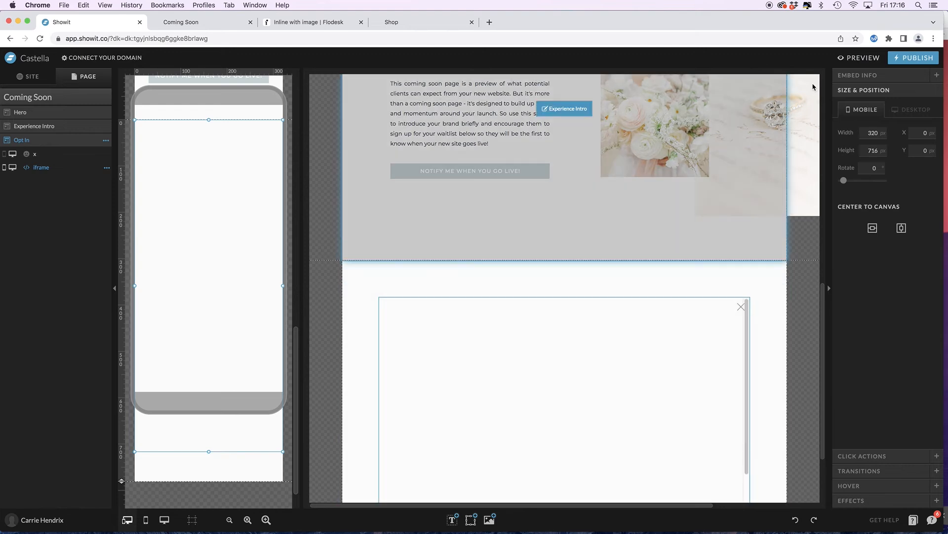
- Preview the mobile Coming Soon page, open the newsletter form with its button, check its fit, and close the preview
click(858, 61)
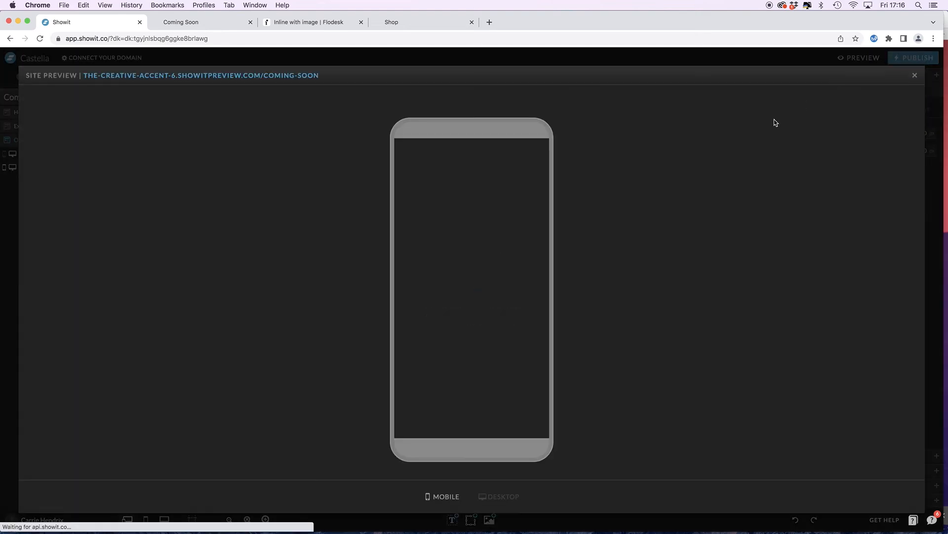
scroll(481, 289, down, 10)
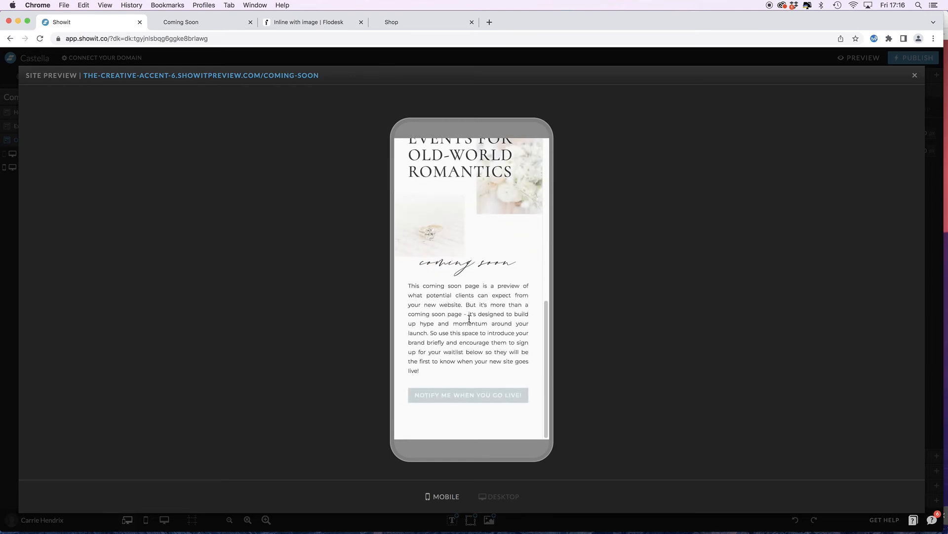
click(458, 396)
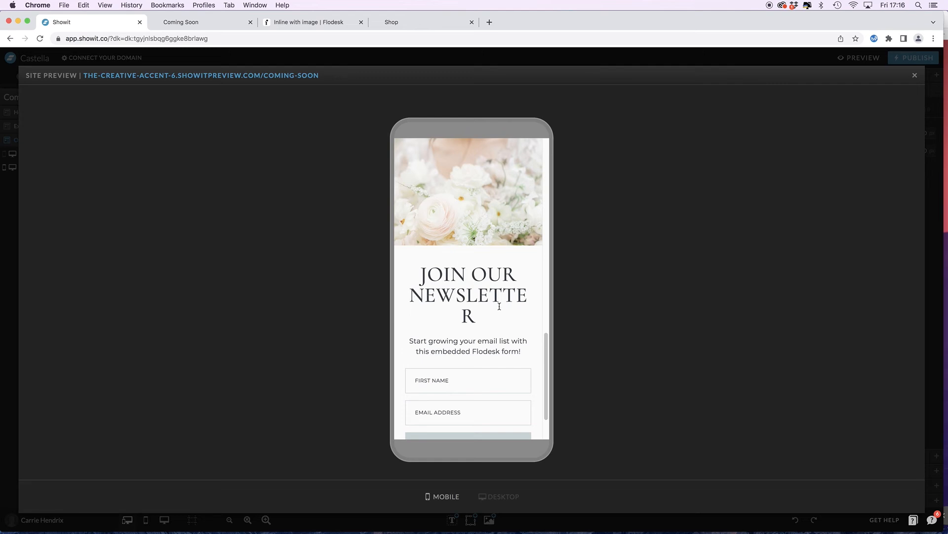
scroll(474, 319, down, 3)
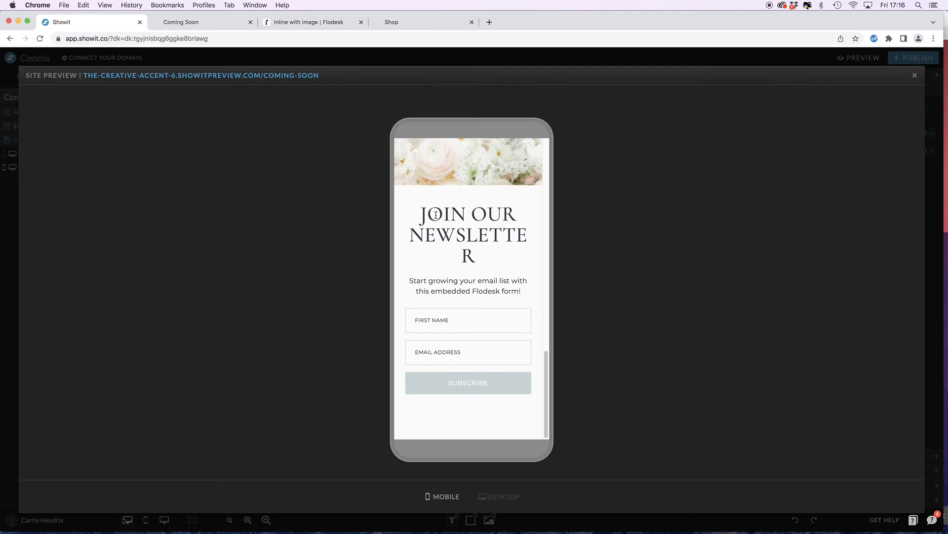
click(914, 75)
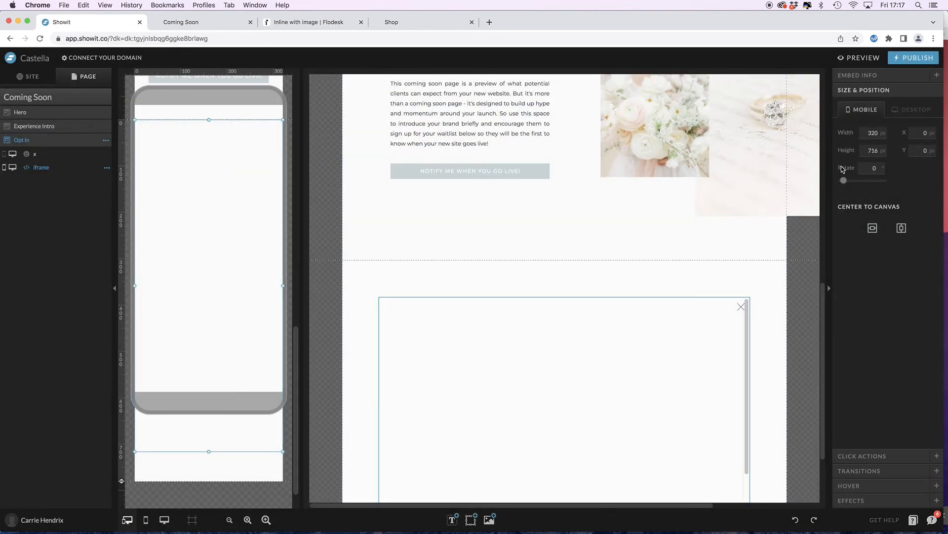
- Set the mobile iframe's width to 335 px and center it horizontally on the Opt In canvas
click(862, 132)
text(3)
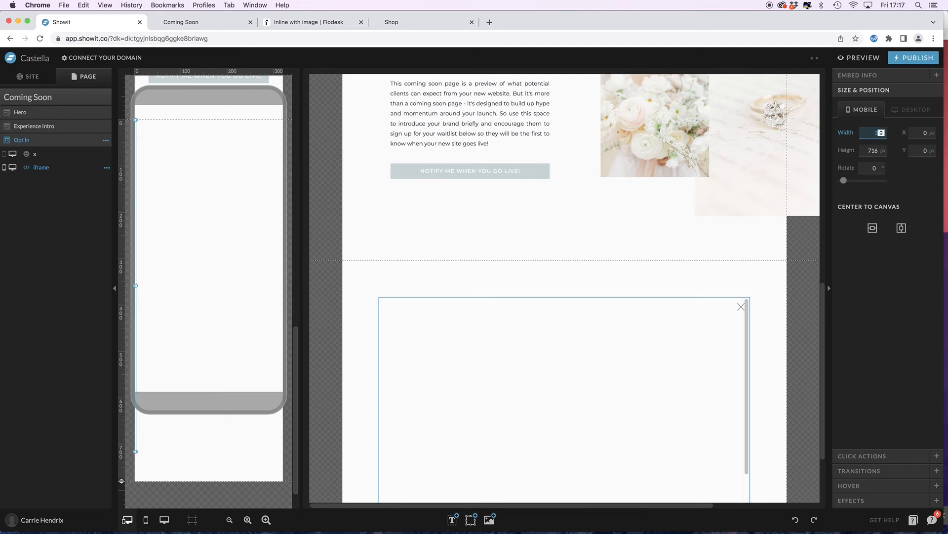
text(35)
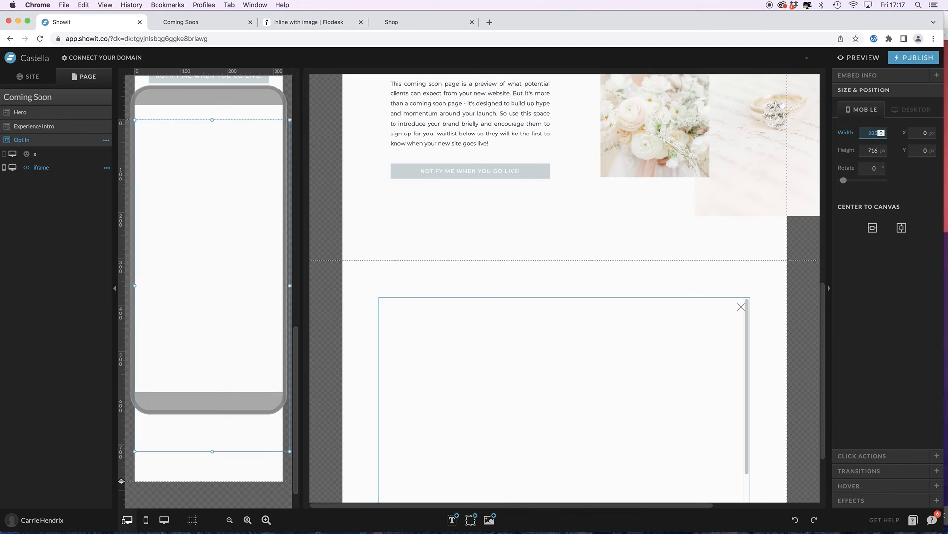
key(Return)
click(901, 228)
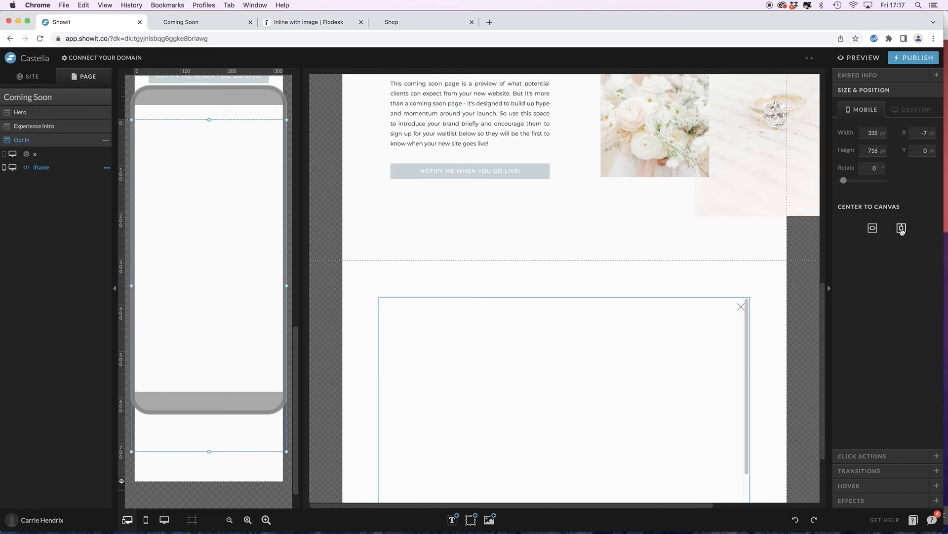
- Set the Opt In canvas's mobile initial height to 760 px
click(244, 470)
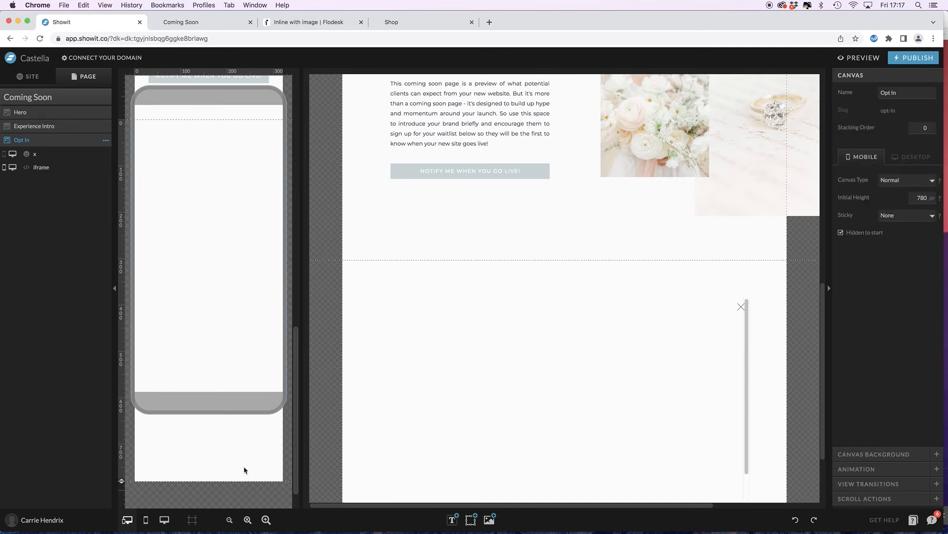
double_click(911, 197)
text(760)
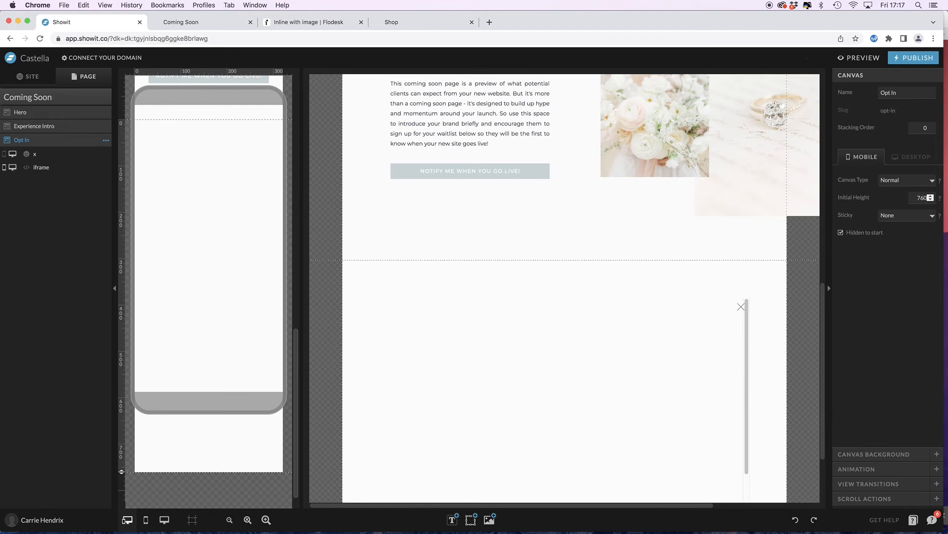
key(Return)
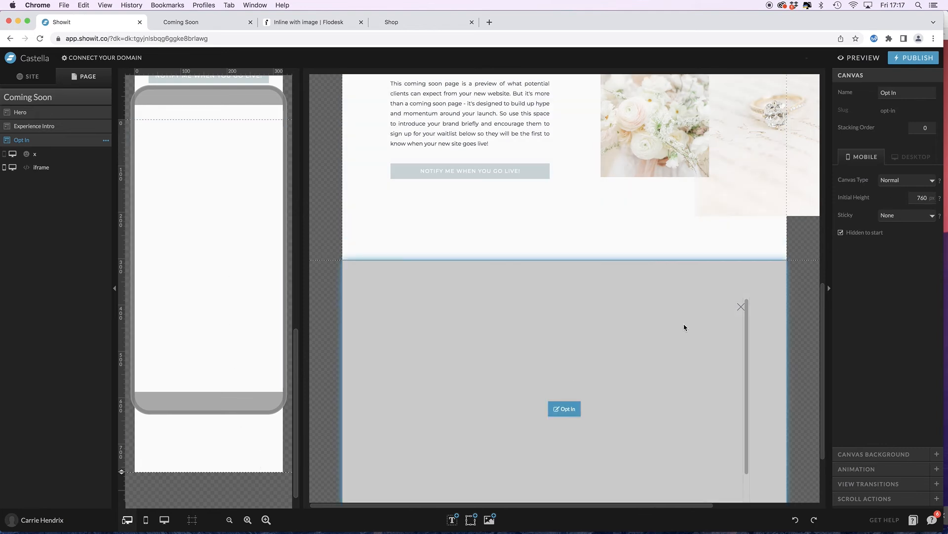
- Examine the Opt In canvas's desktop settings and iframe dimensions, check the form design in Flodesk, and return to Showit
scroll(684, 328, down, 3)
click(558, 246)
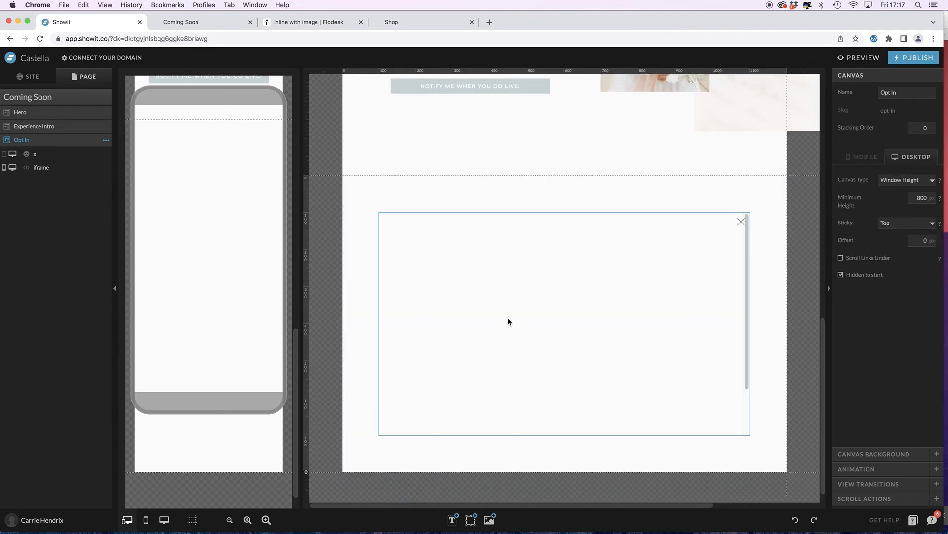
click(550, 286)
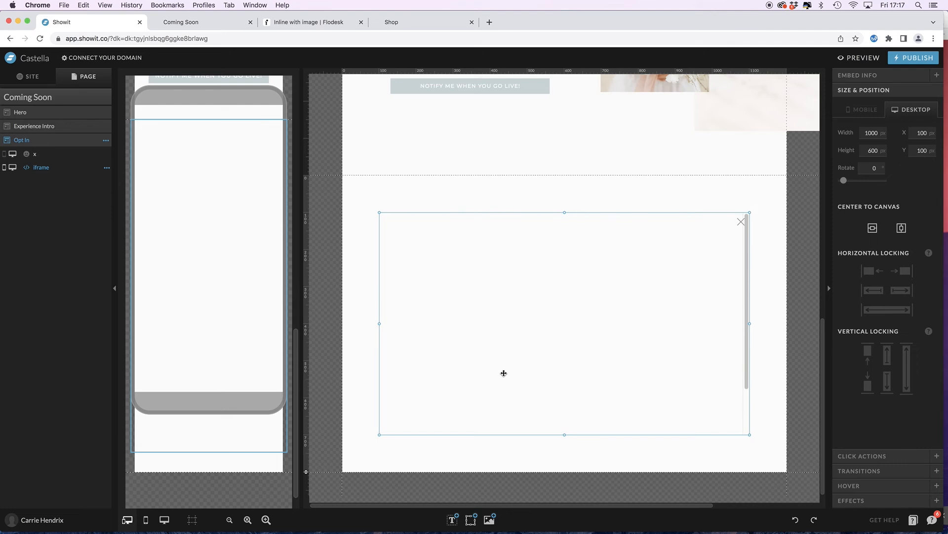
click(311, 22)
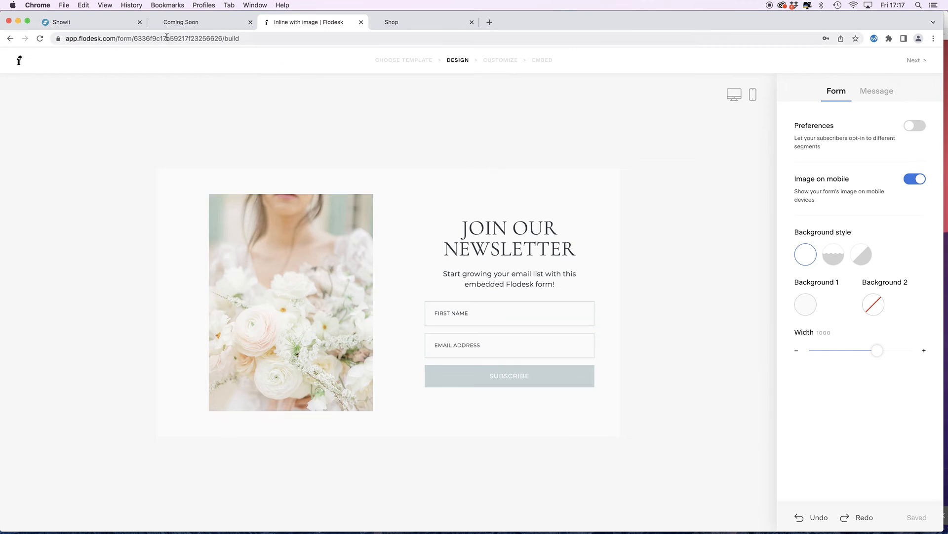
click(104, 25)
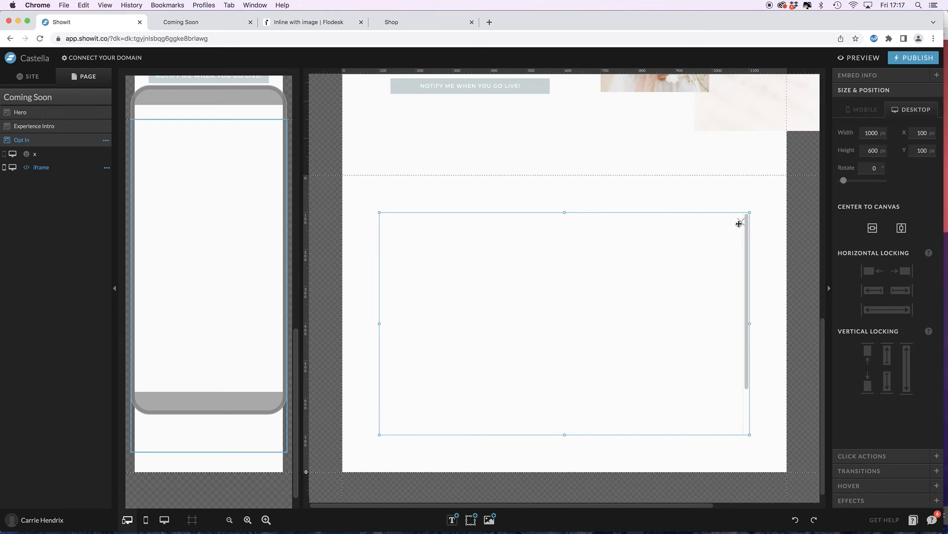
- Preview the mobile Coming Soon page, open the newsletter form with its notify button, and check how its image, text, and fields fit
click(841, 58)
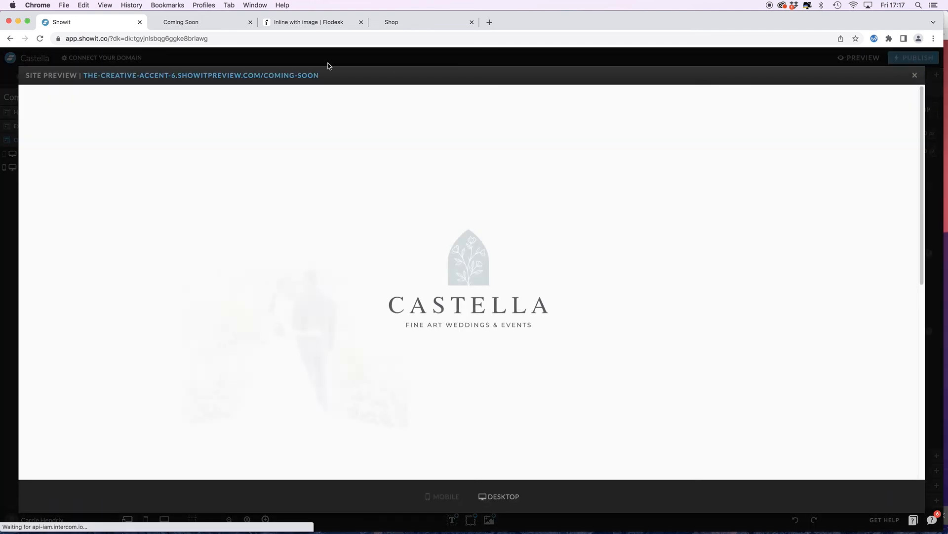
click(442, 498)
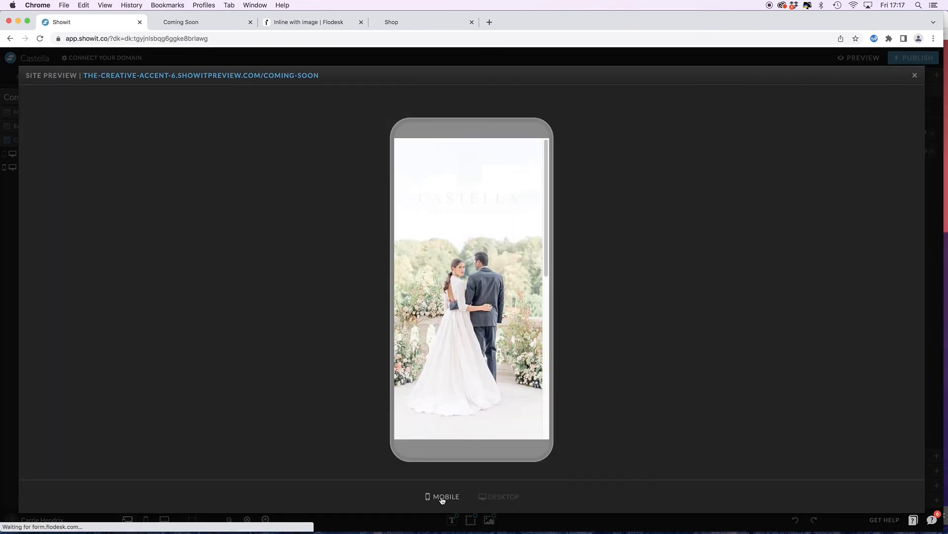
scroll(476, 349, down, 3)
scroll(476, 350, down, 5)
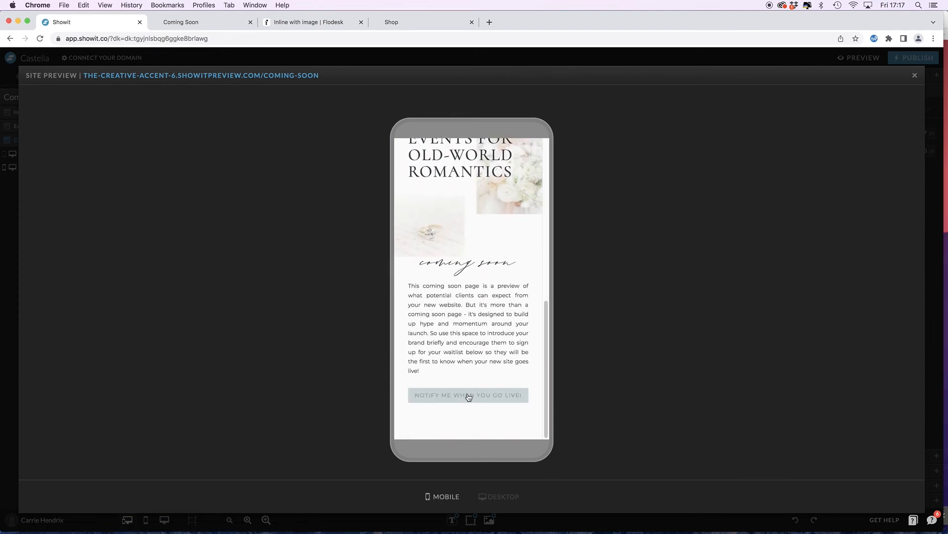
scroll(470, 392, down, 5)
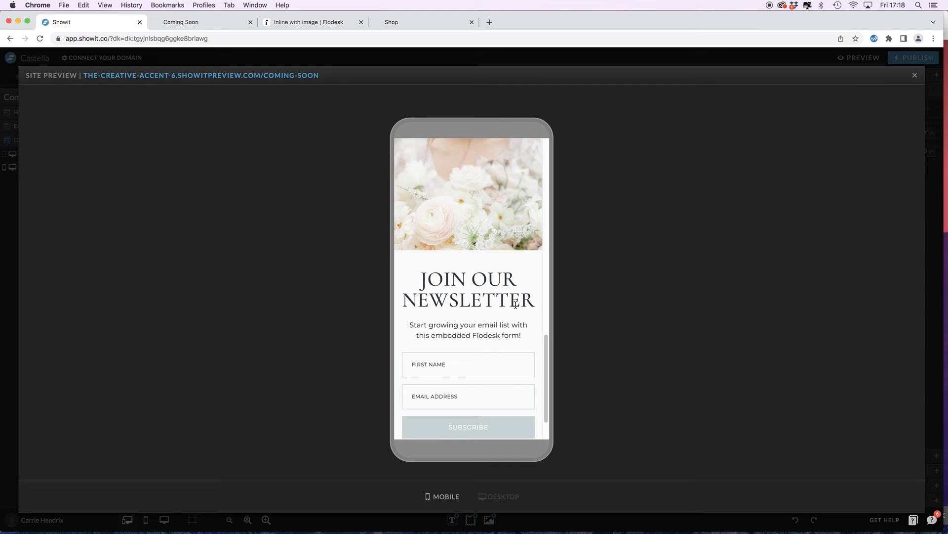
scroll(518, 323, down, 2)
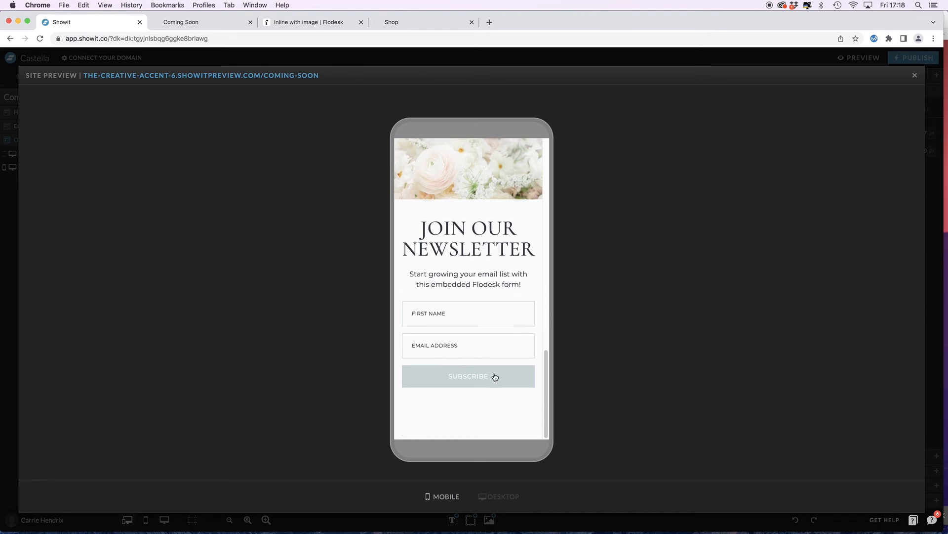
scroll(502, 348, up, 1)
scroll(502, 349, up, 5)
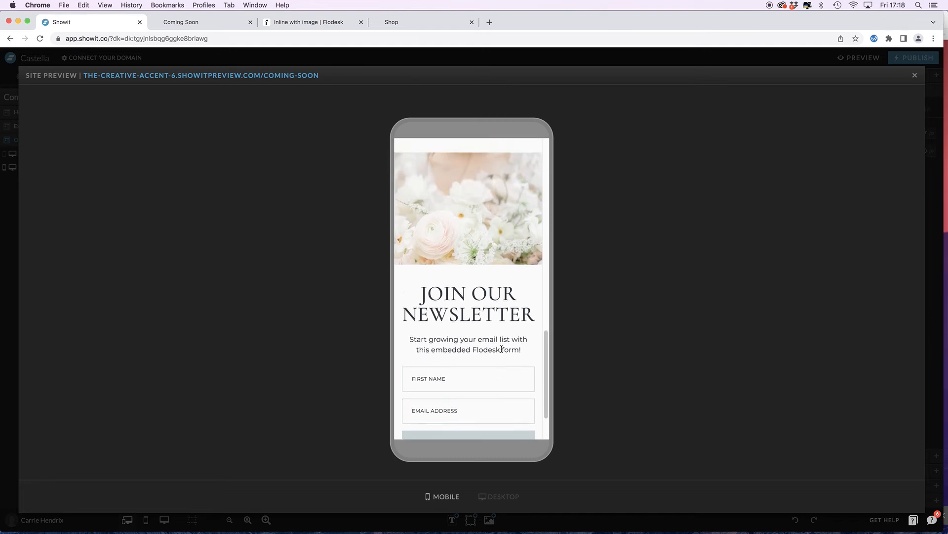
scroll(503, 350, down, 2)
scroll(502, 350, down, 3)
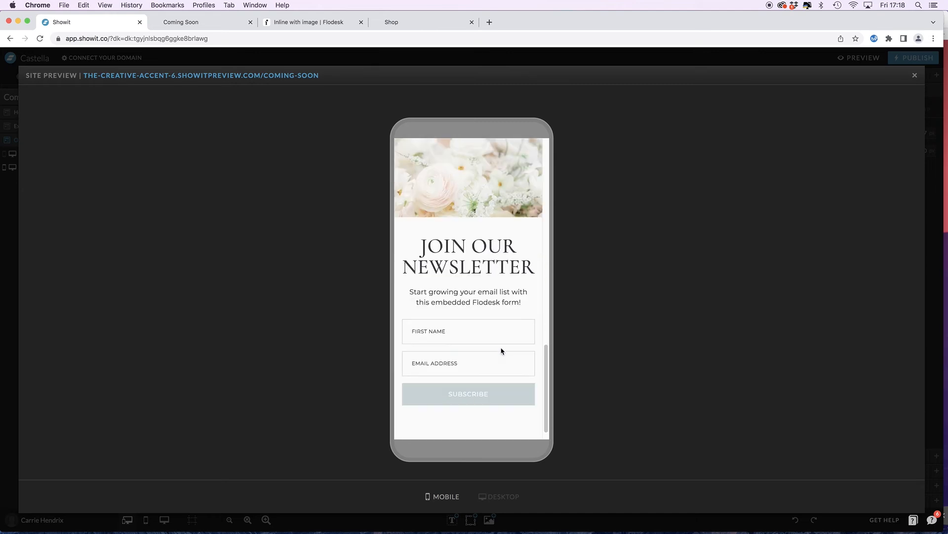
scroll(502, 352, up, 1)
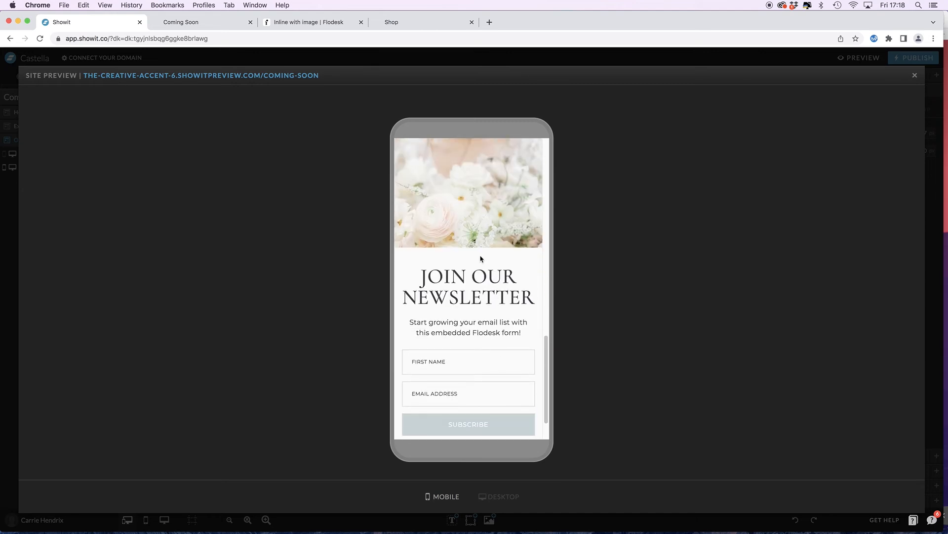
scroll(480, 259, up, 1)
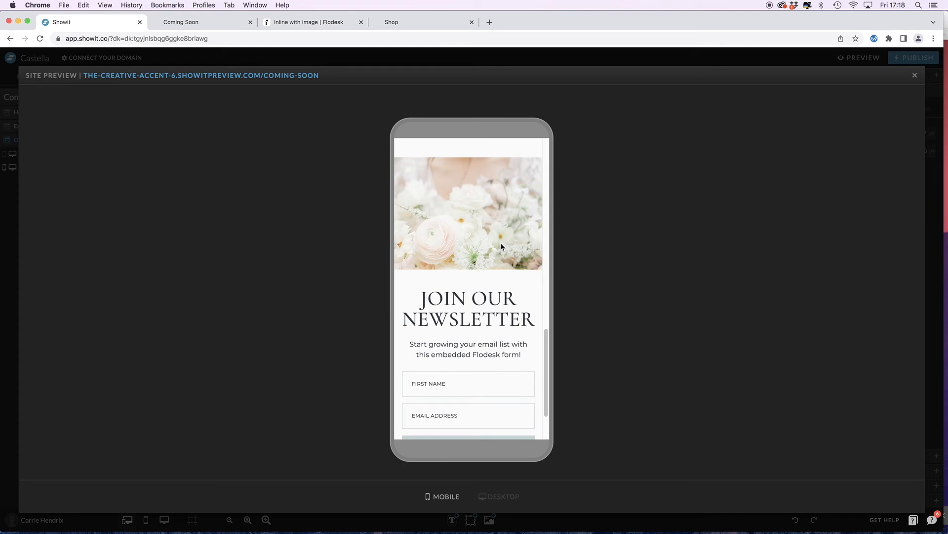
scroll(502, 254, down, 1)
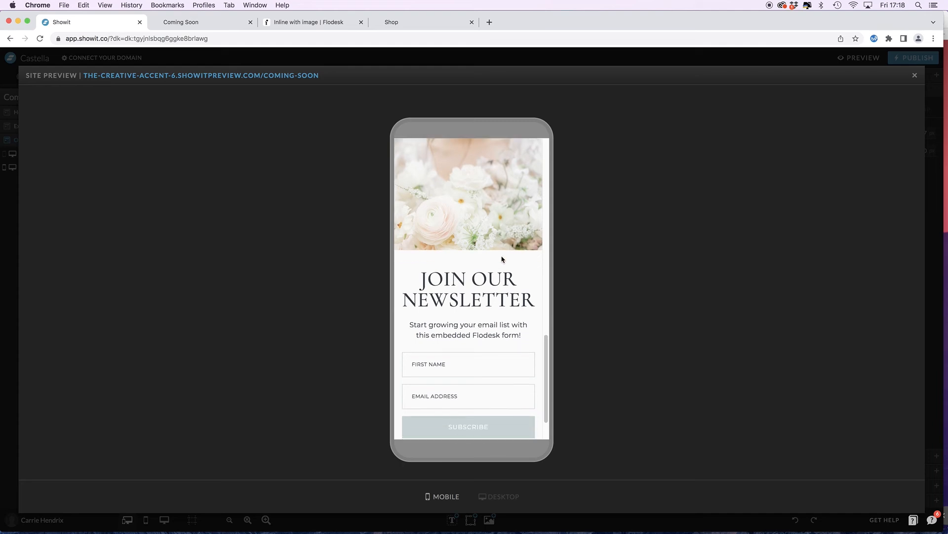
scroll(497, 213, down, 2)
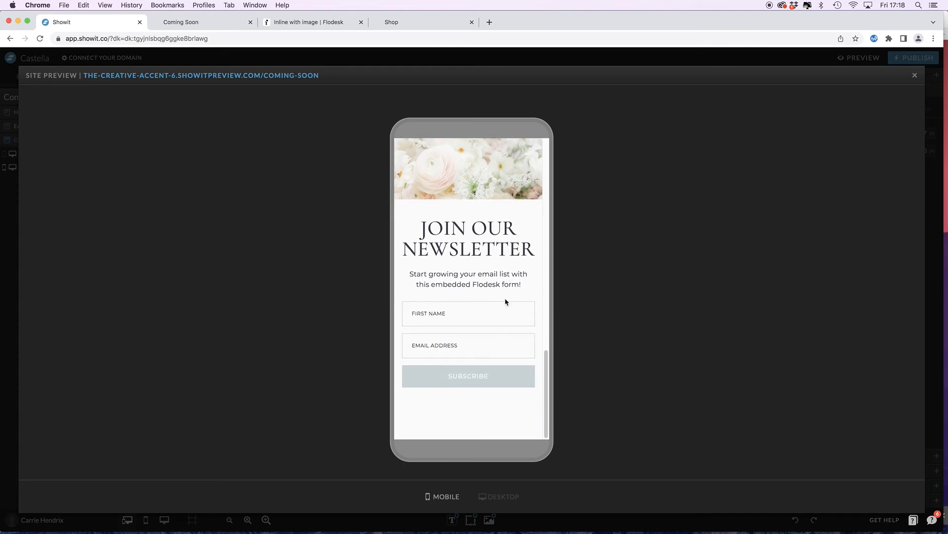
scroll(506, 300, up, 5)
scroll(505, 300, up, 20)
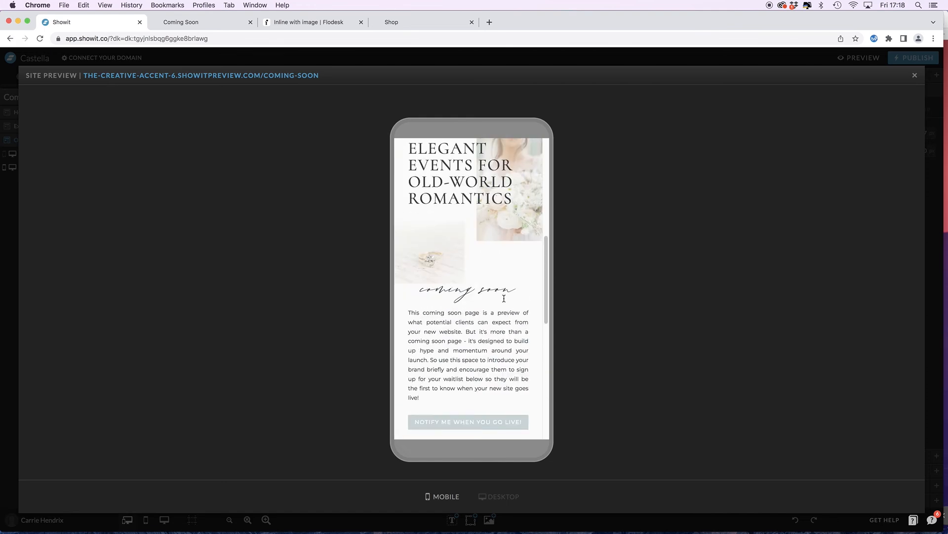
scroll(504, 298, down, 10)
scroll(504, 298, down, 10)
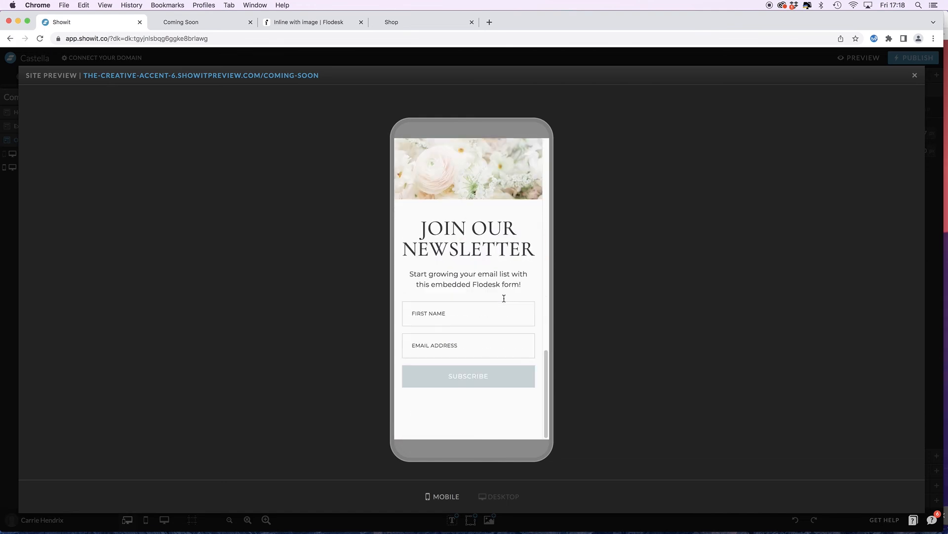
- Open the site preview in its own browser tab and test opening and closing the newsletter pop-up on desktop
click(252, 77)
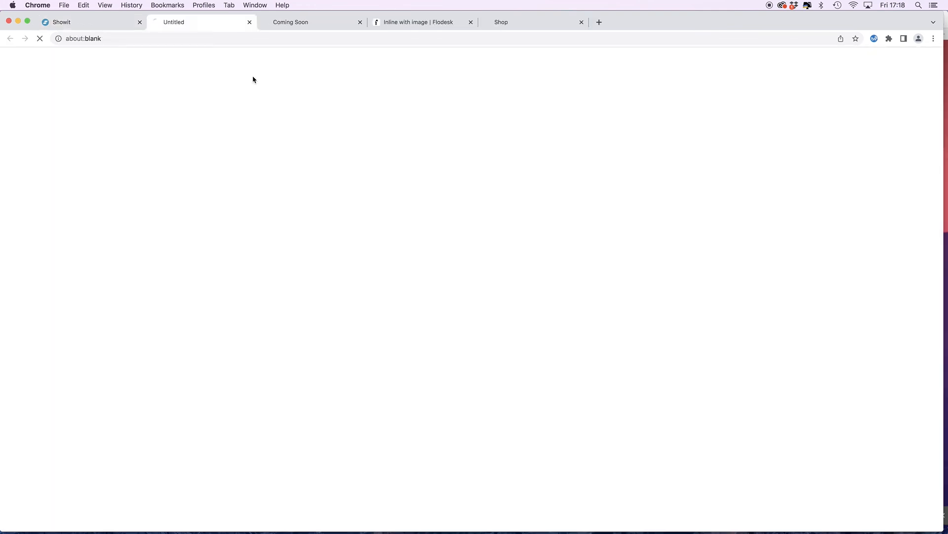
scroll(401, 163, down, 8)
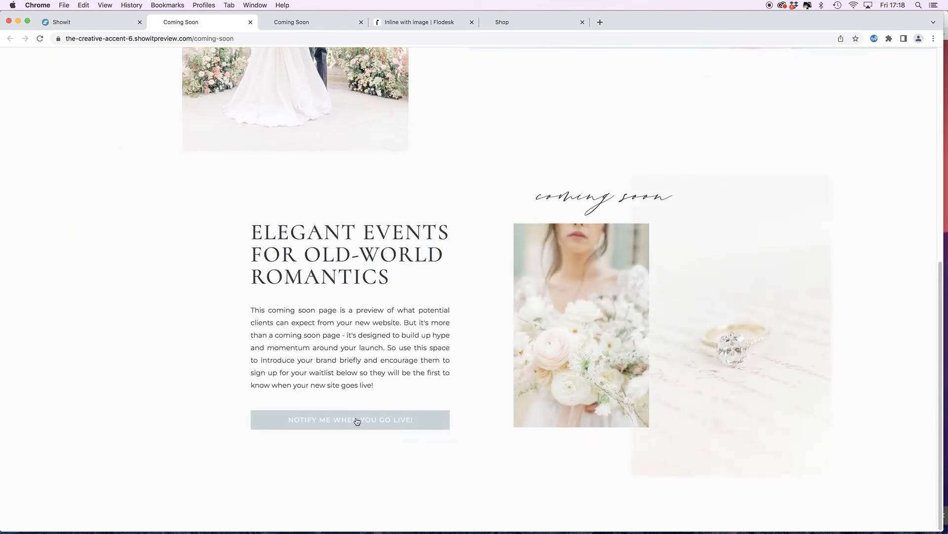
click(357, 419)
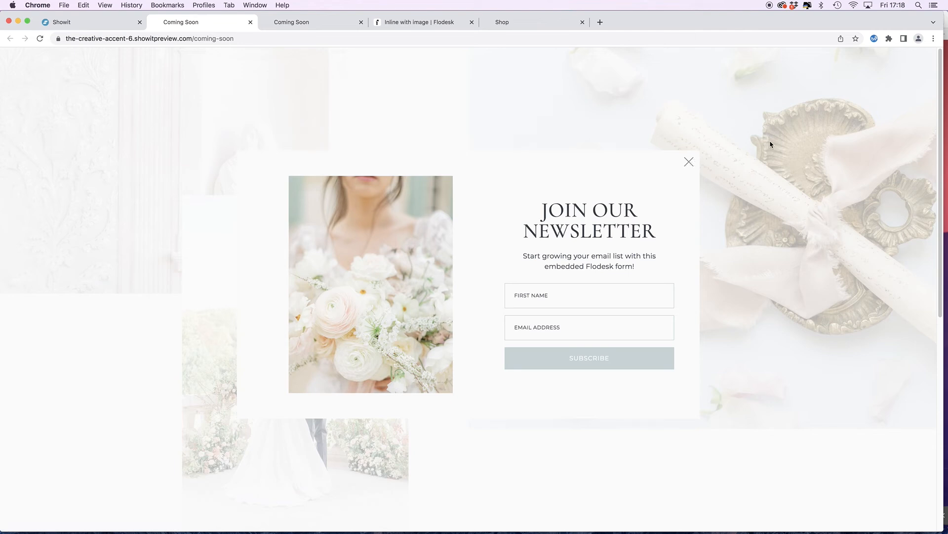
click(690, 162)
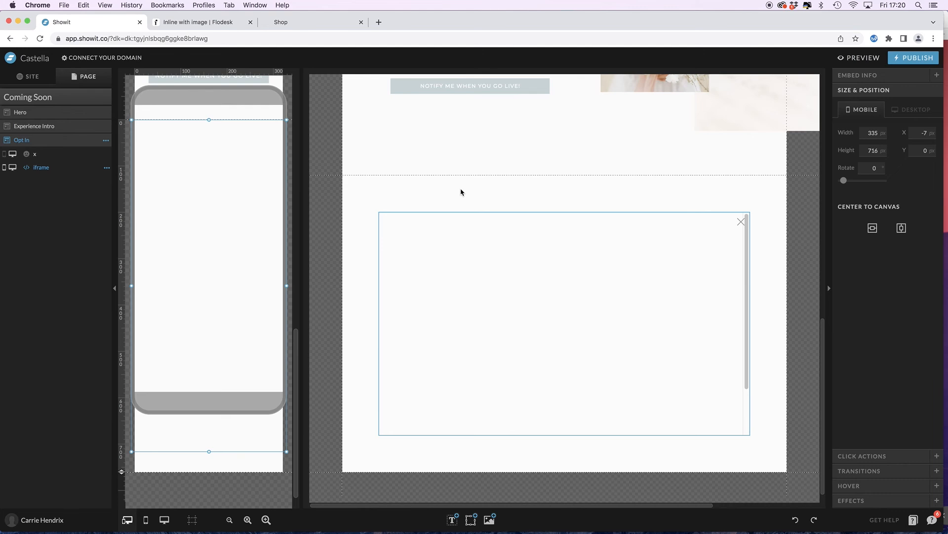
- Duplicate the Coming Soon page and show the copy's list of canvases
mouse_move(477, 194)
click(85, 102)
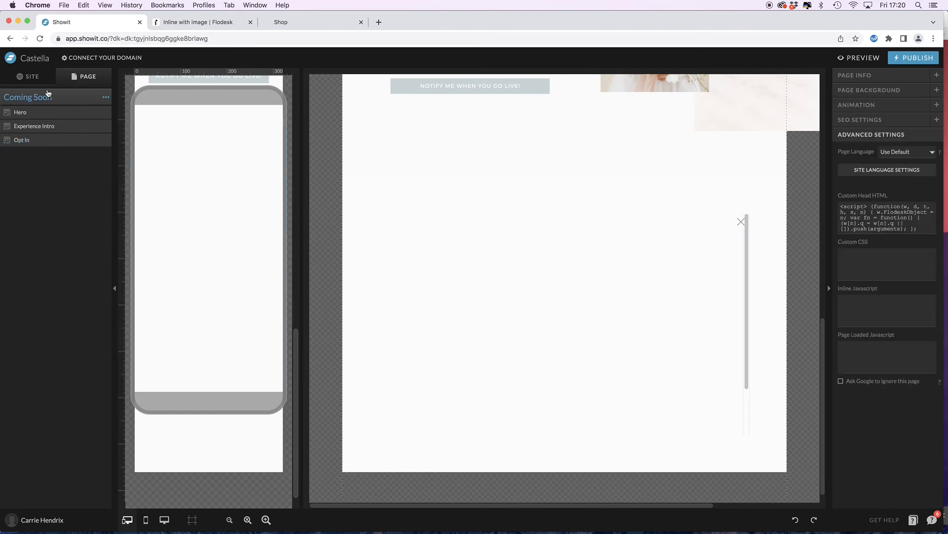
click(27, 76)
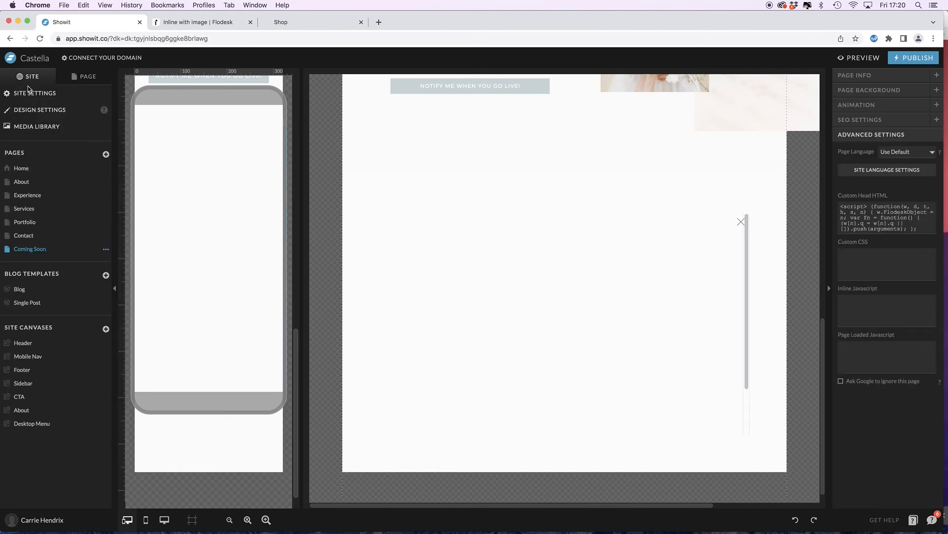
click(106, 249)
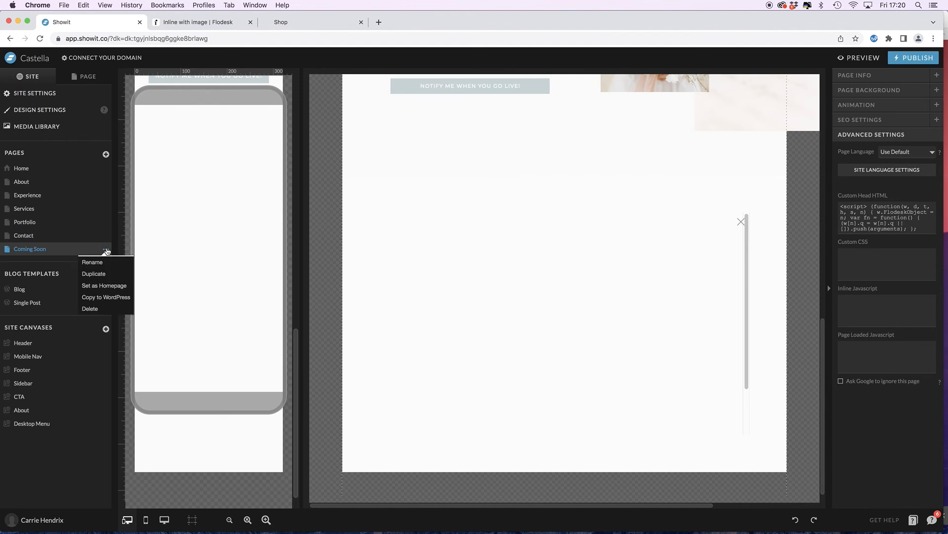
click(93, 273)
click(80, 77)
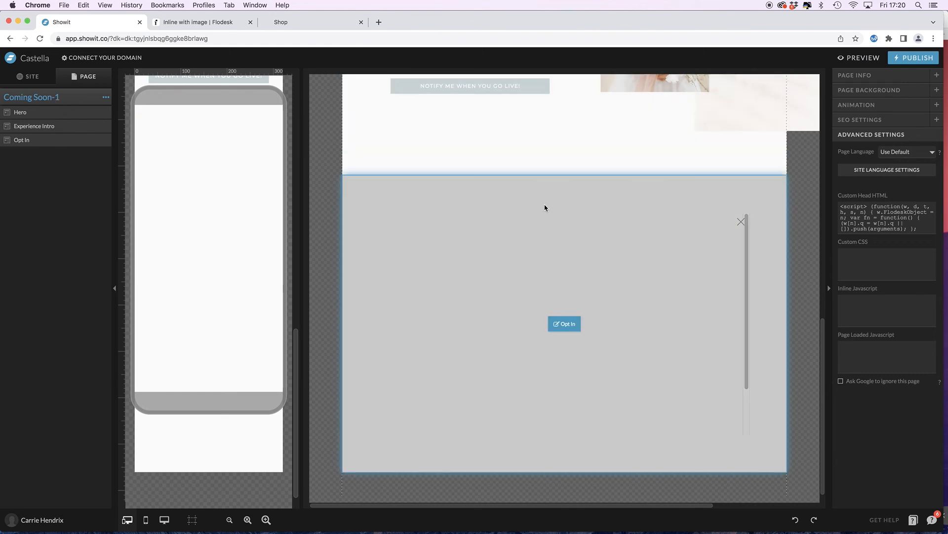
- Review the duplicated page's content, the Opt In canvas's desktop settings, and the page's custom head HTML
scroll(560, 193, up, 8)
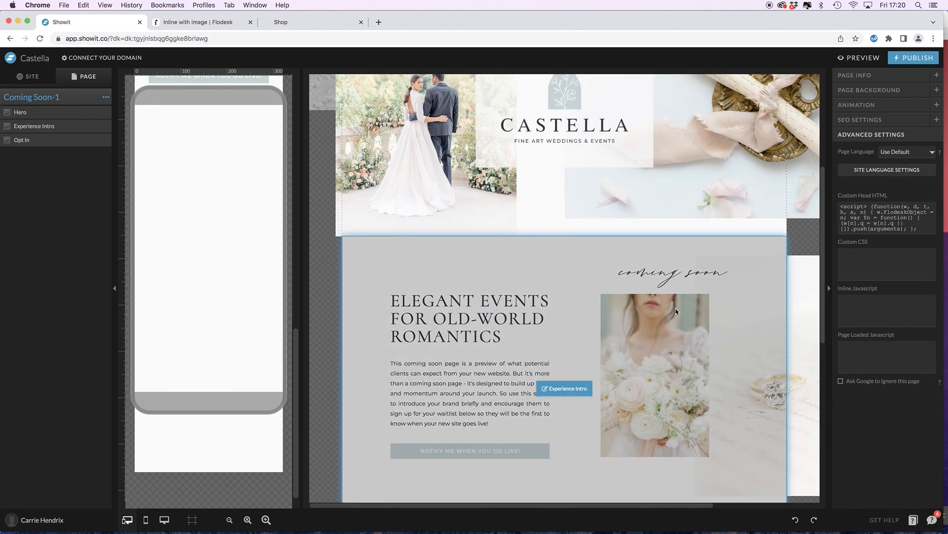
scroll(575, 308, down, 4)
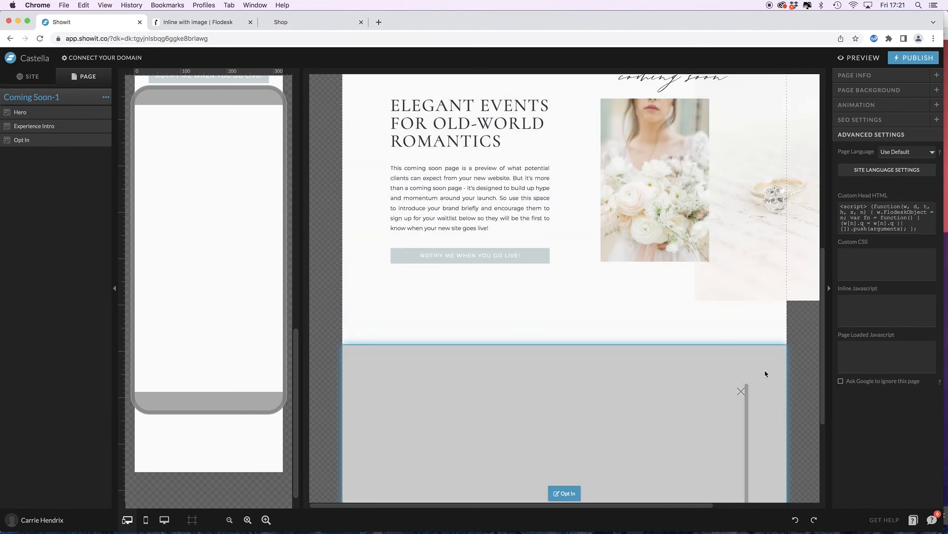
click(767, 372)
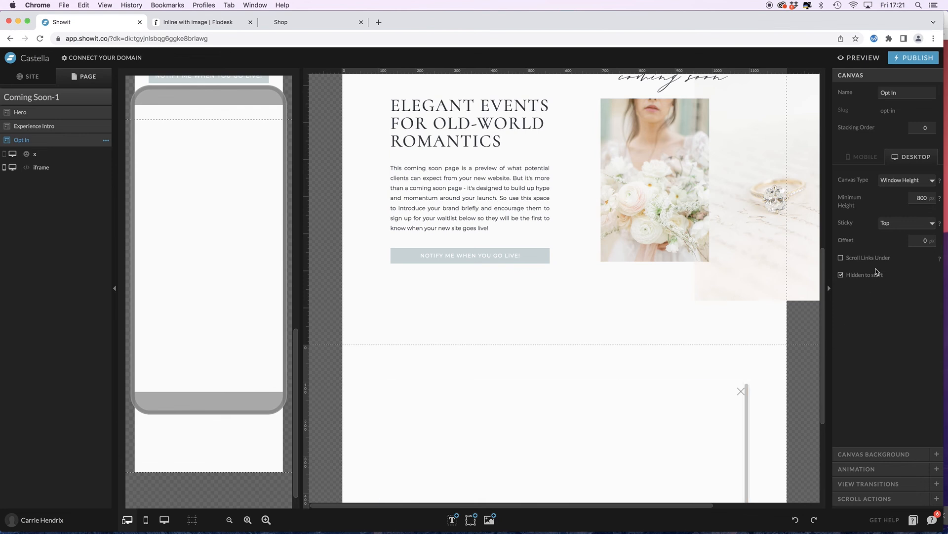
click(54, 99)
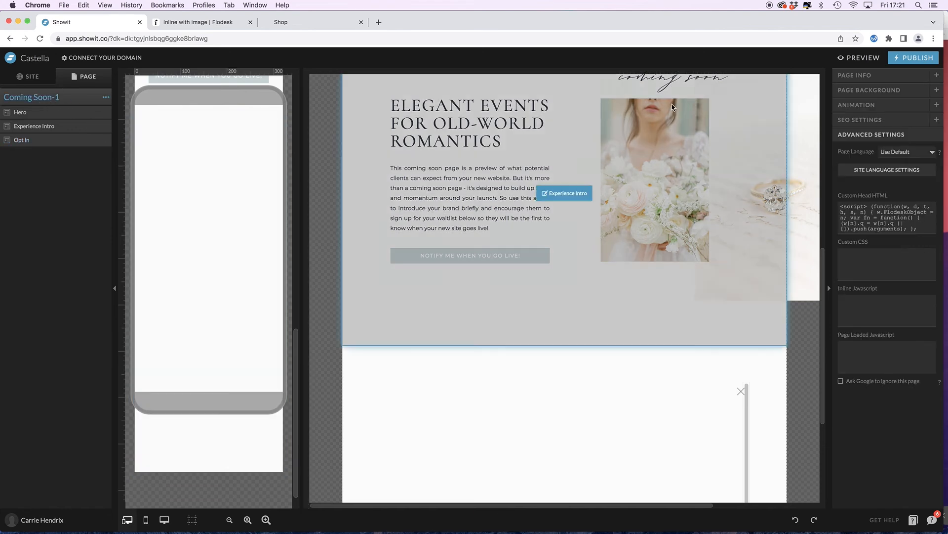
drag(856, 201, 890, 213)
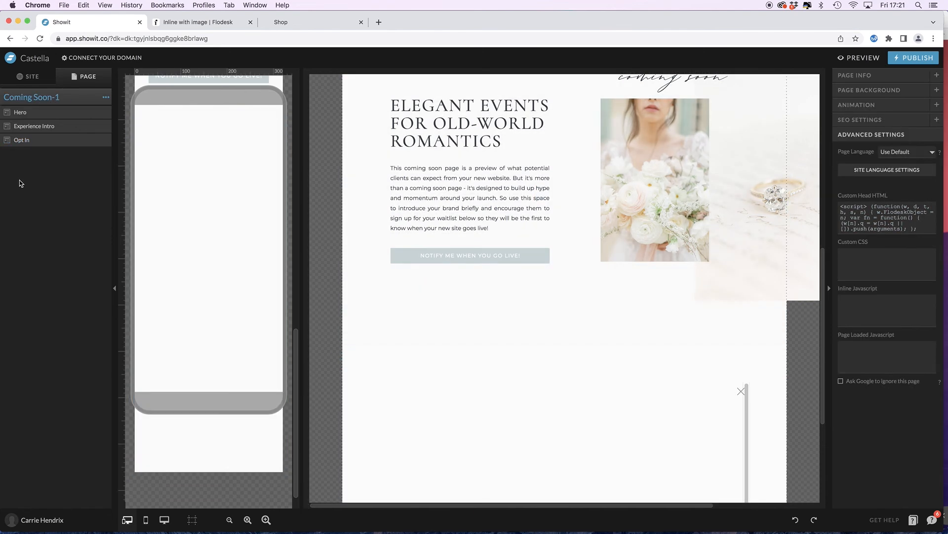
- Set the duplicated page's Opt In canvas on desktop to type Normal, Sticky None, and not hidden to start
click(22, 140)
click(748, 168)
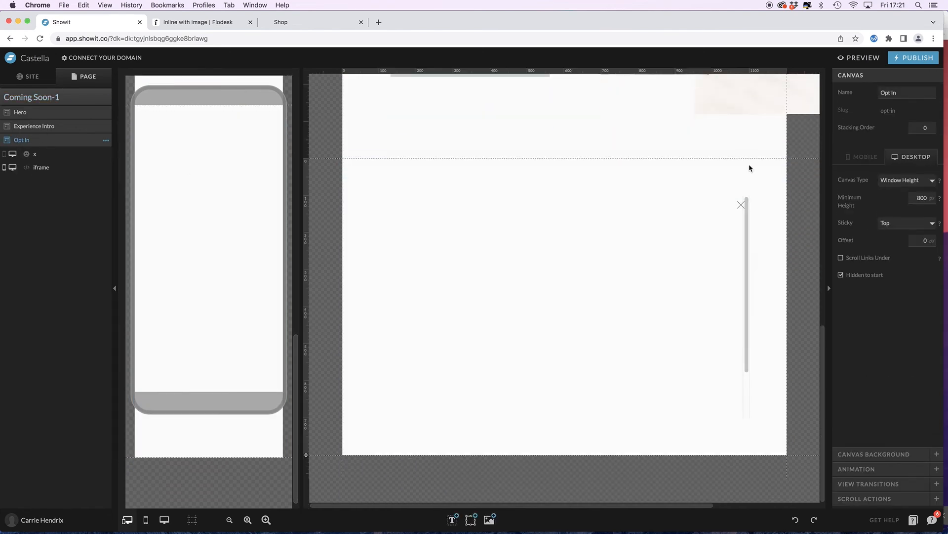
click(886, 180)
click(894, 173)
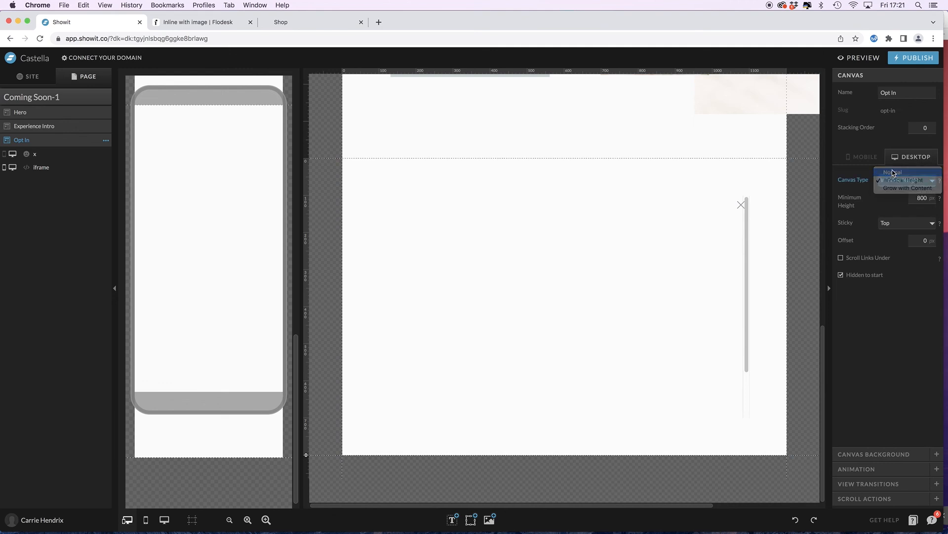
click(894, 218)
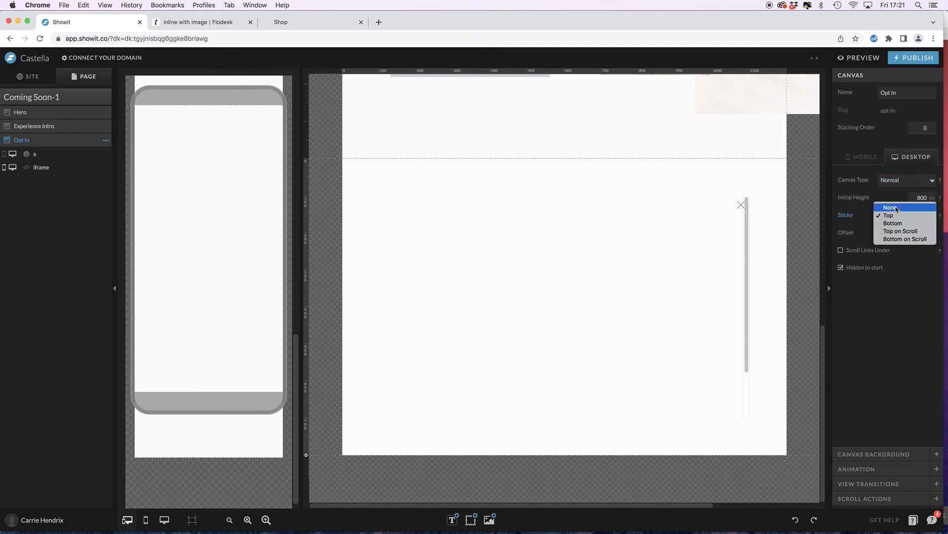
click(890, 207)
click(842, 233)
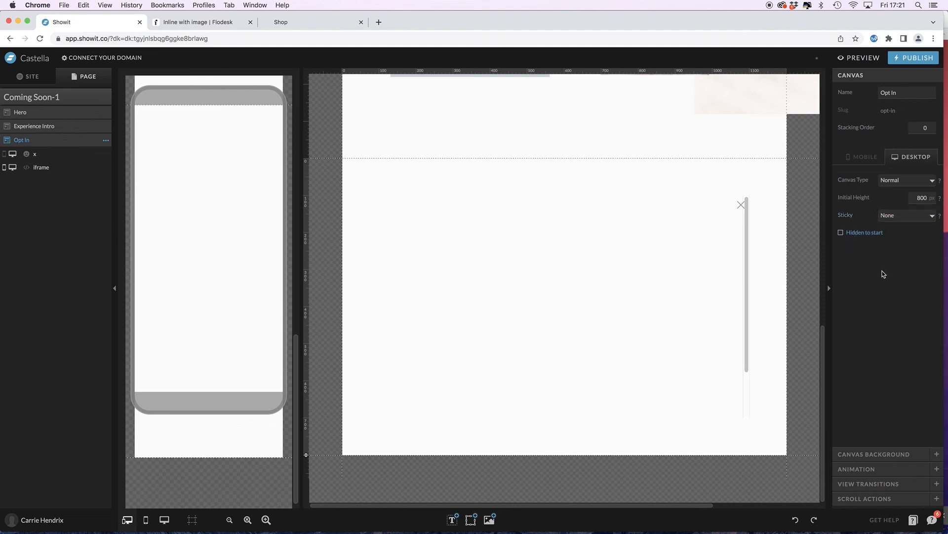
- Delete the close icon from the Opt In canvas and hide the Experience Intro canvas on desktop
click(742, 208)
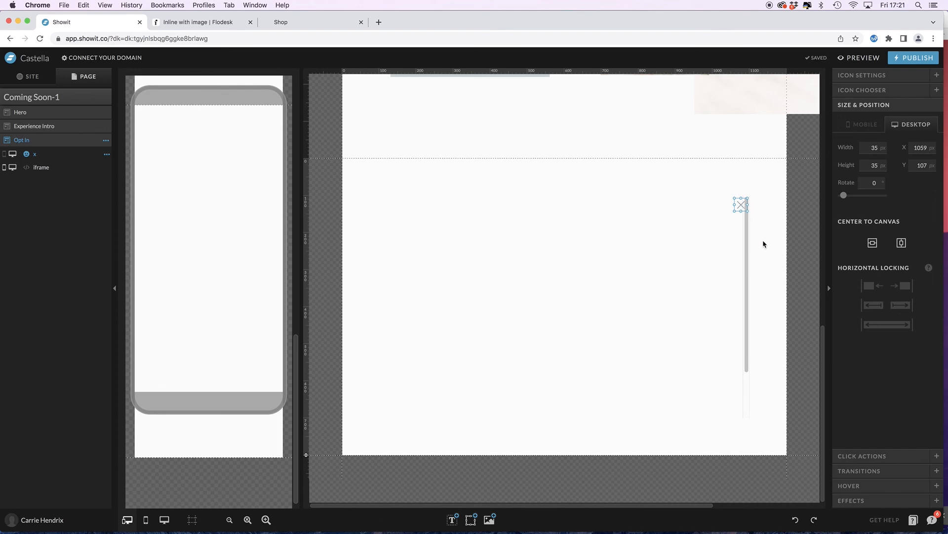
key(Delete)
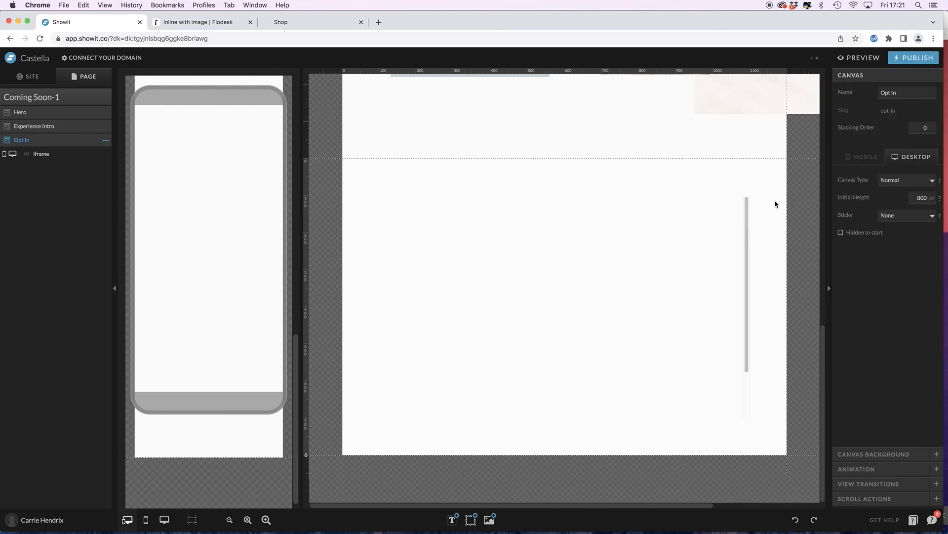
scroll(778, 210, up, 3)
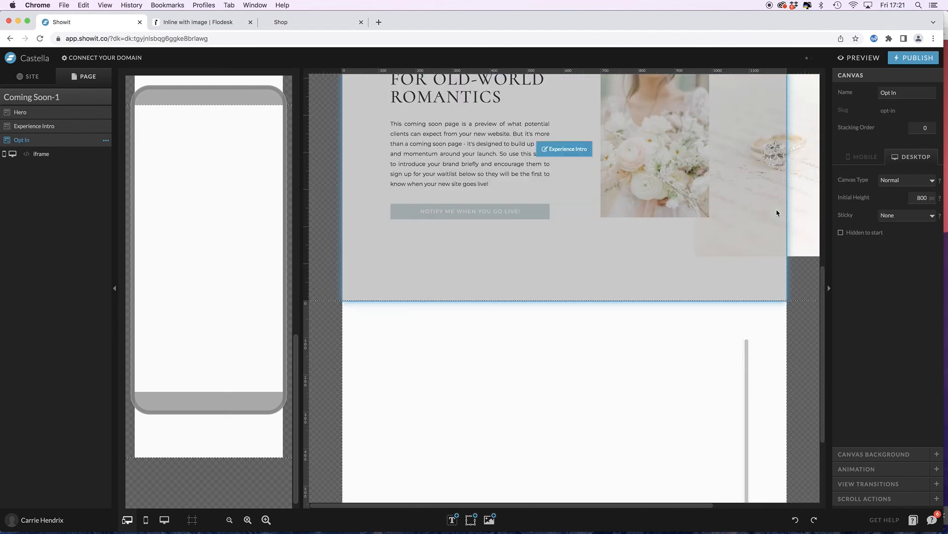
scroll(776, 251, up, 1)
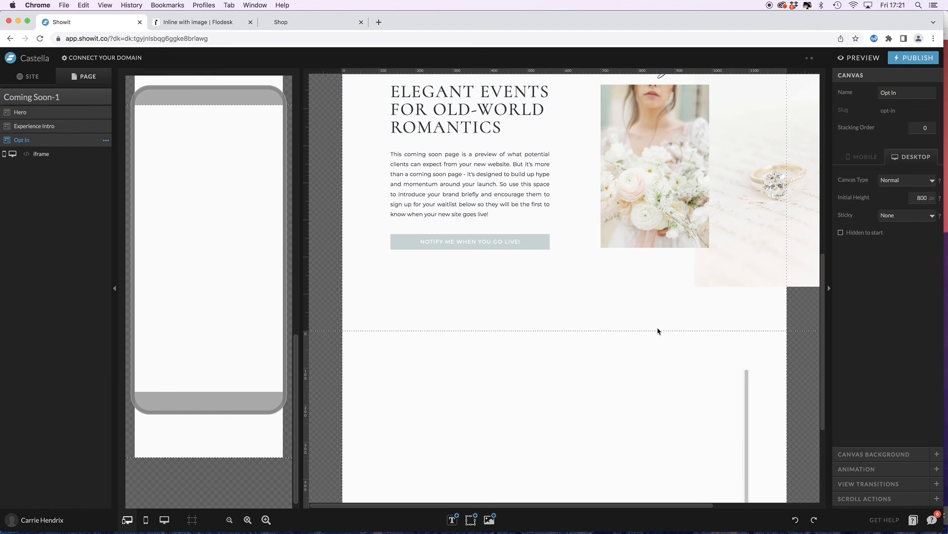
click(636, 292)
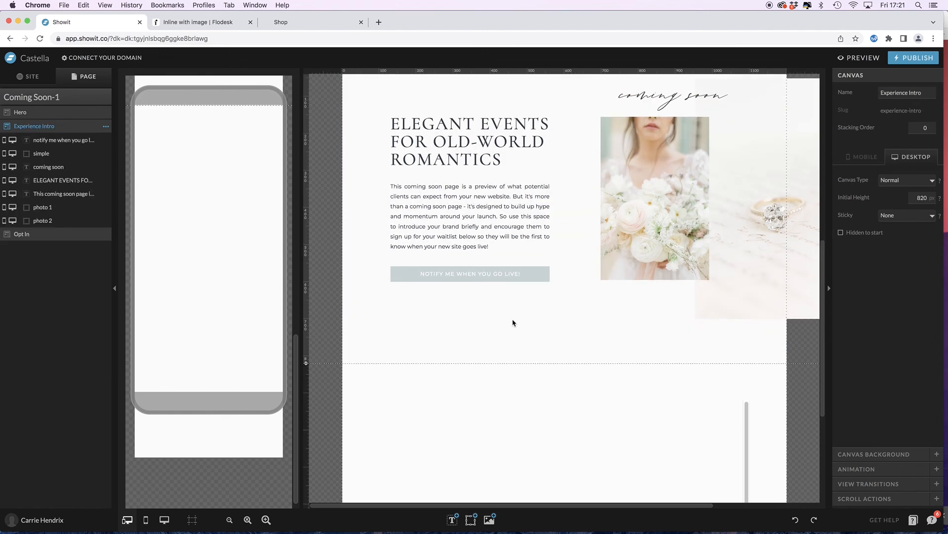
click(106, 127)
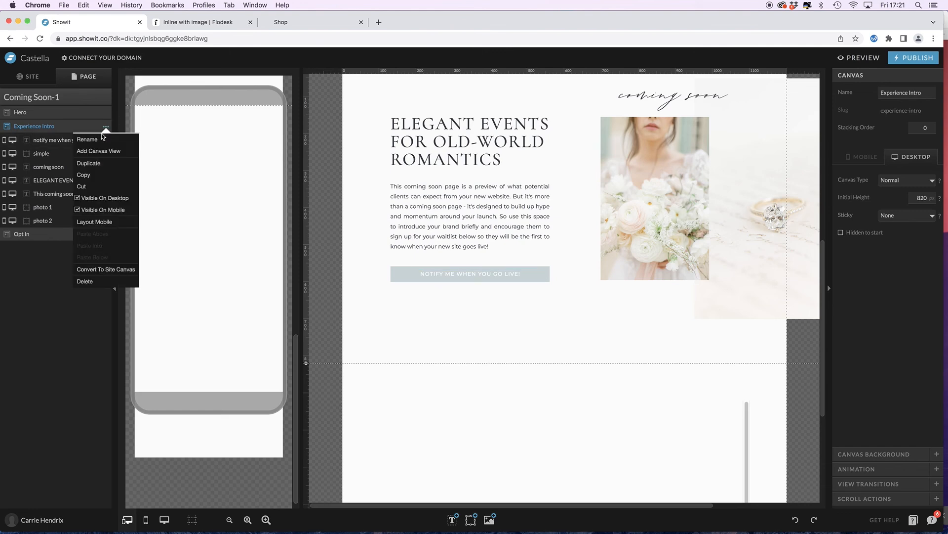
click(95, 198)
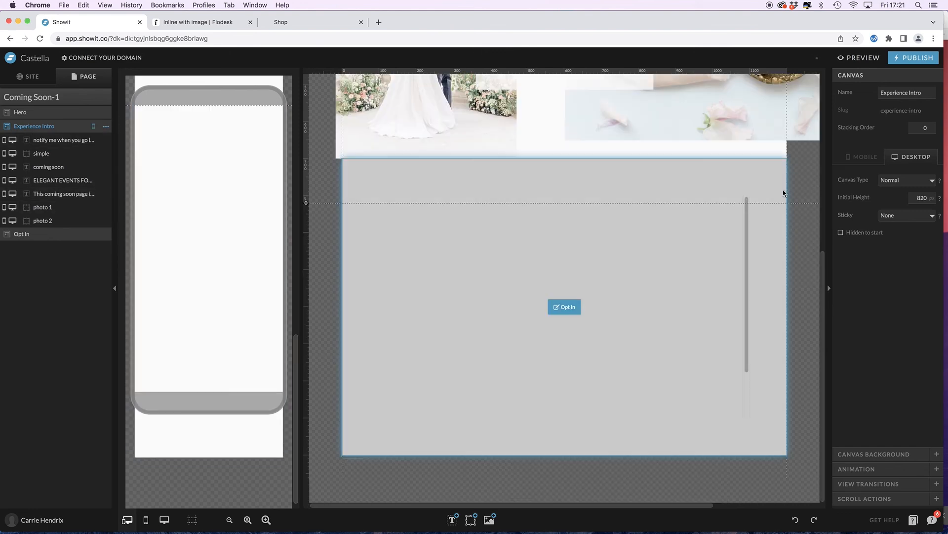
- Check the duplicated page's desktop layout, open its preview in a separate browser tab, and examine the inline newsletter form
scroll(648, 195, up, 3)
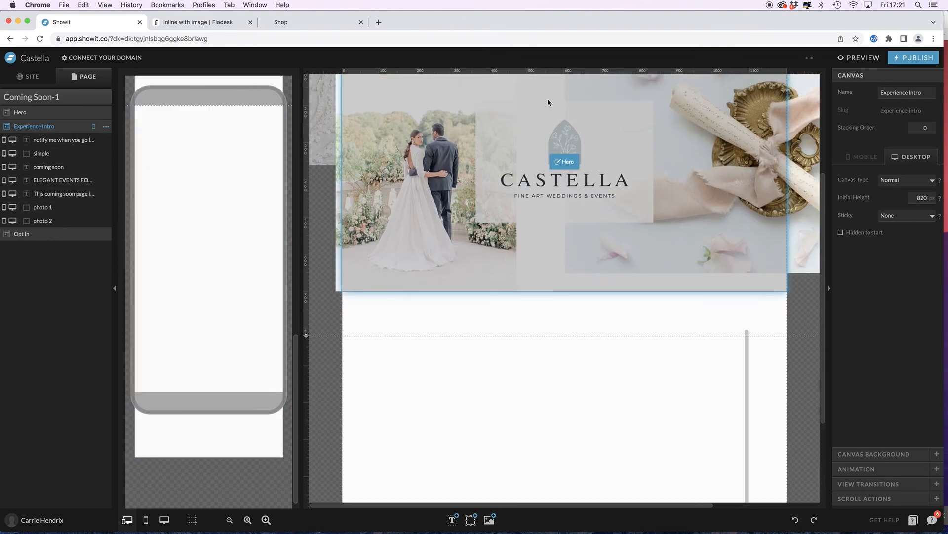
scroll(604, 289, down, 1)
scroll(604, 289, down, 3)
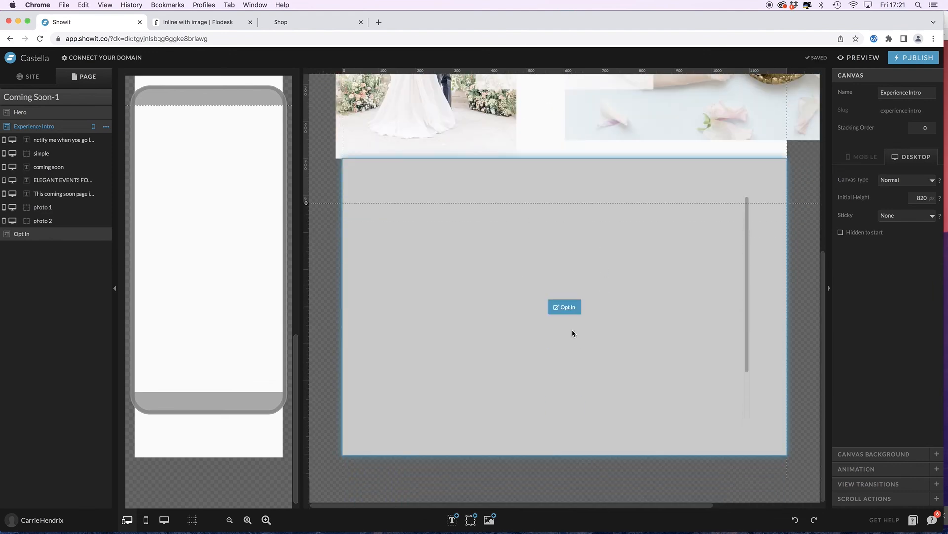
click(773, 304)
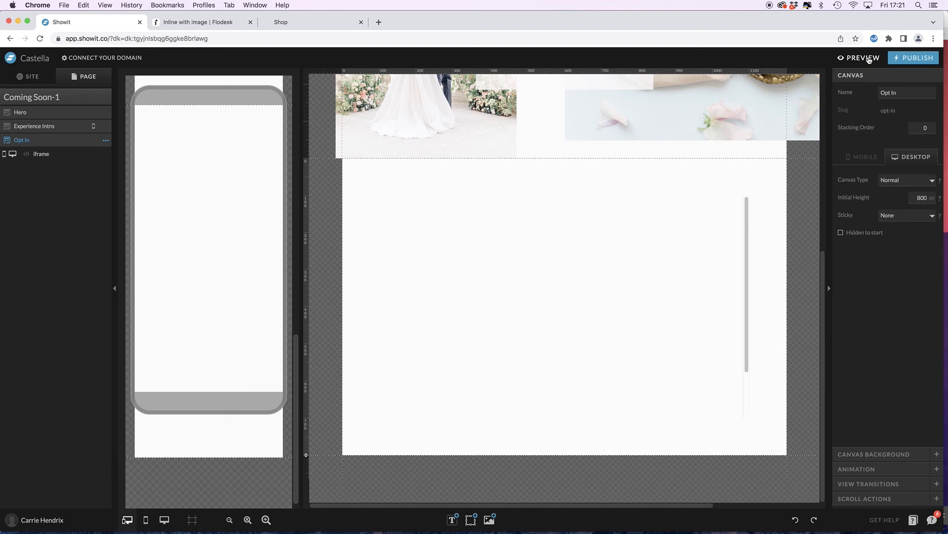
click(869, 60)
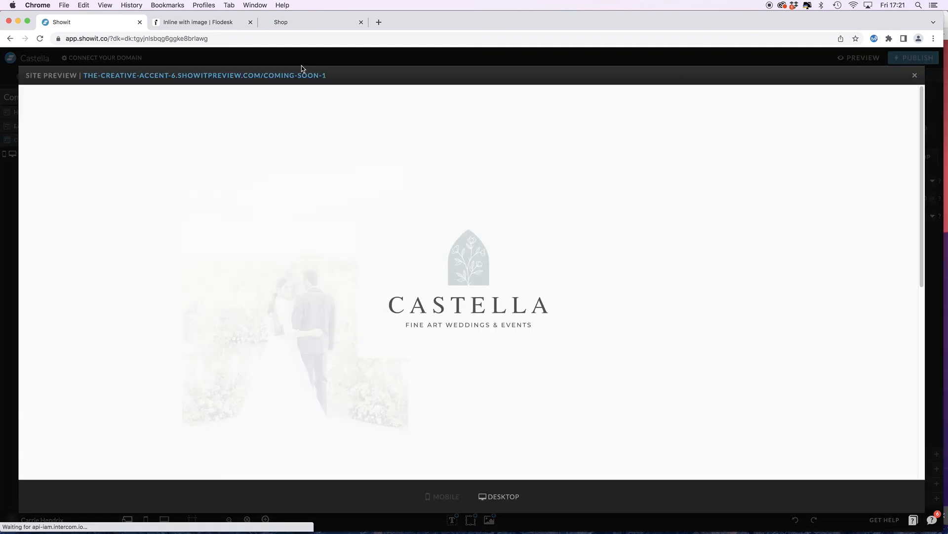
click(286, 75)
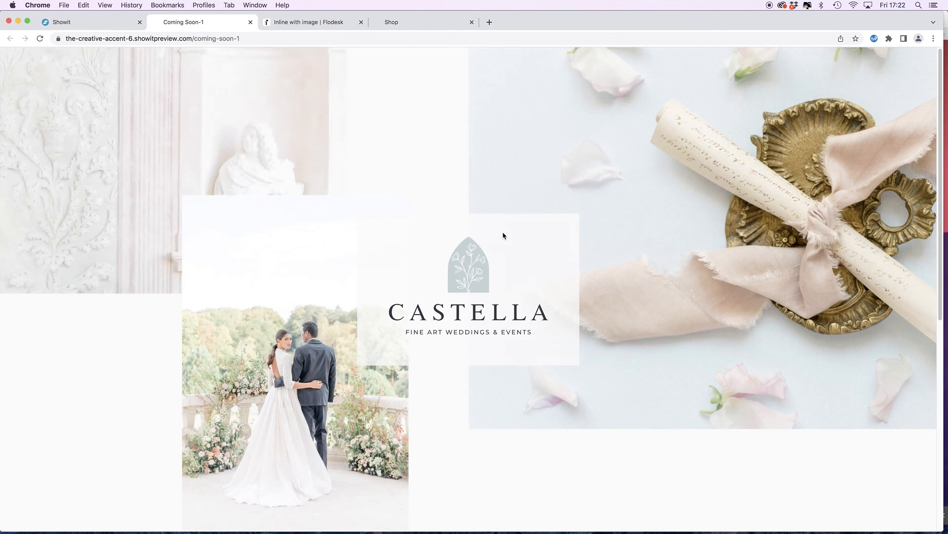
scroll(505, 234, down, 5)
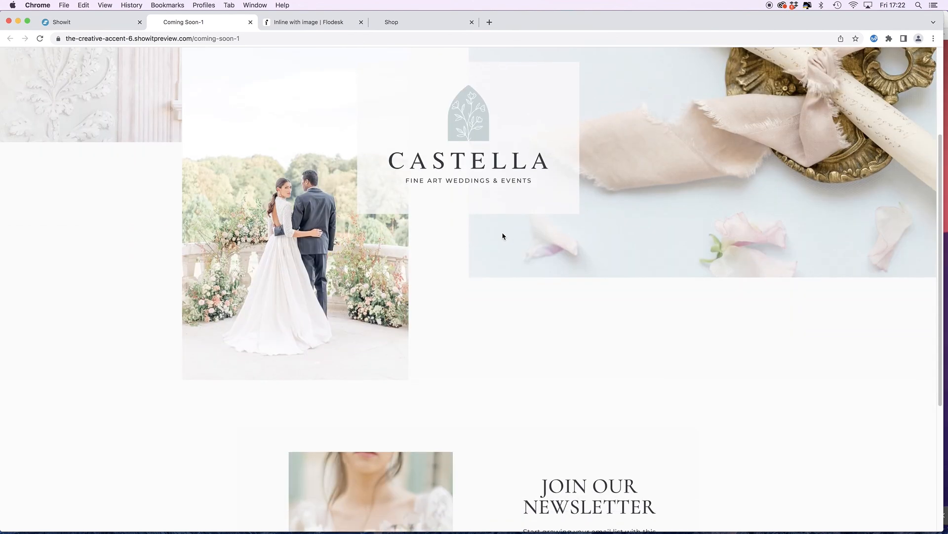
scroll(503, 236, down, 5)
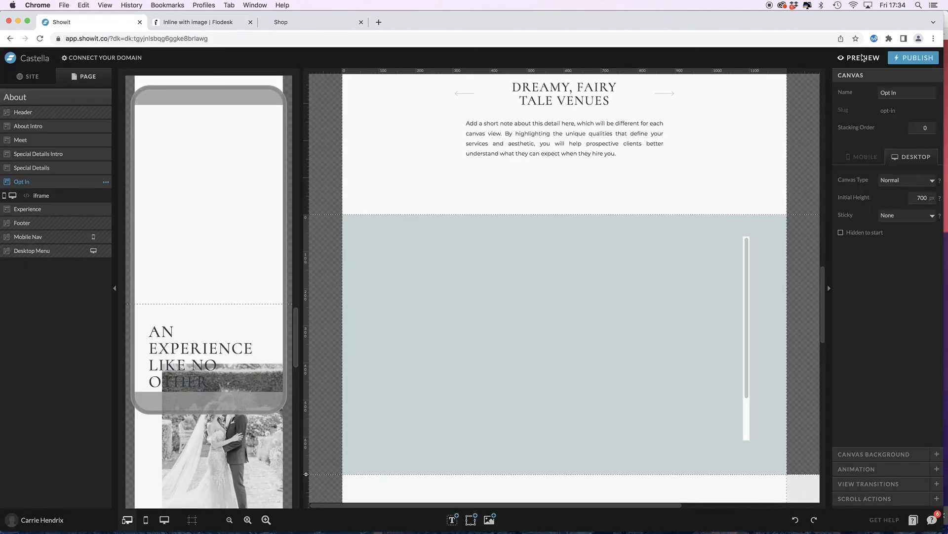
- Open the About page's preview in its own browser tab and examine the newsletter section between Special Details and Experience
click(863, 58)
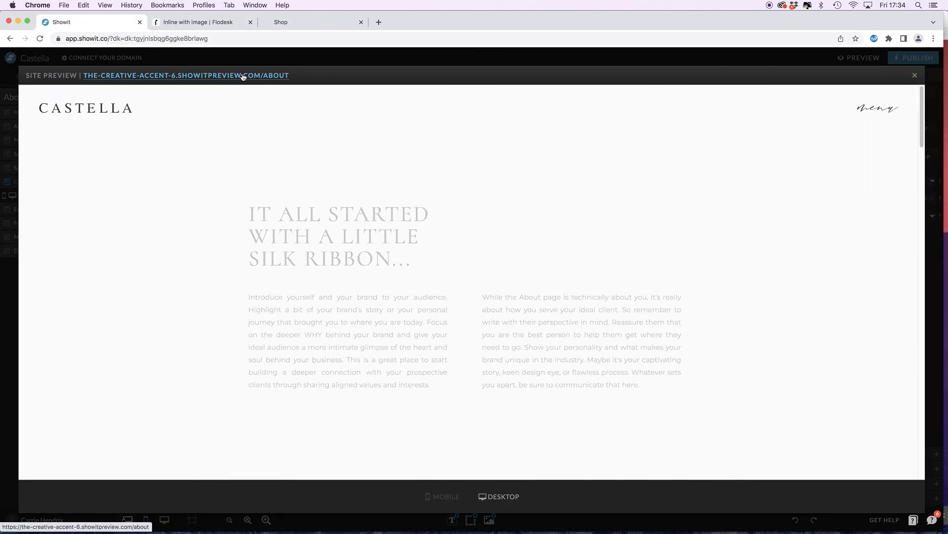
click(242, 76)
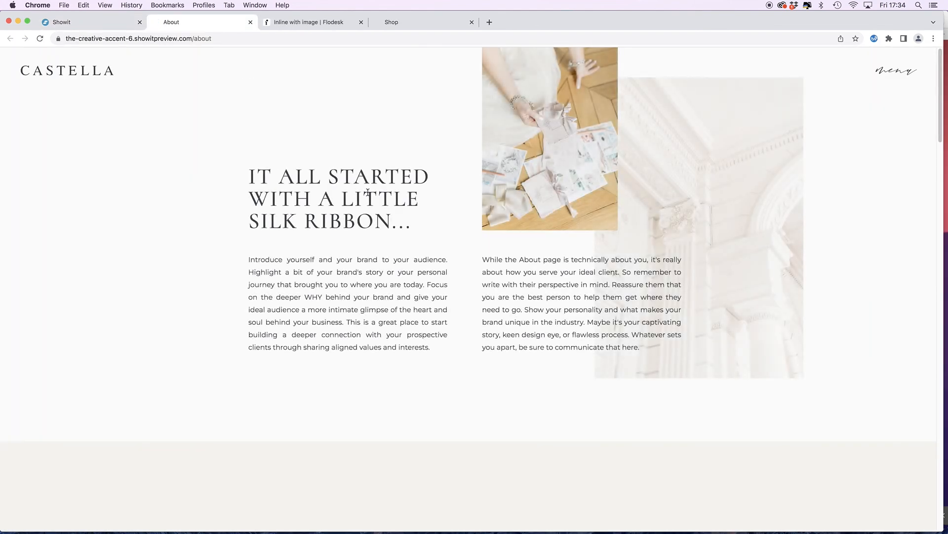
scroll(368, 195, down, 6)
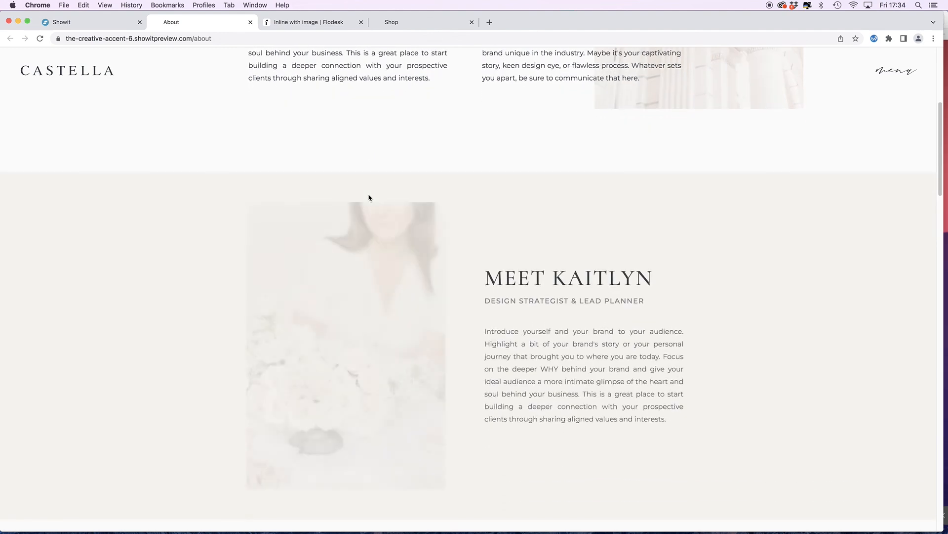
scroll(369, 197, down, 7)
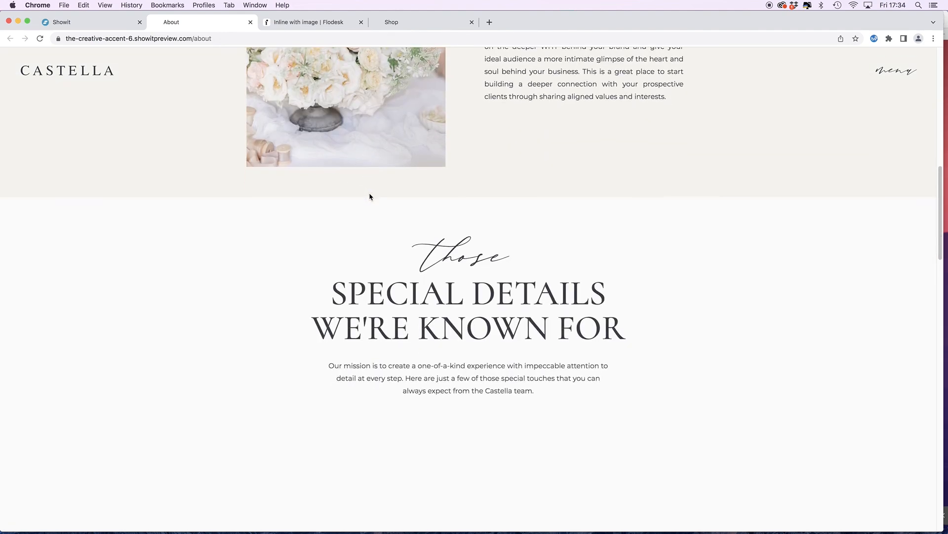
scroll(369, 196, down, 8)
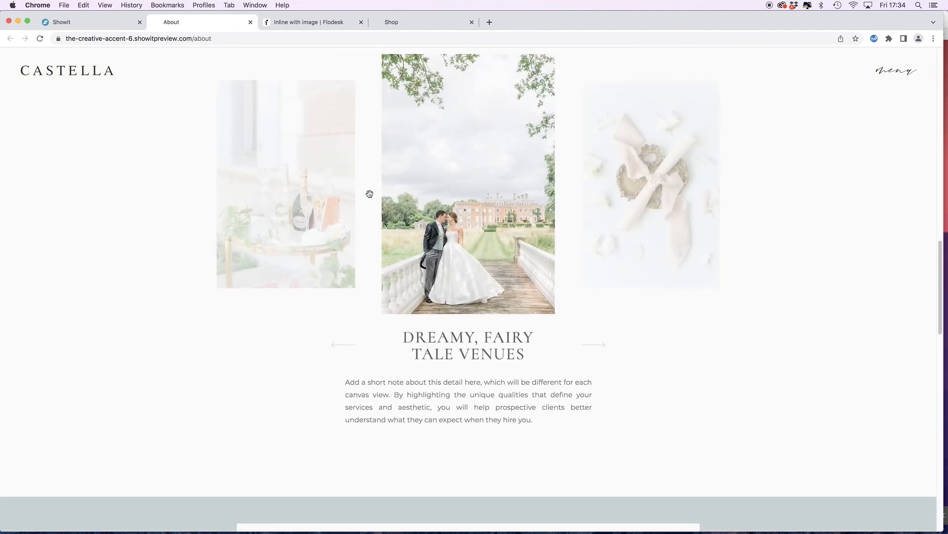
scroll(370, 195, down, 8)
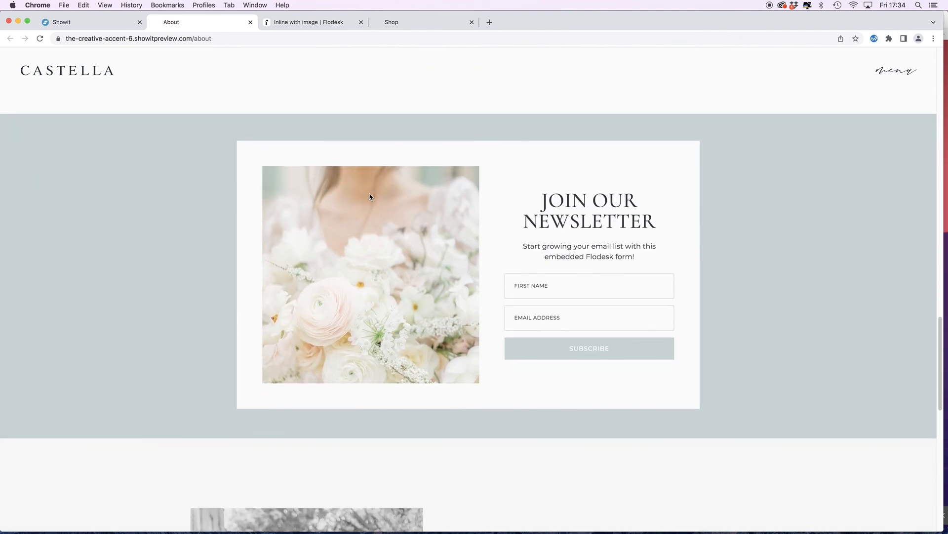
scroll(369, 196, down, 1)
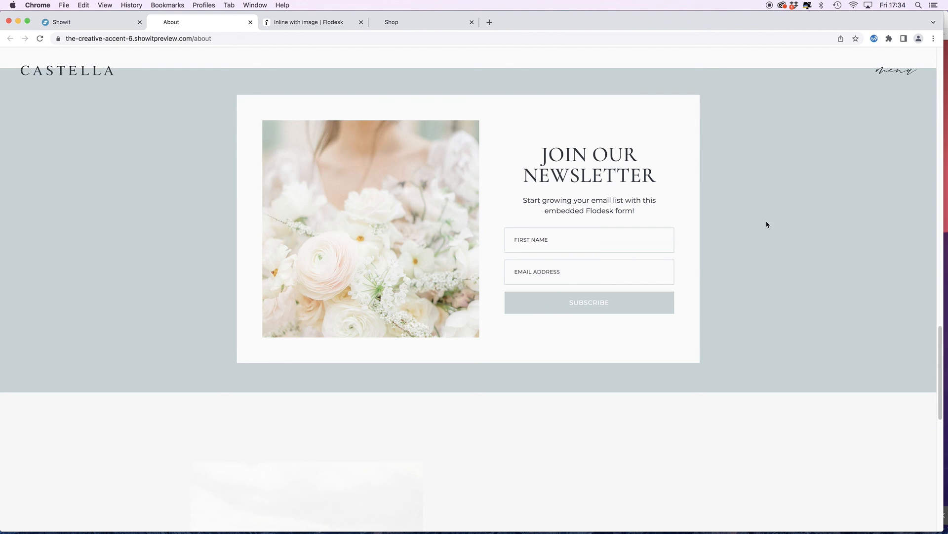
scroll(756, 222, down, 5)
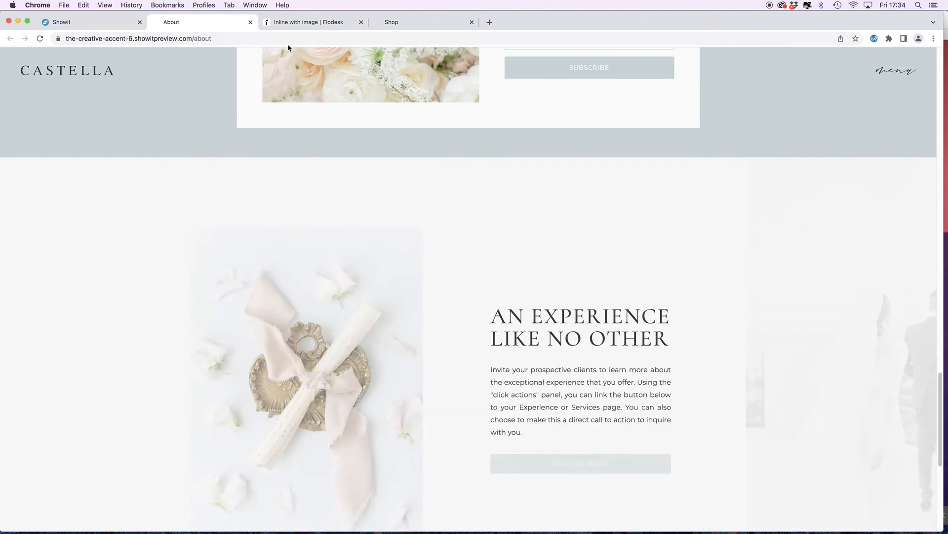
- Return to the Showit editor, close the preview, and review the About page's iframe embed code and custom head HTML
click(105, 28)
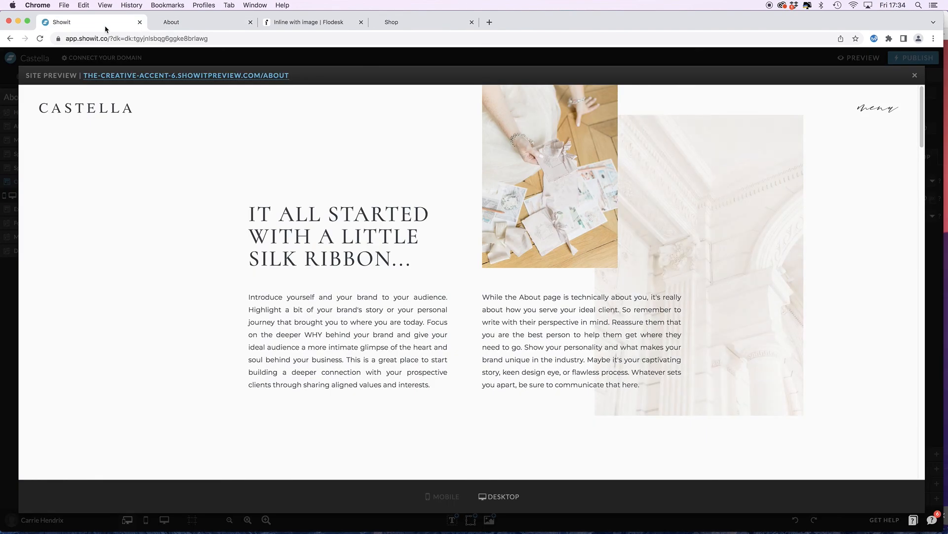
click(915, 75)
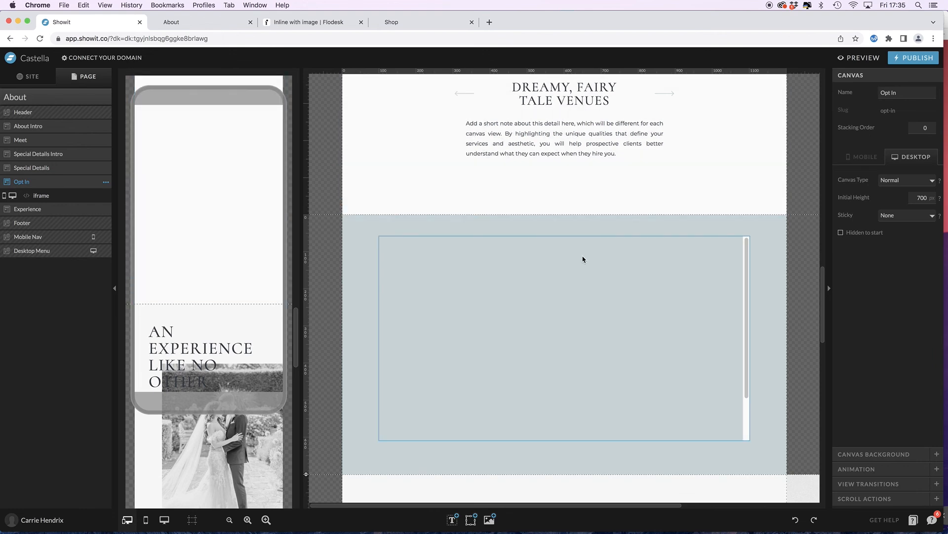
click(583, 257)
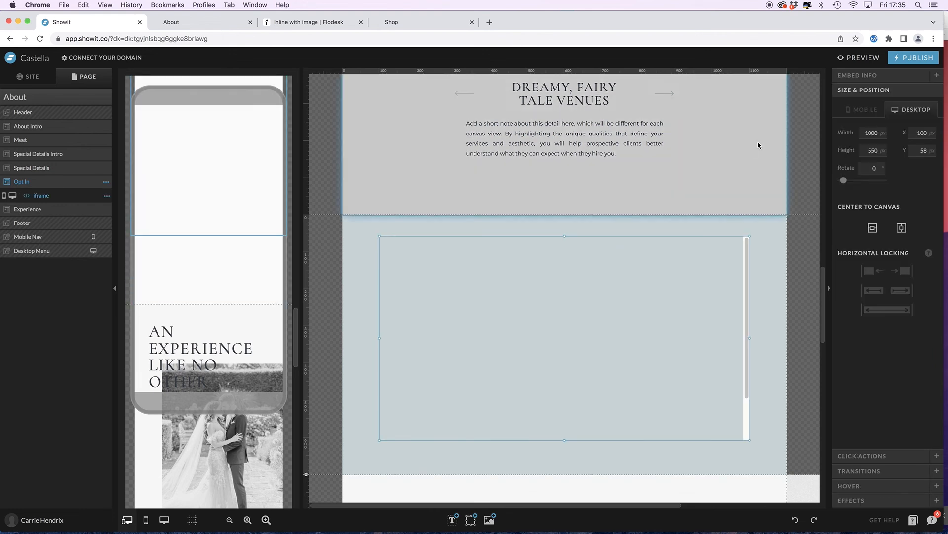
click(852, 76)
click(849, 108)
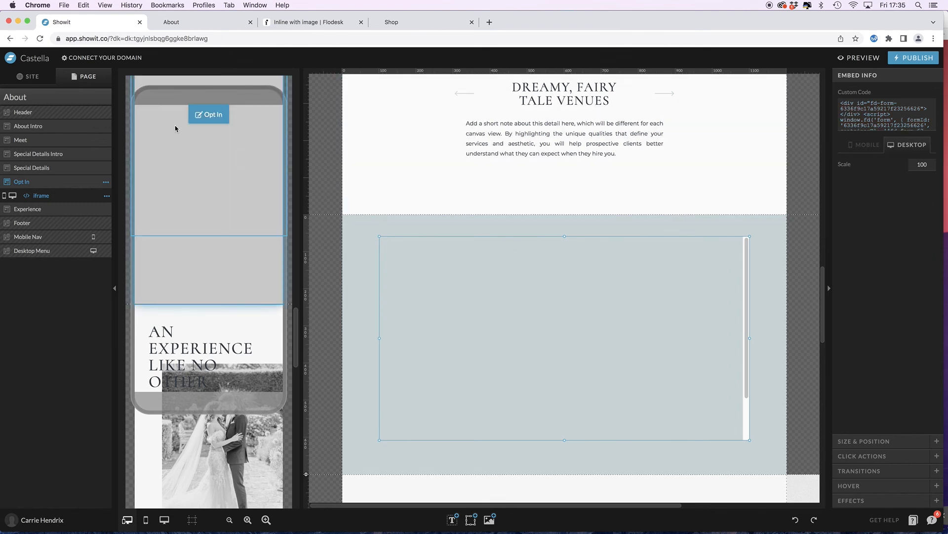
click(37, 99)
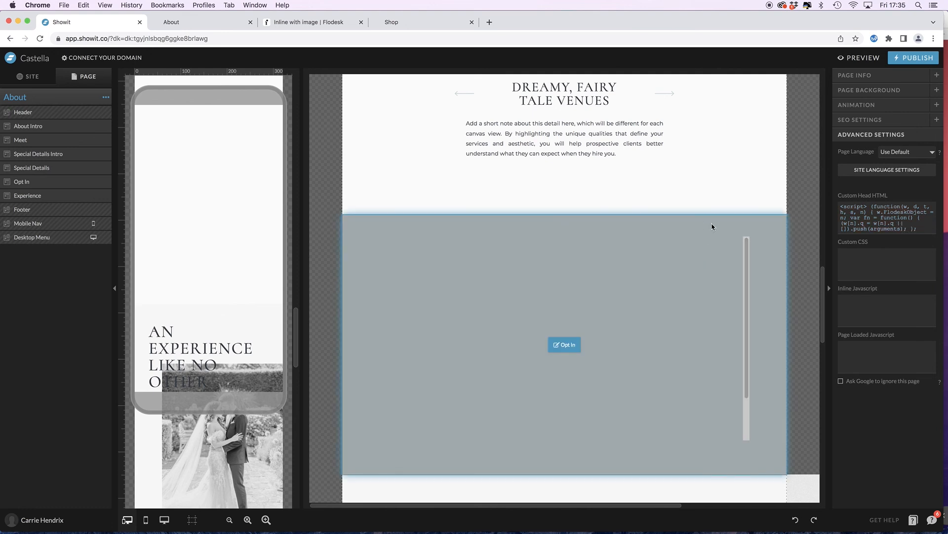
- Review the Opt In canvas's desktop settings and background colour, and compare them with the newsletter section in the About preview
click(714, 225)
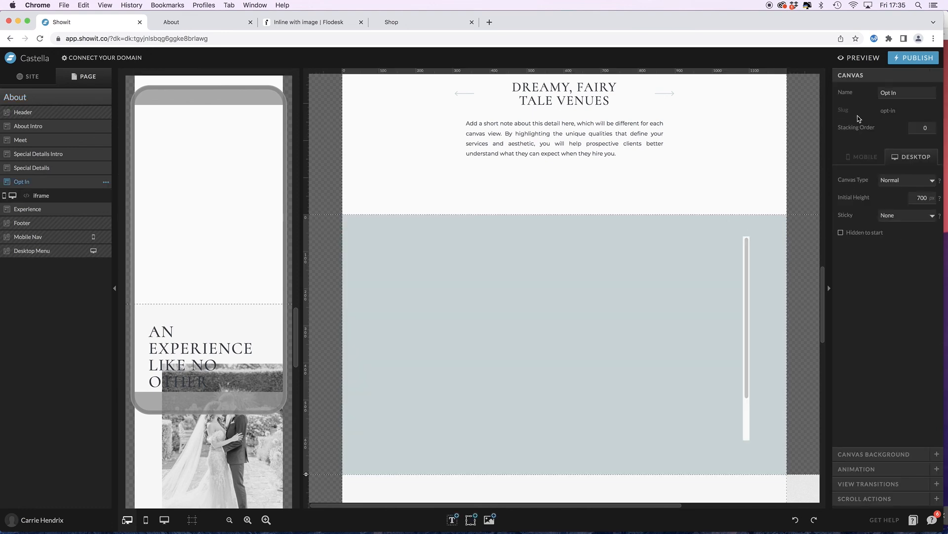
click(853, 454)
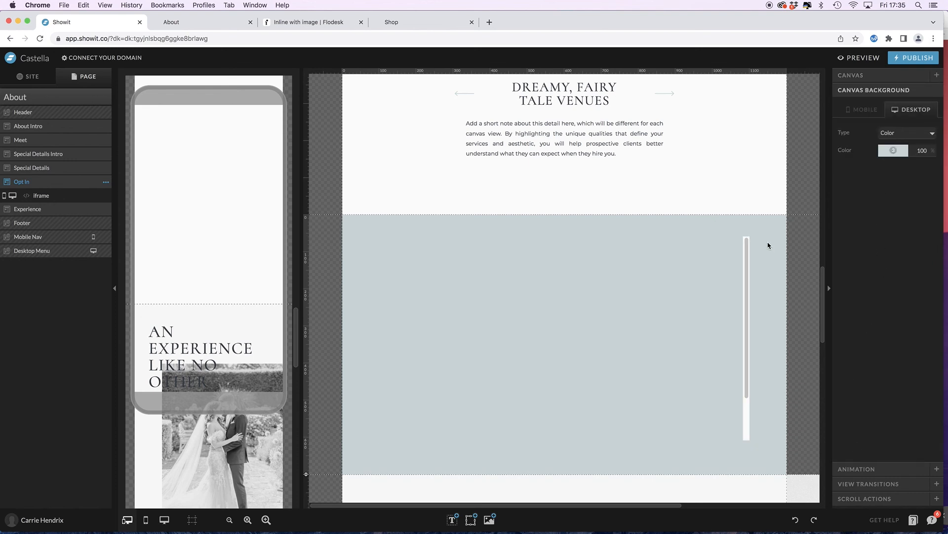
click(183, 25)
scroll(559, 197, up, 3)
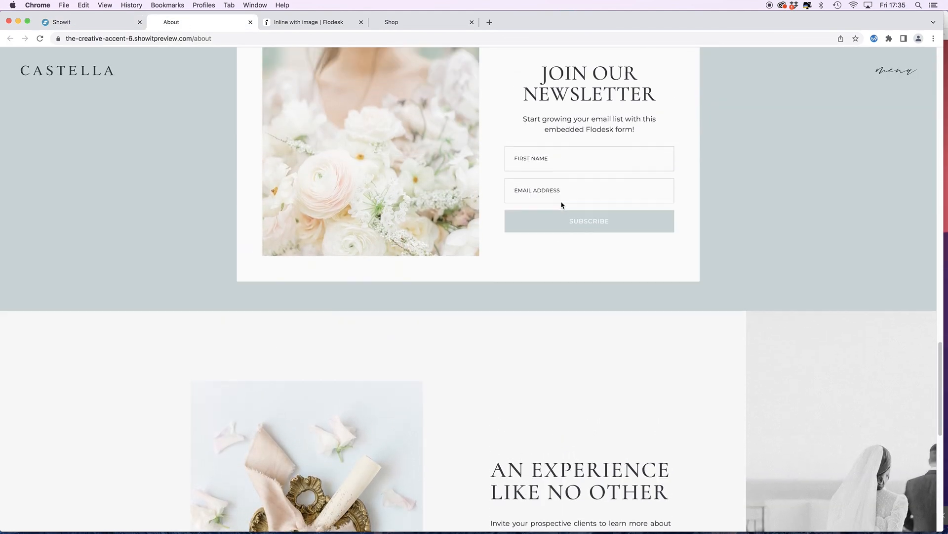
scroll(562, 205, up, 2)
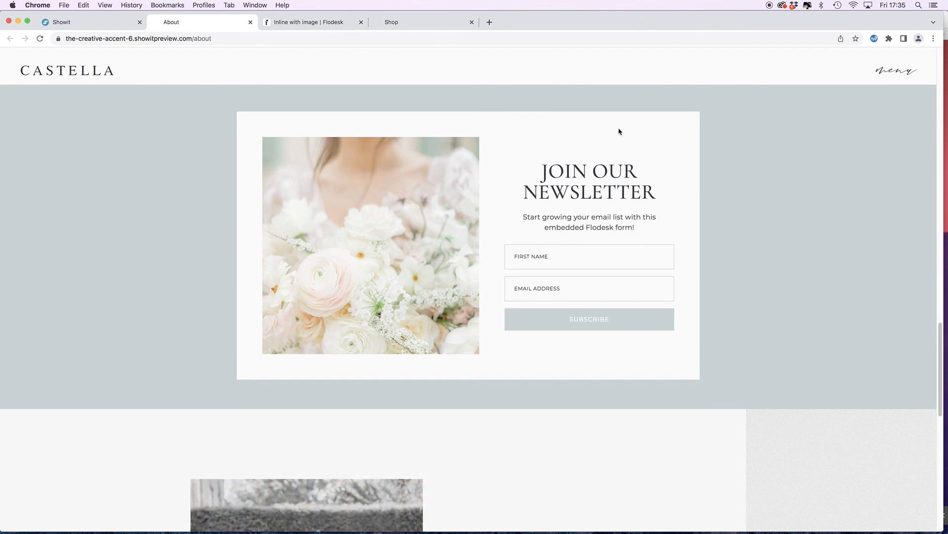
scroll(631, 153, up, 1)
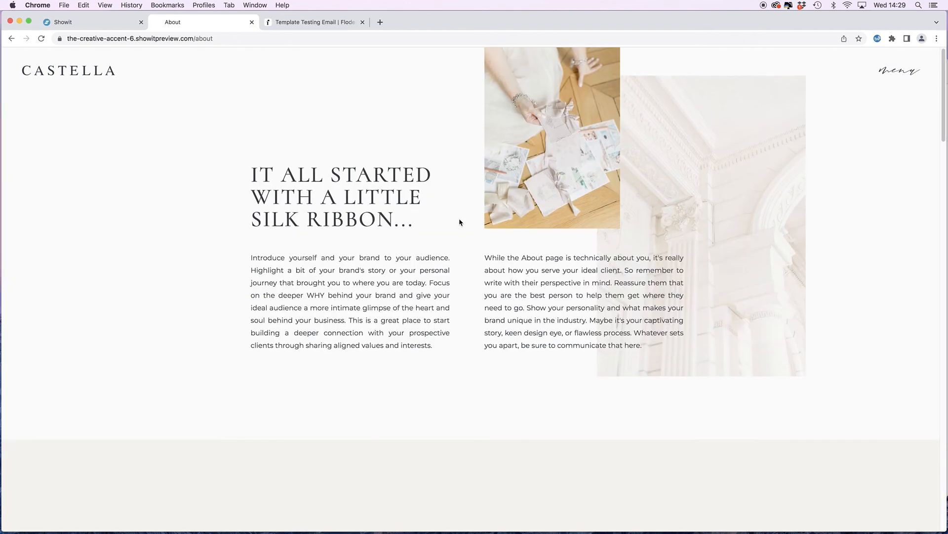
- Look through the About page preview from the intro down to the special details gallery
scroll(459, 222, down, 5)
scroll(460, 223, down, 3)
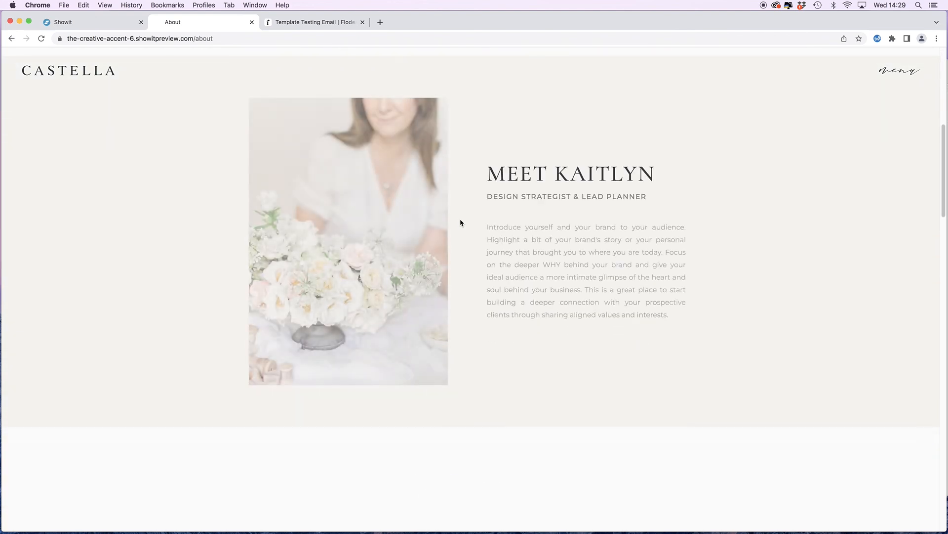
scroll(460, 223, down, 3)
scroll(461, 222, down, 3)
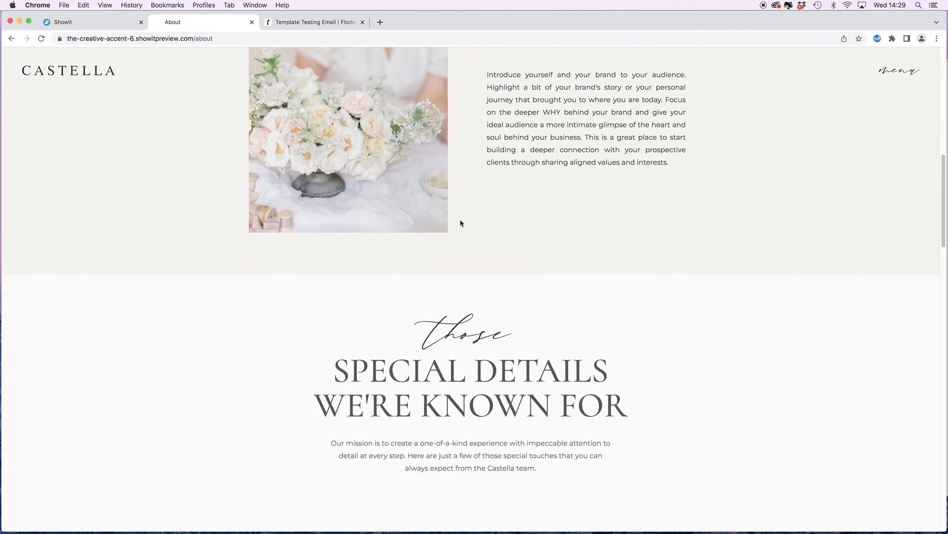
scroll(461, 221, down, 5)
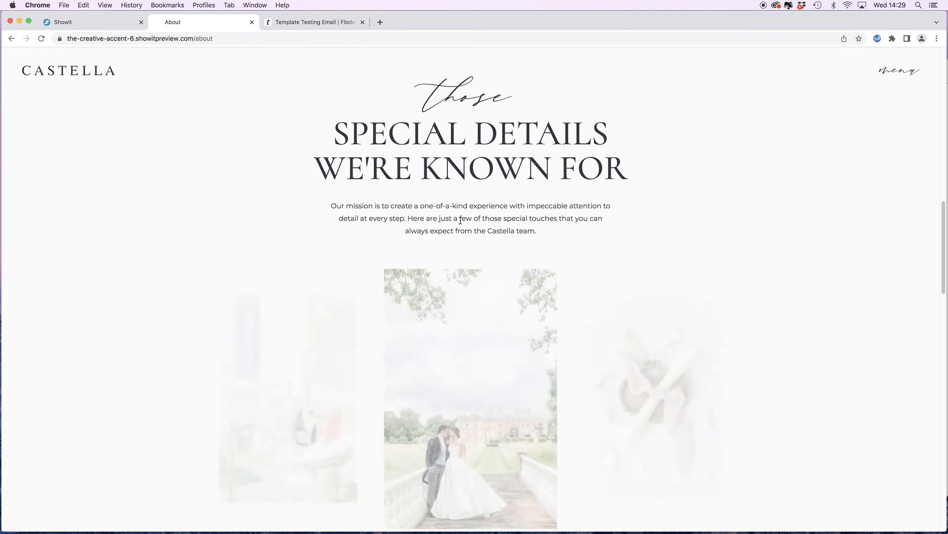
scroll(460, 220, down, 3)
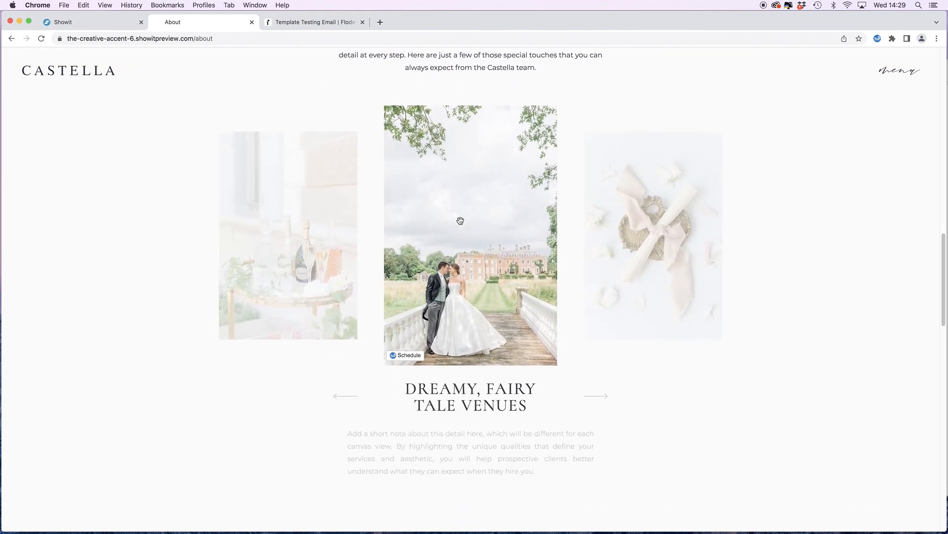